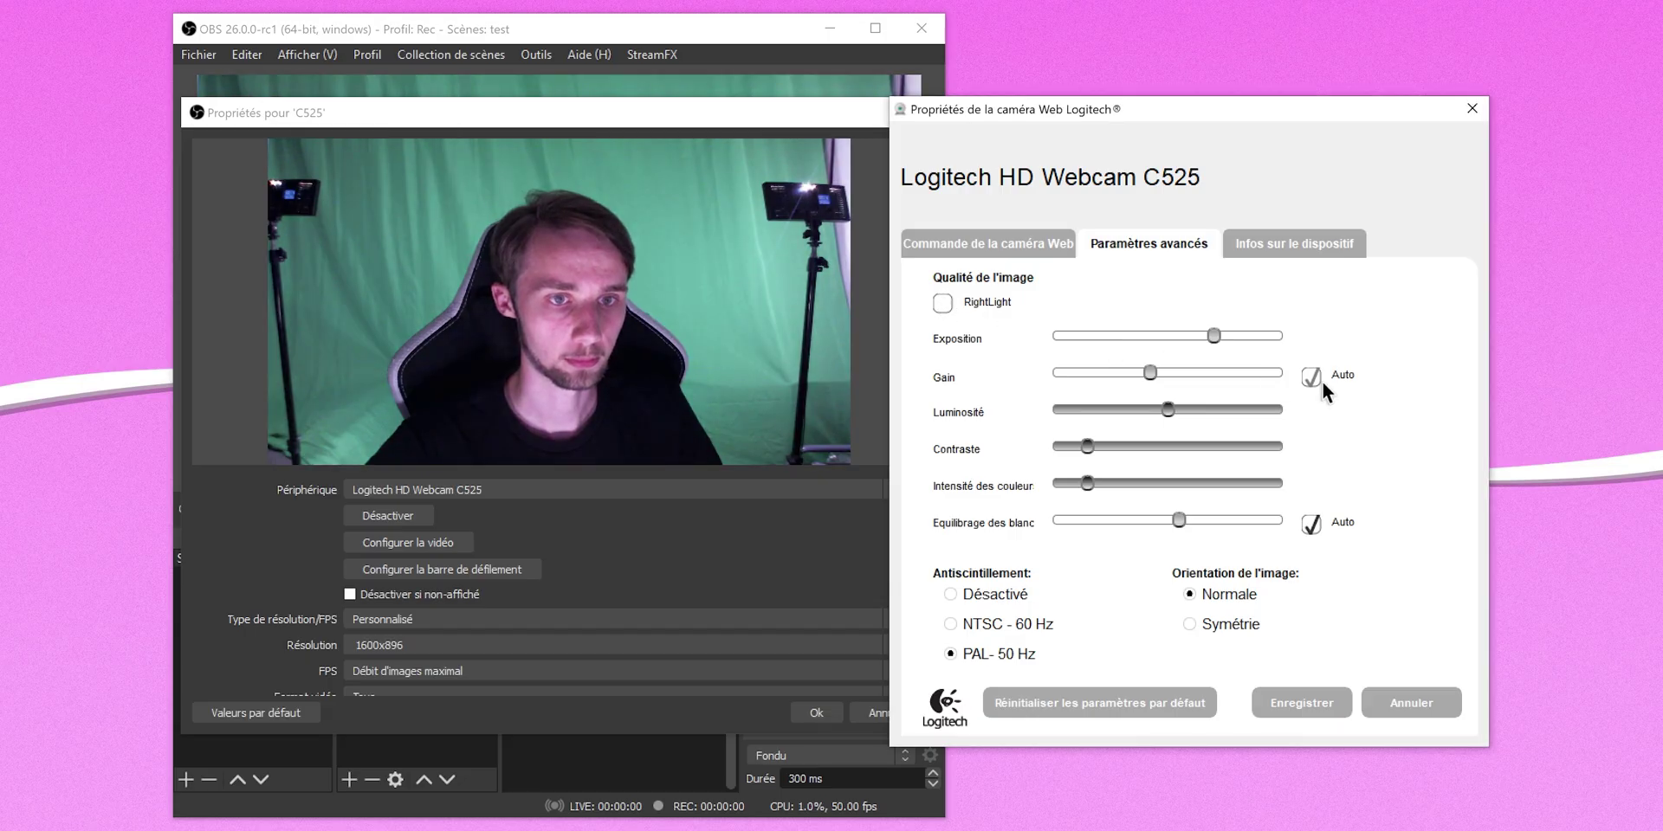
Disable automatic gain and white balance for the Logitech C525 and adjust its exposure and gain manually
click(1312, 378)
drag(1193, 336, 1263, 336)
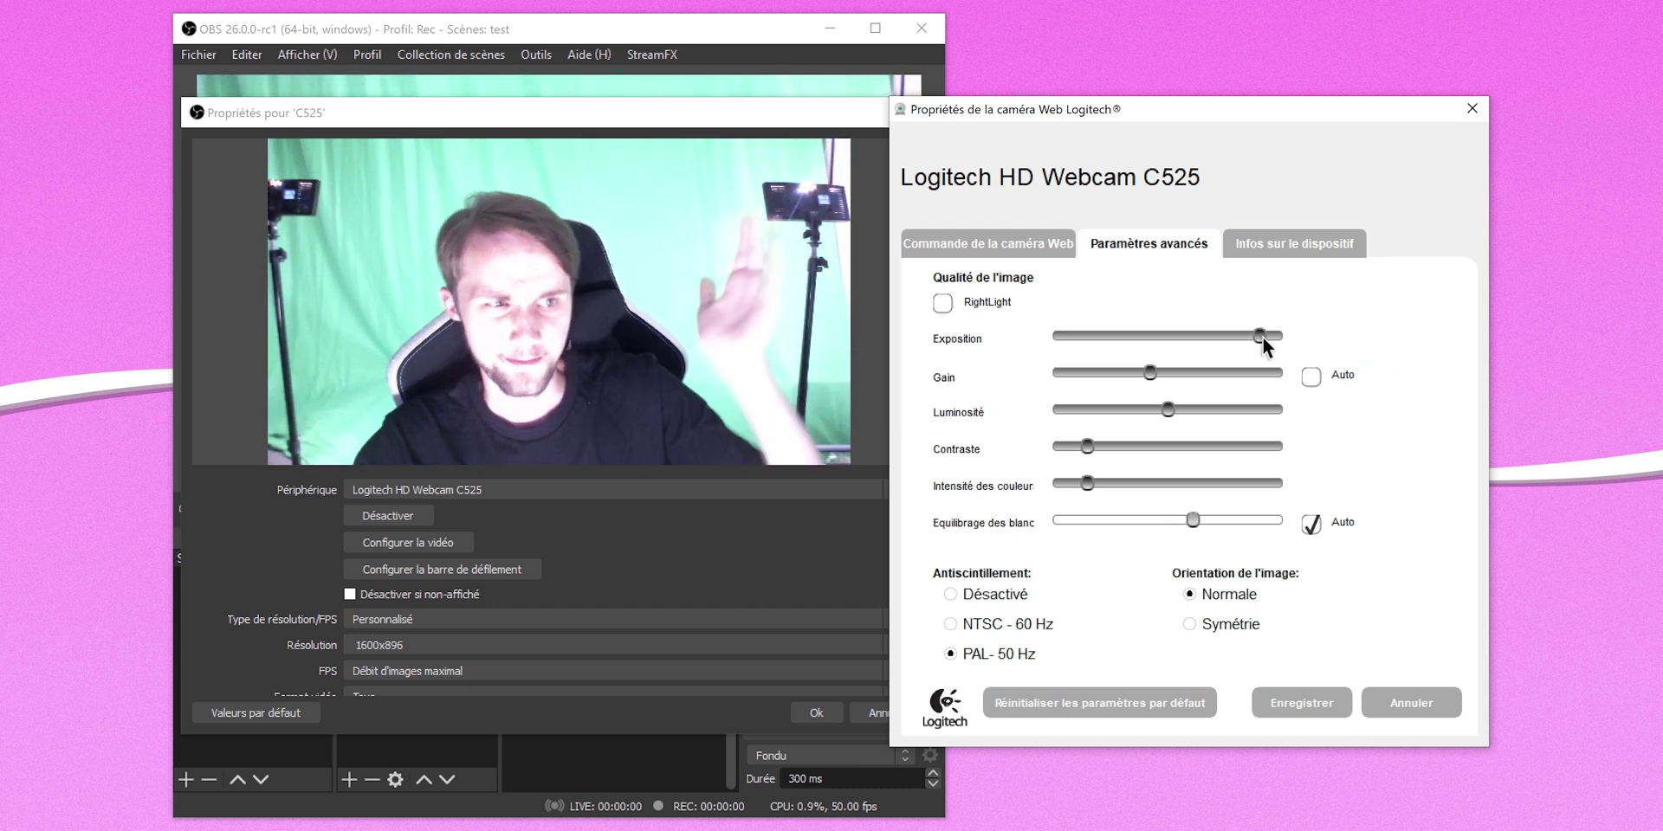
drag(1262, 336, 1217, 335)
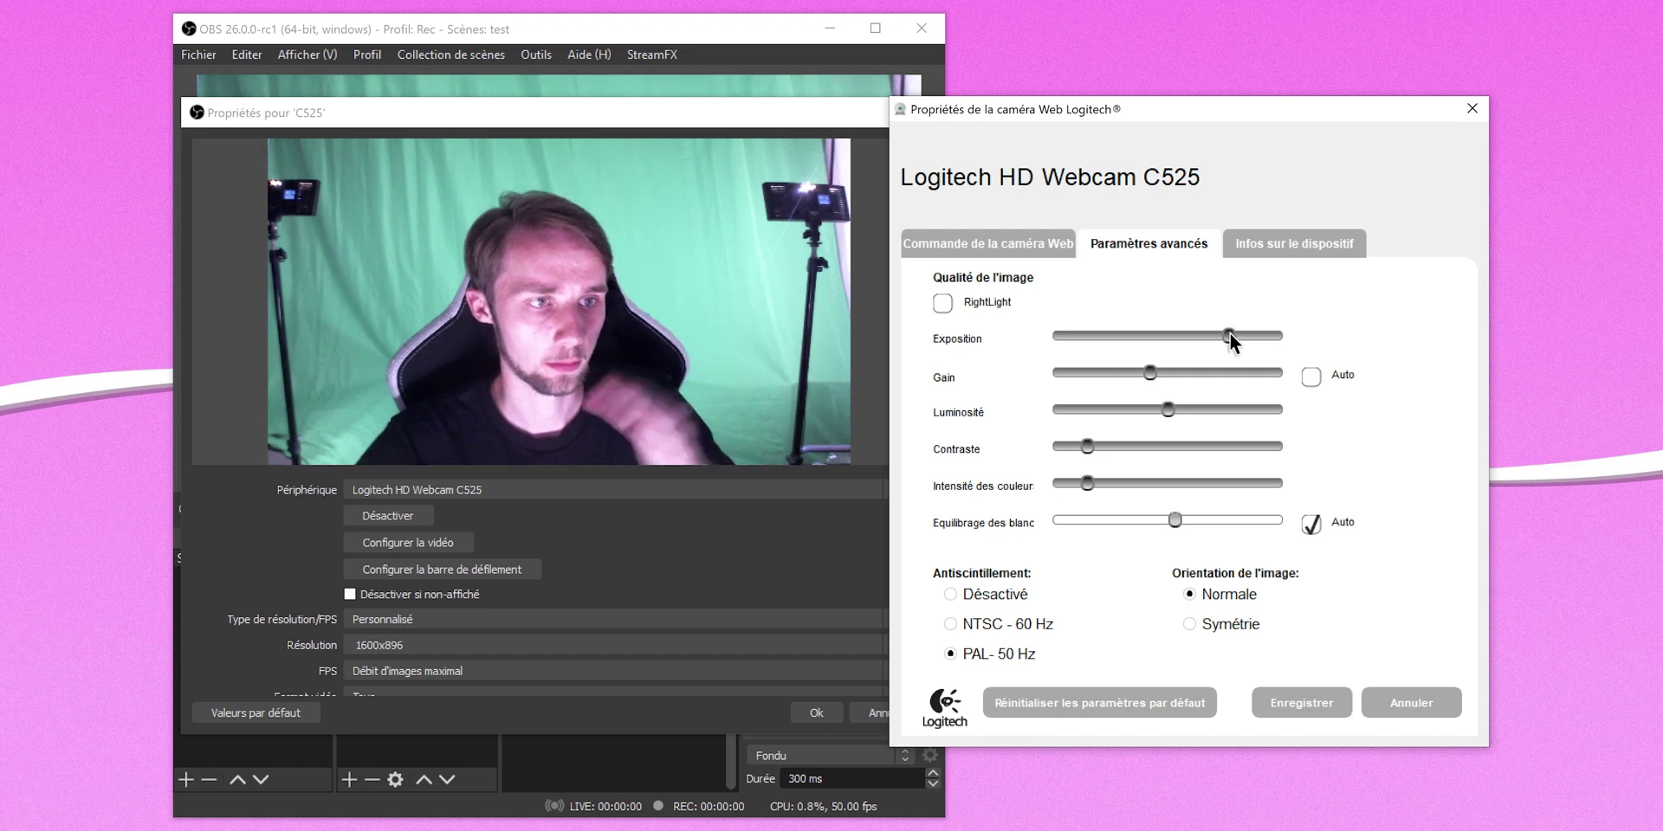
drag(1207, 336, 1202, 339)
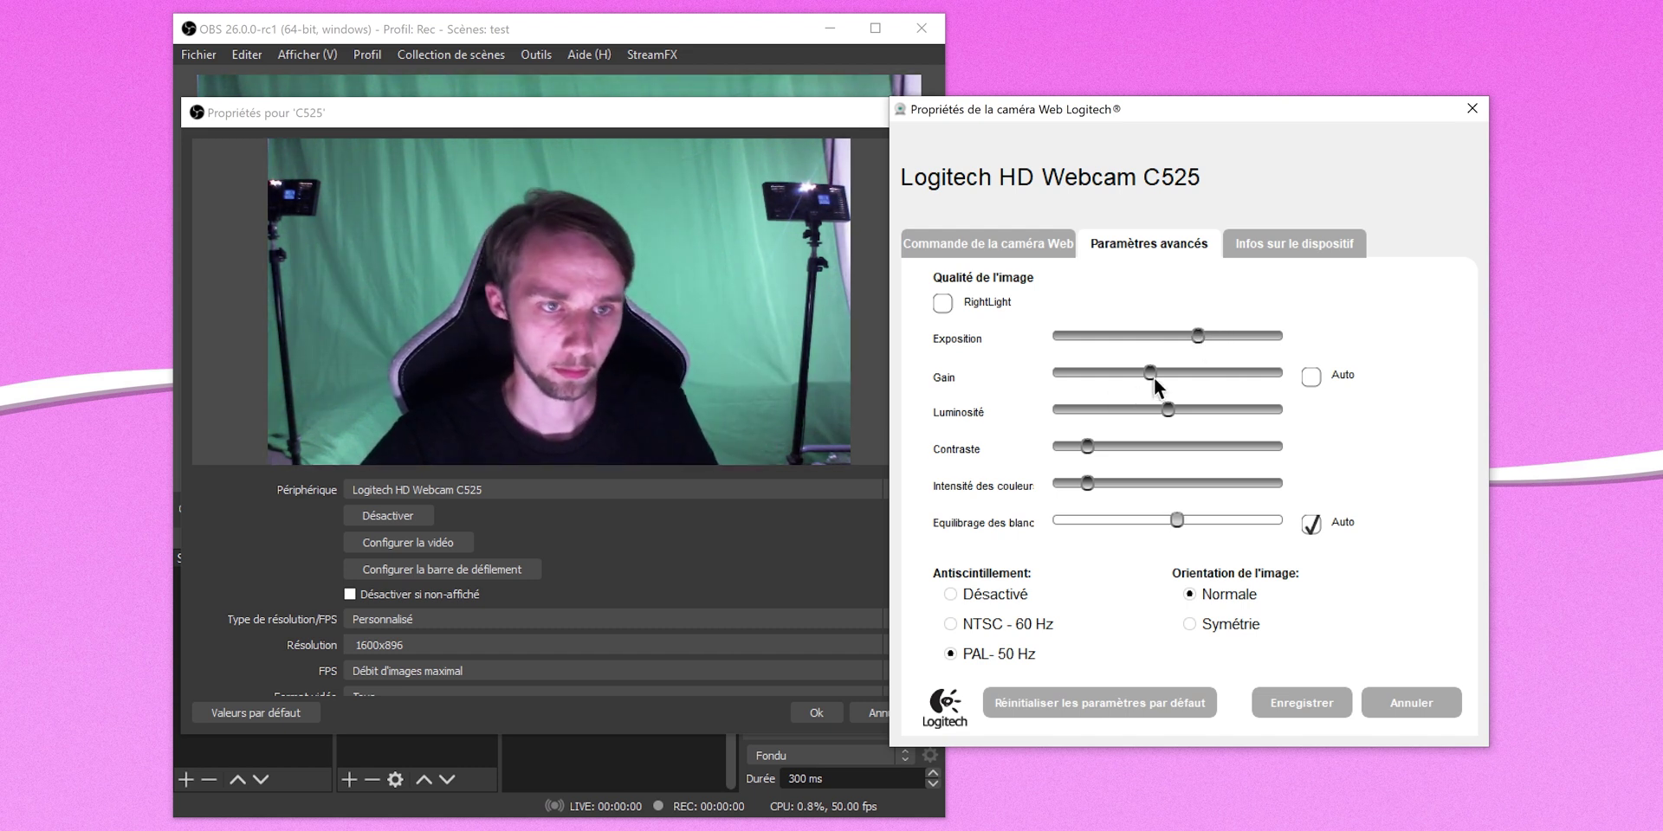
click(1310, 524)
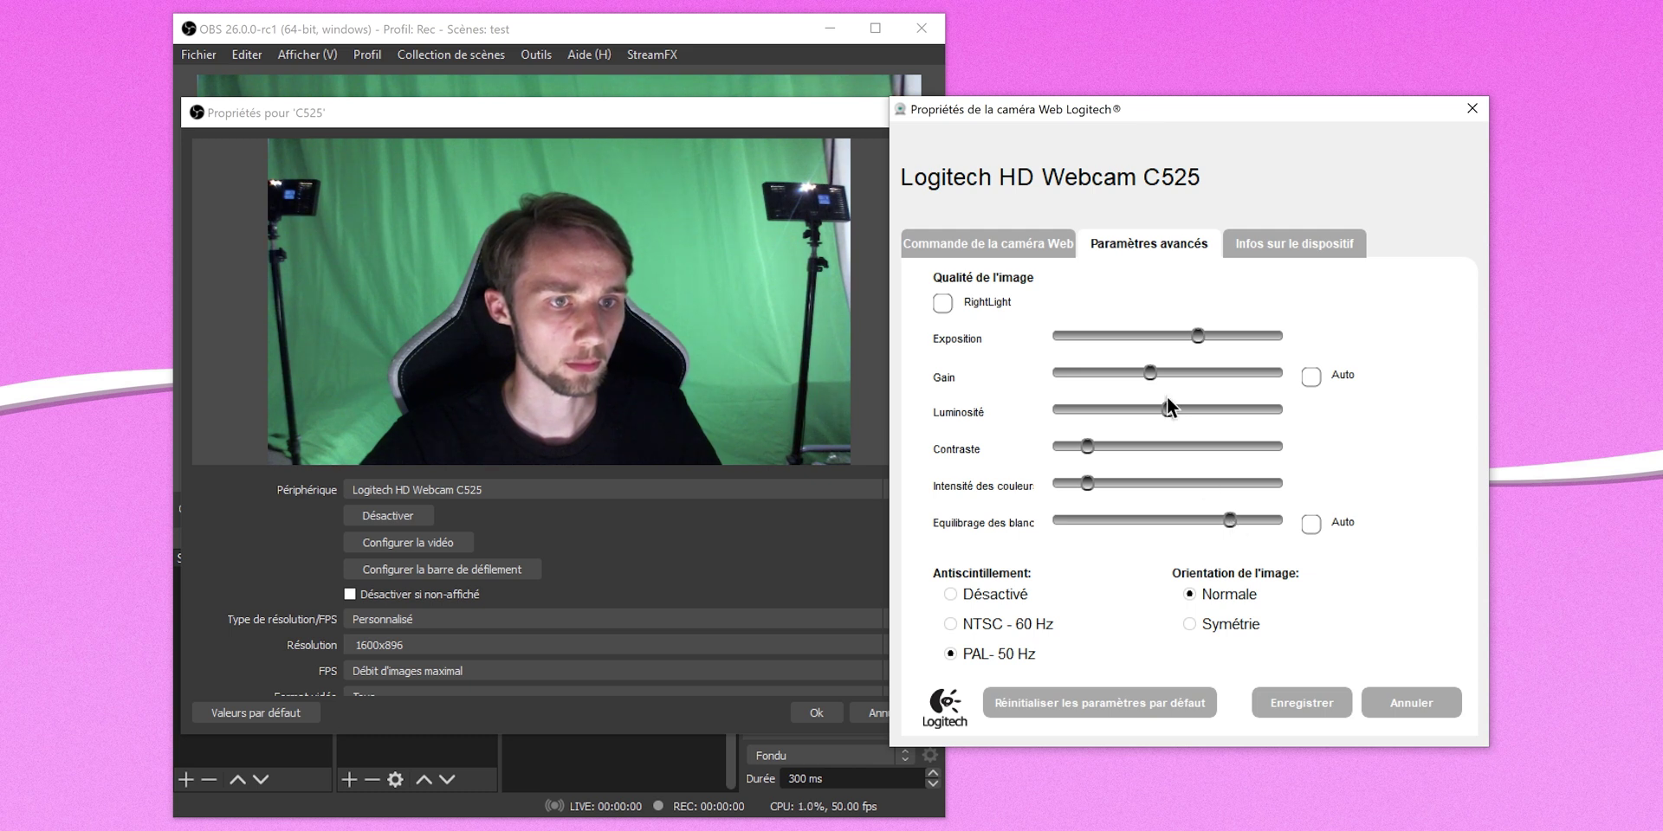
mouse_move(1137, 374)
mouse_down()
mouse_move(1072, 378)
mouse_move(1161, 377)
mouse_up()
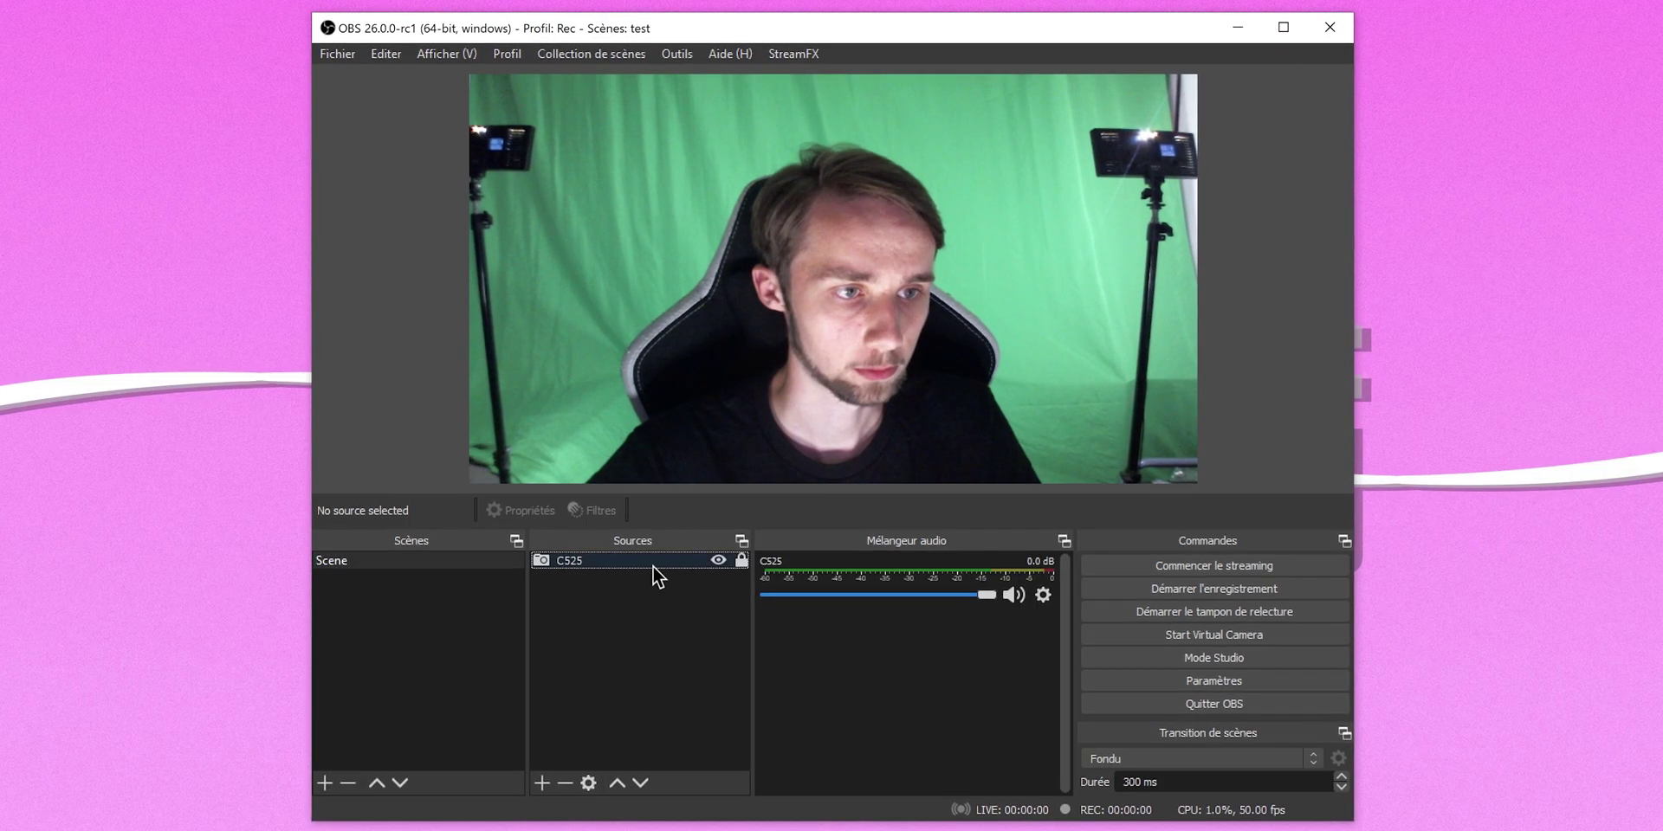
Enable the Chroma Key filter on the C525 source and display its settings
right_click(647, 564)
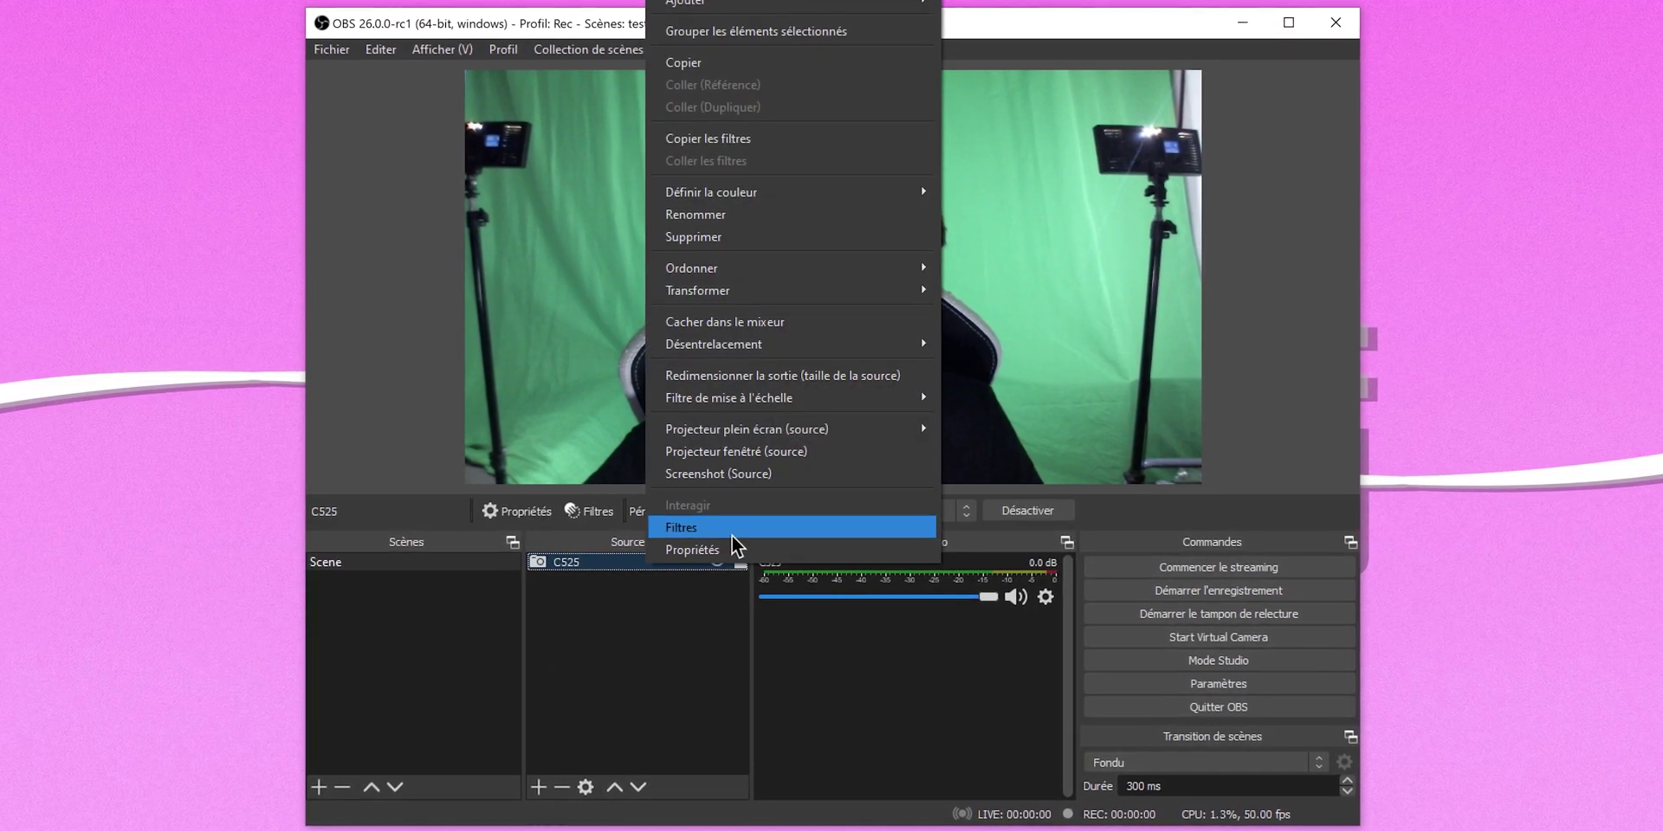
click(735, 528)
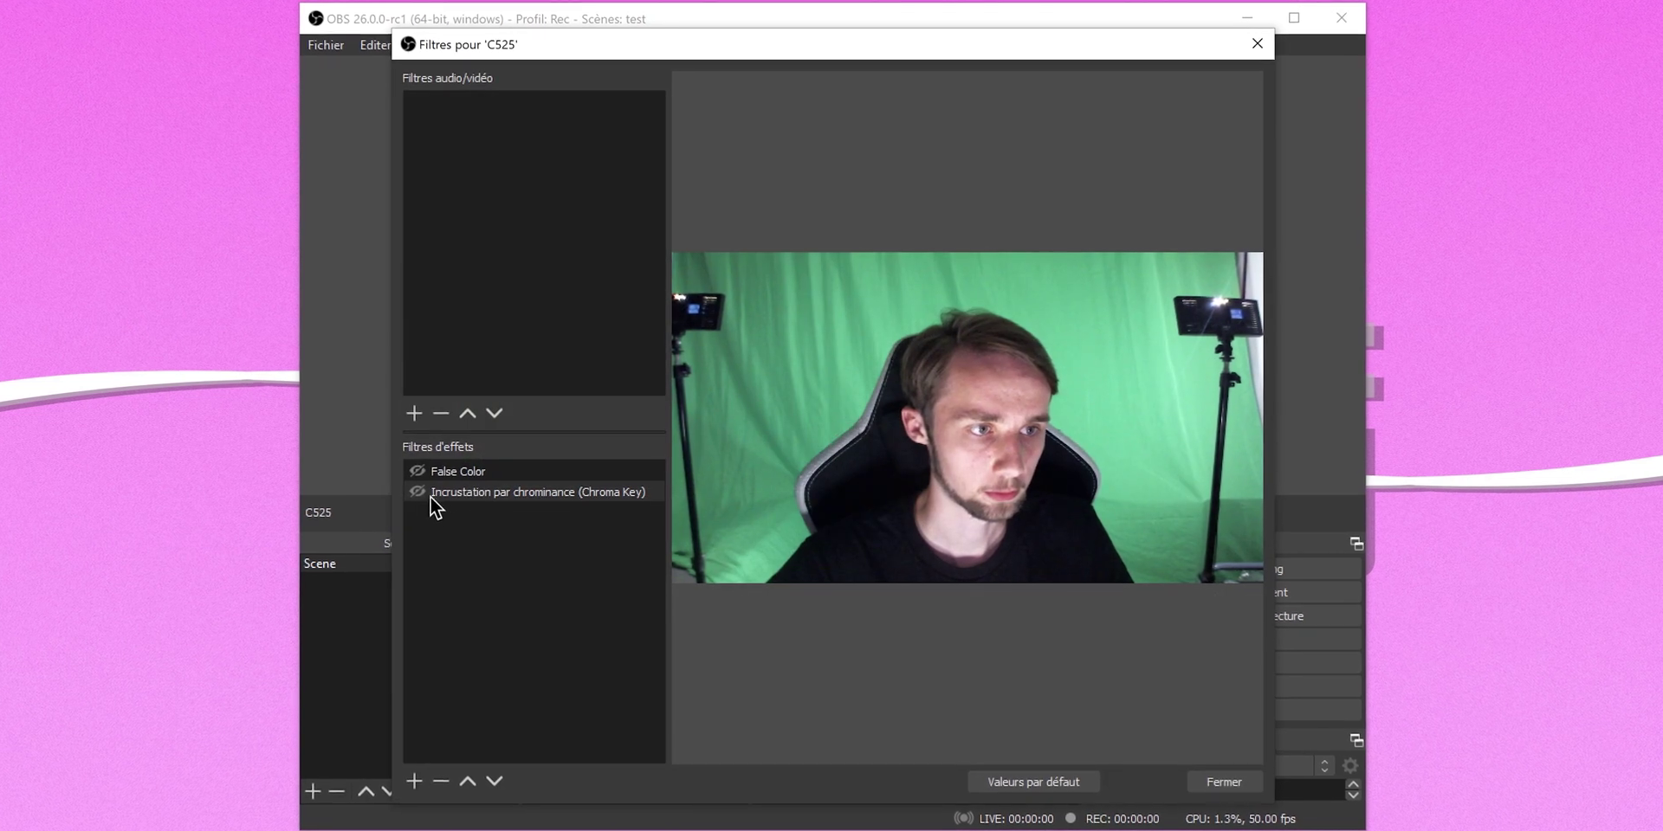
click(418, 491)
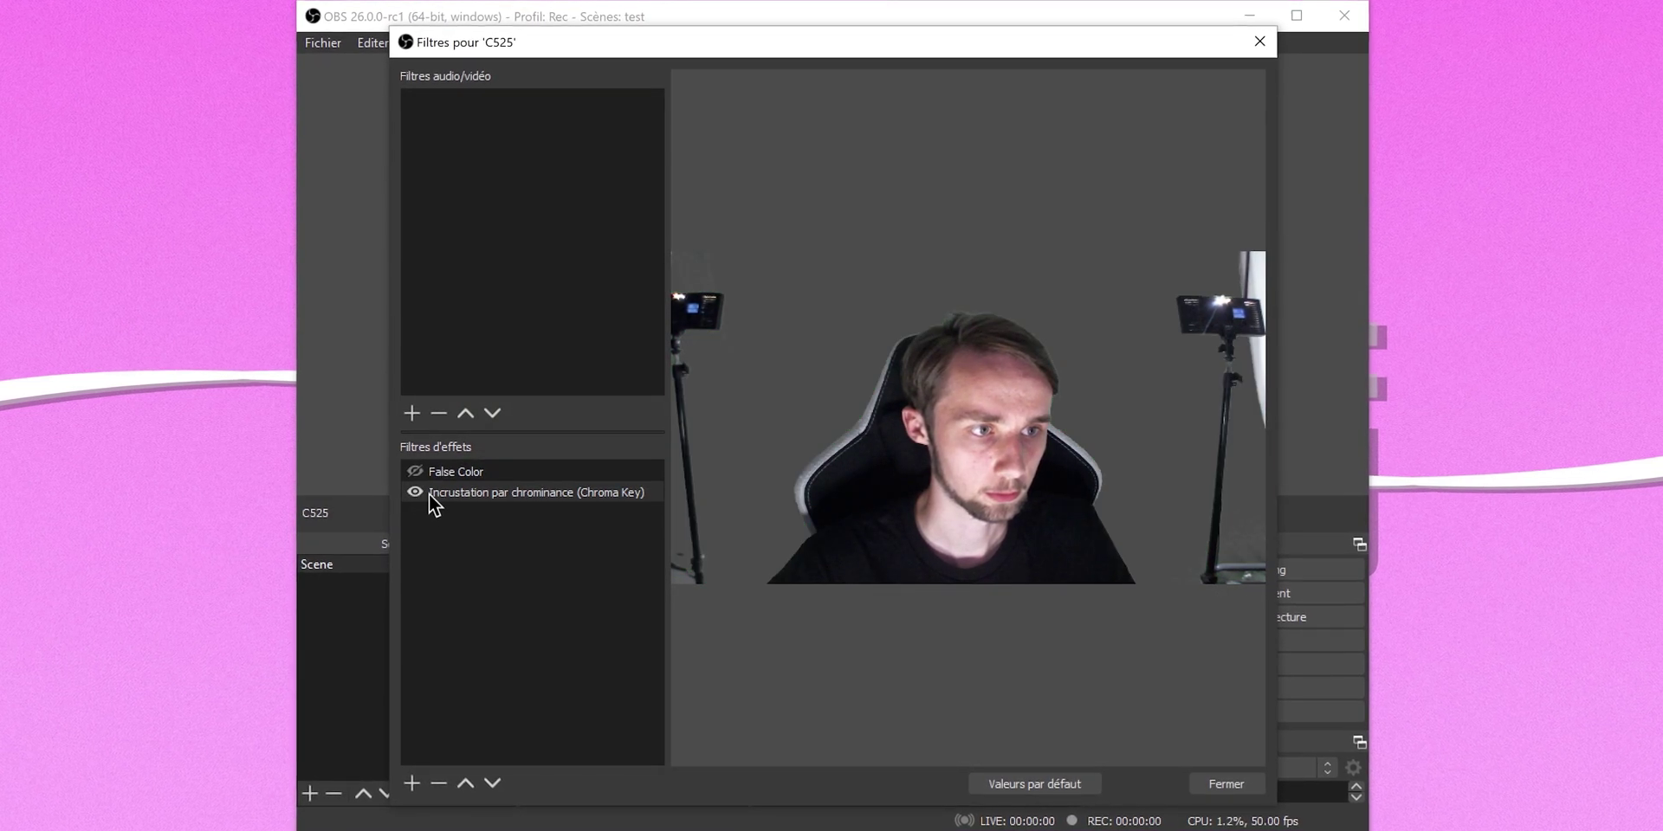
click(523, 499)
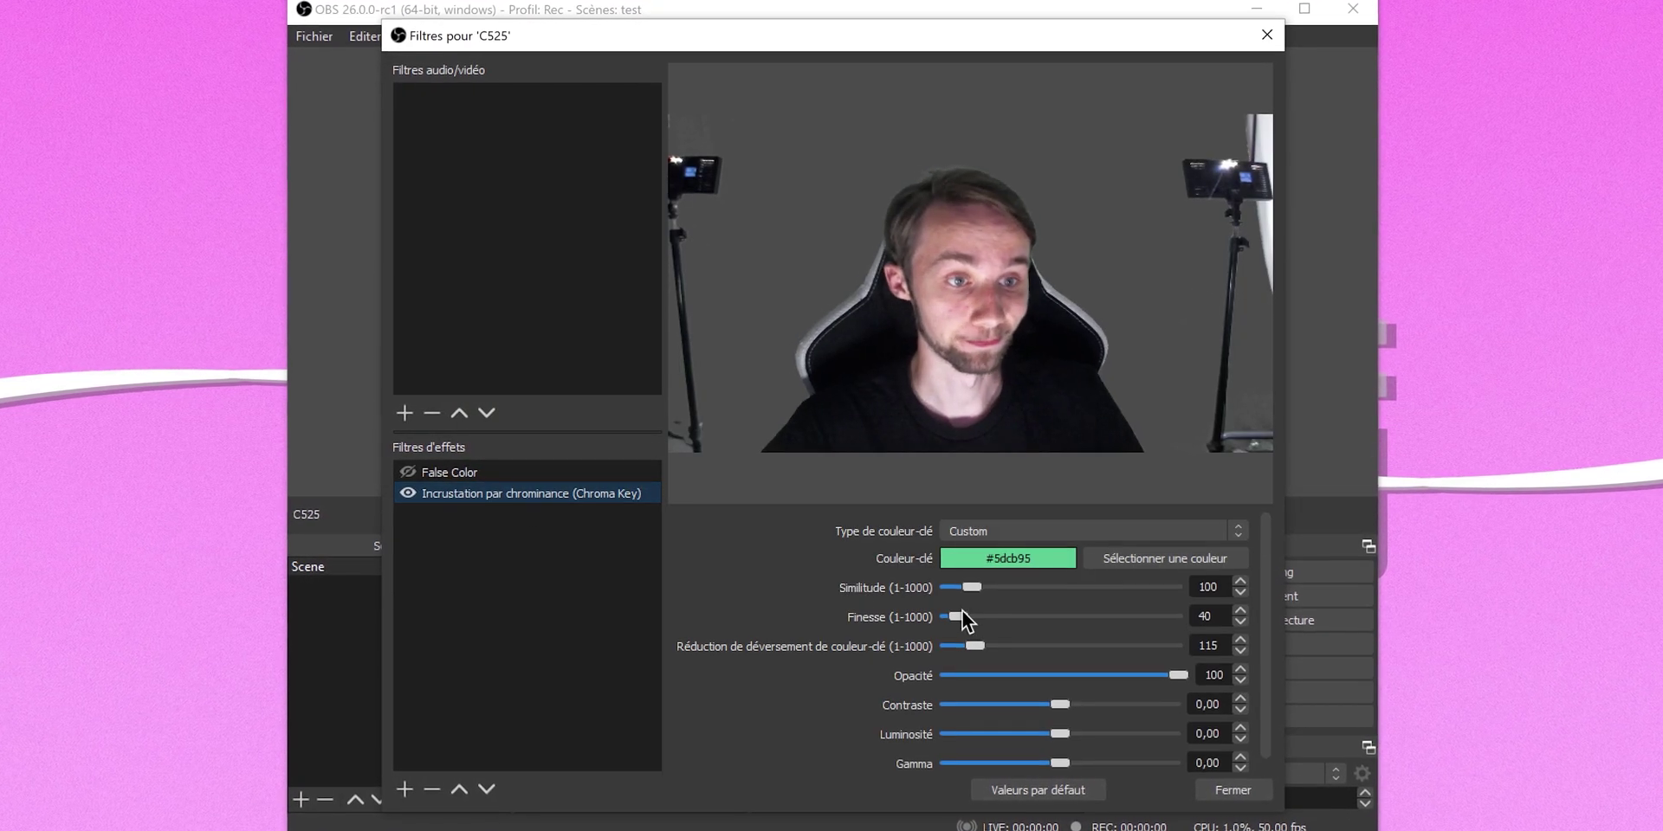
Set the Chroma Key filter's similarity to 100, smoothness to 70 and key color spill reduction to 120
drag(975, 587, 974, 589)
double_click(1220, 596)
text(100)
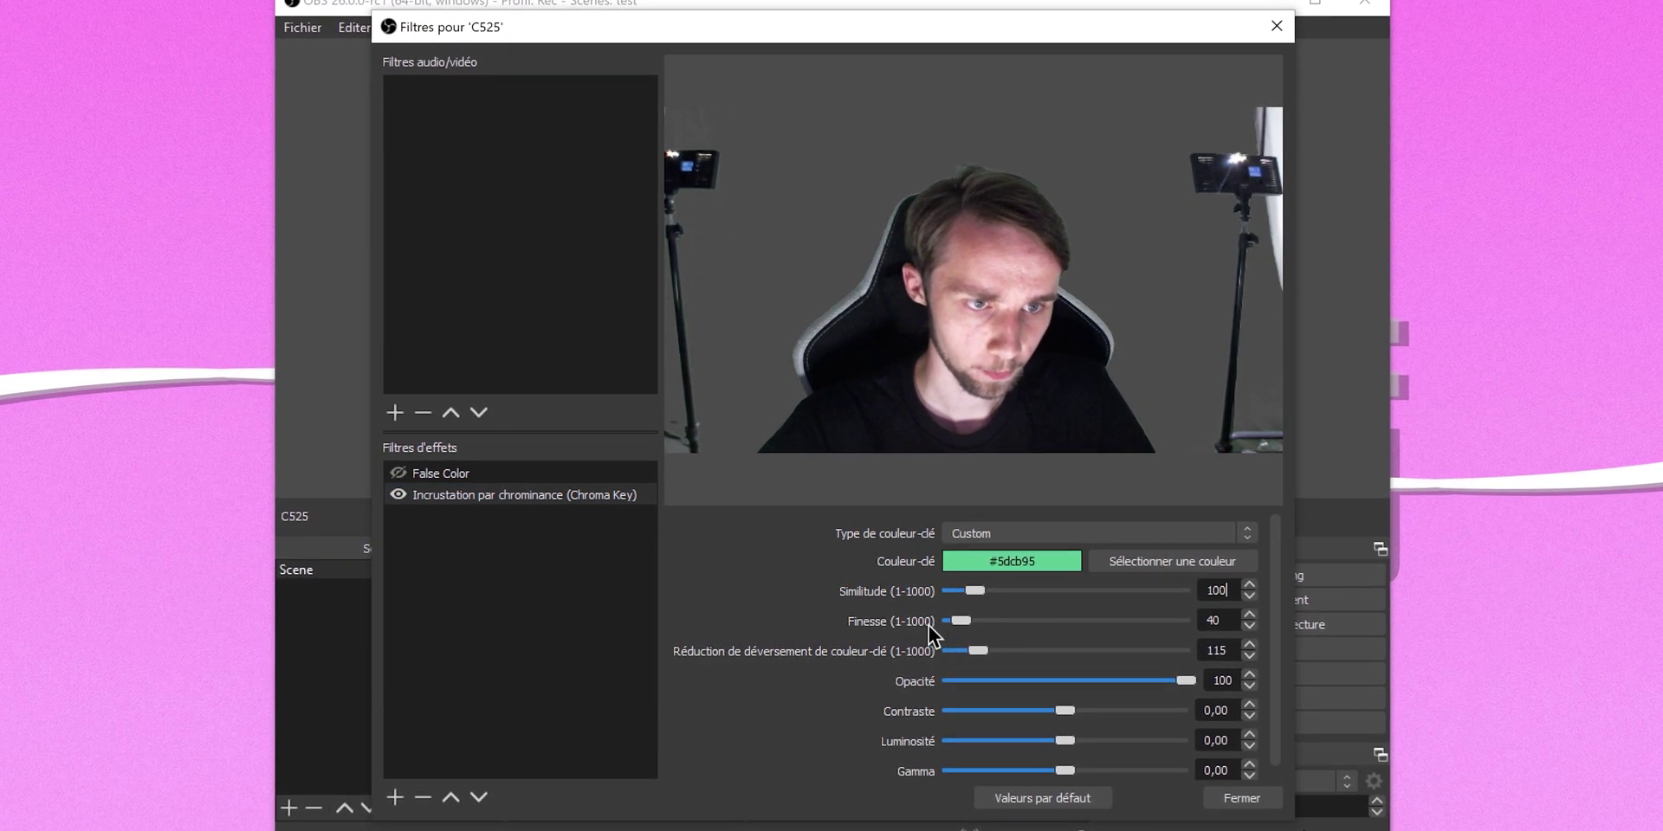
drag(953, 623, 975, 621)
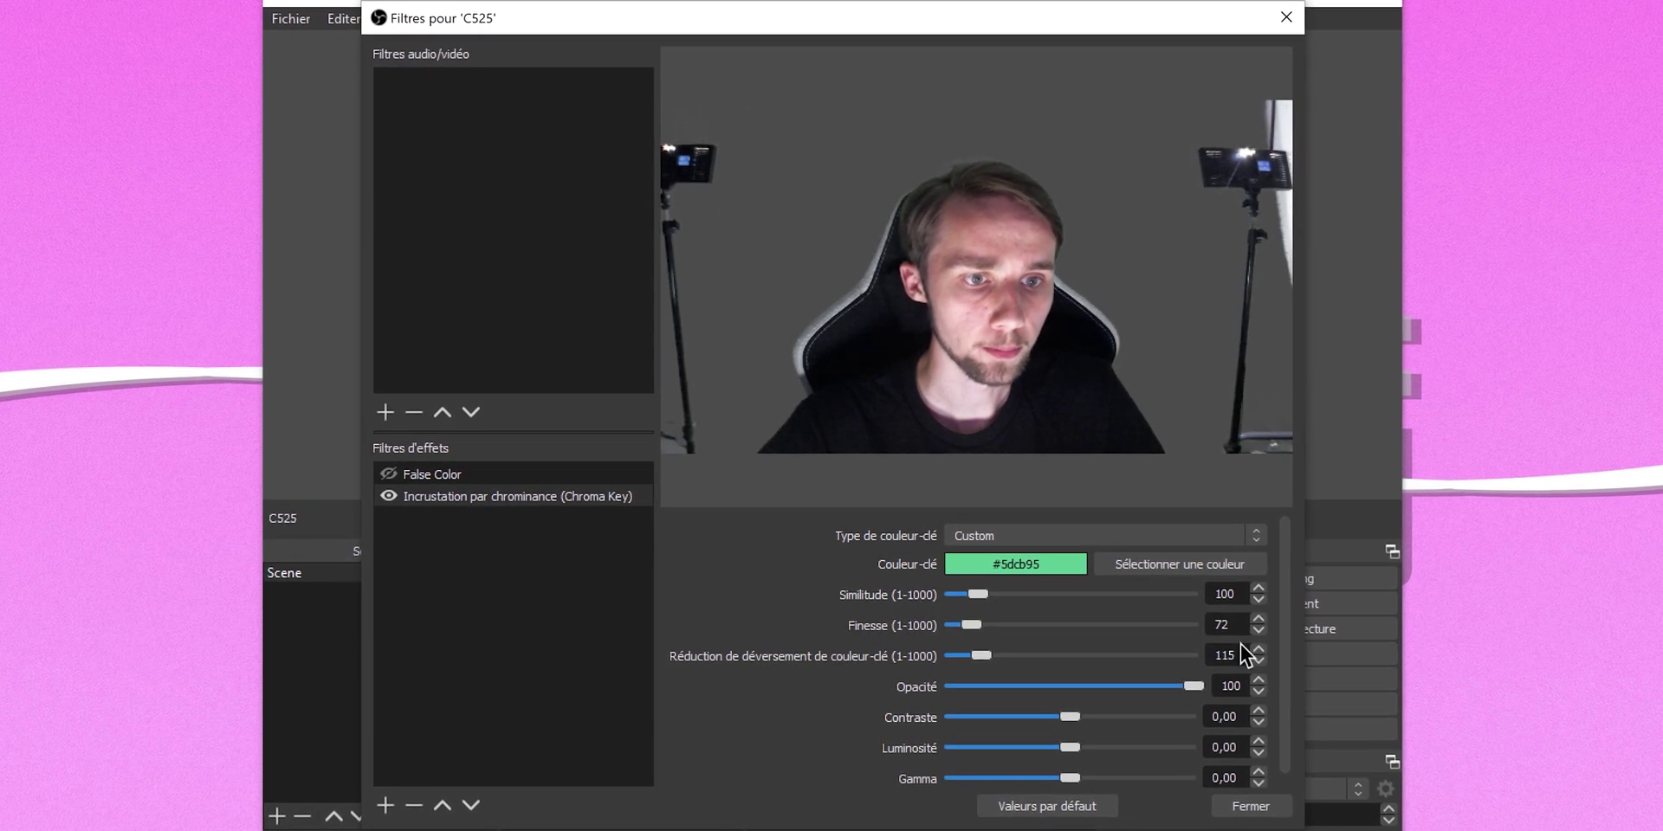
click(1231, 625)
drag(982, 660, 972, 657)
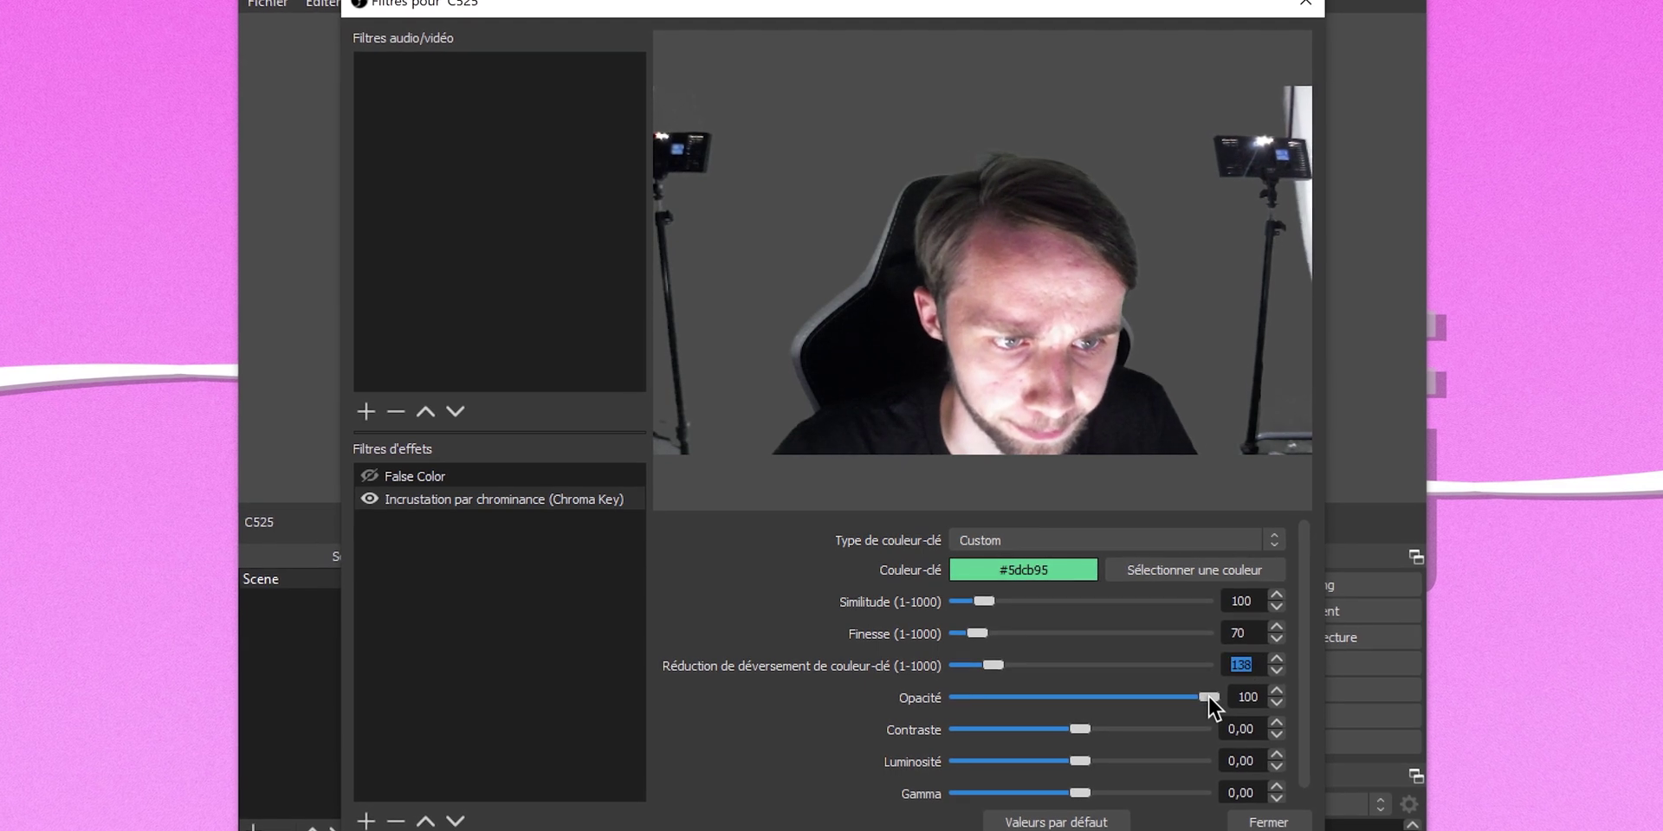
text(120)
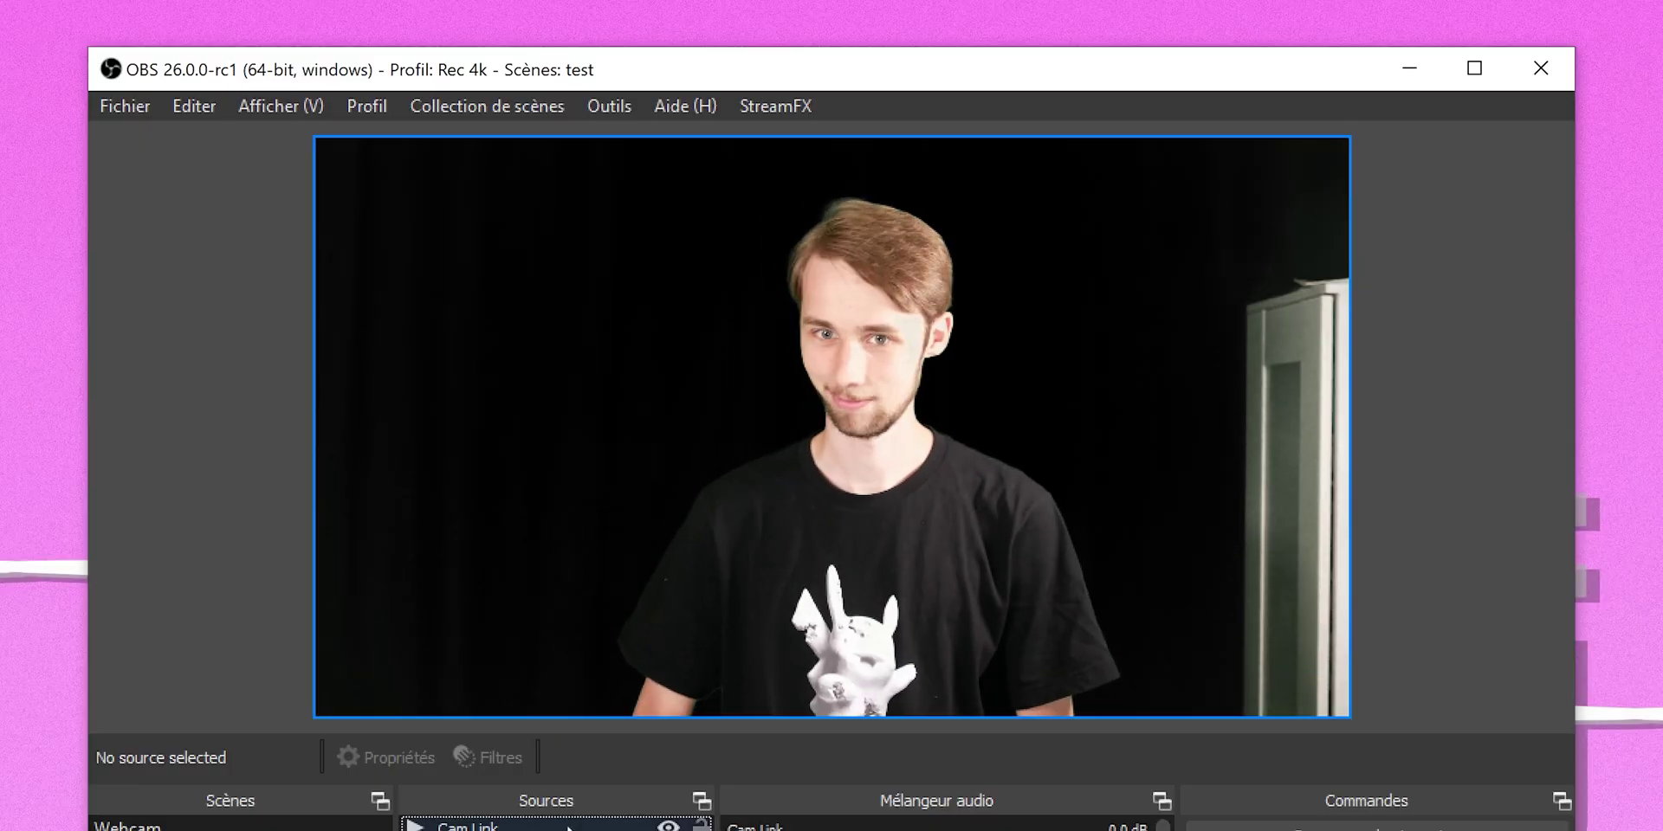
Crop the Cam Link source from its right edge to cut off the white cabinet
click(831, 425)
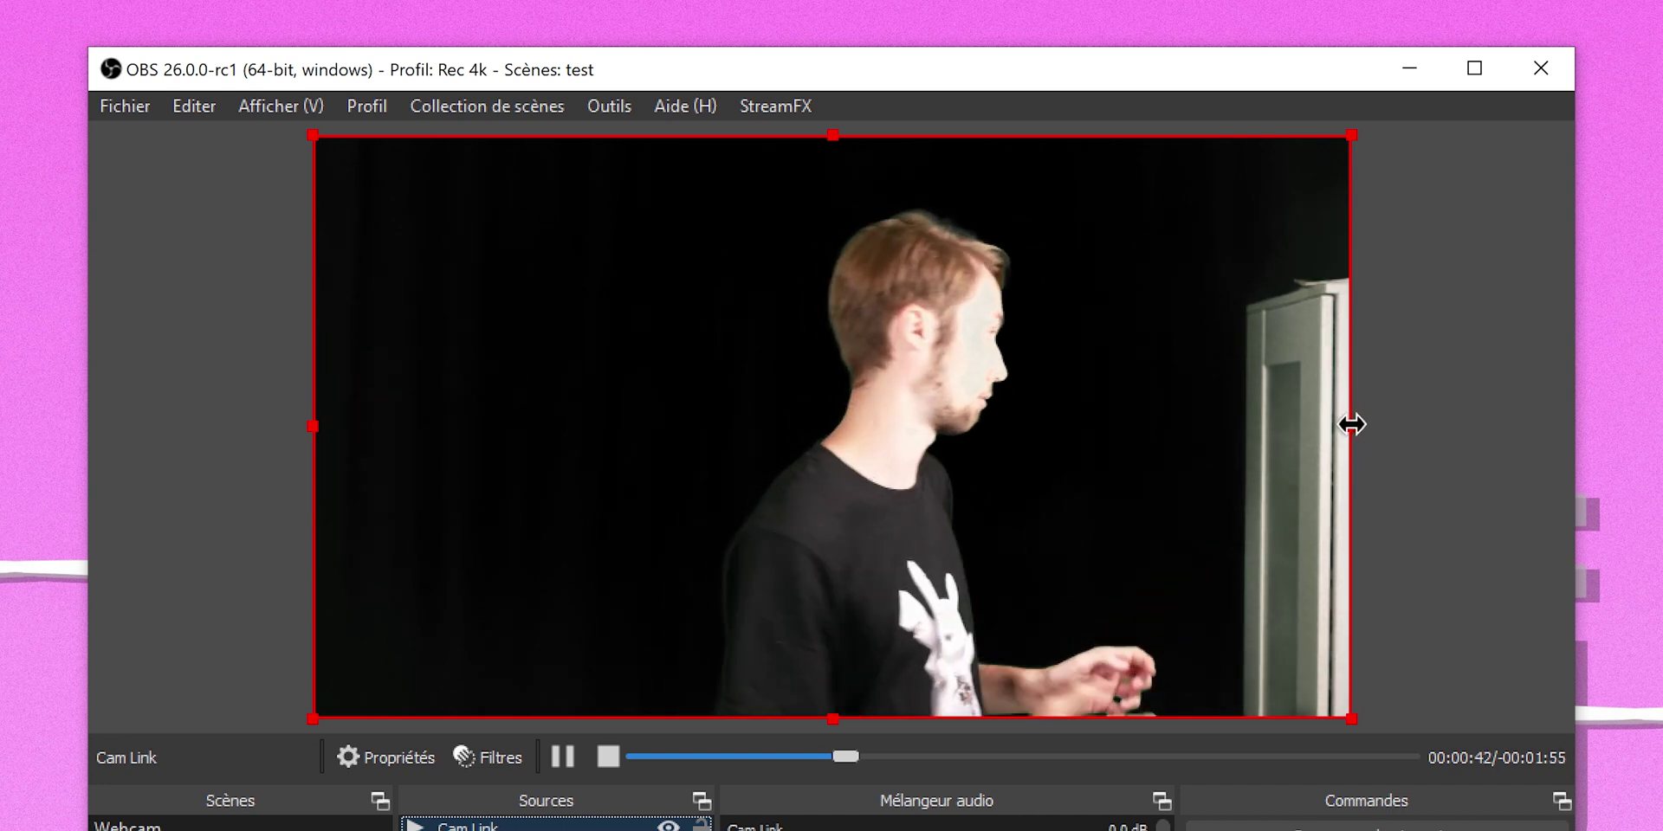
drag(1351, 424, 1230, 430)
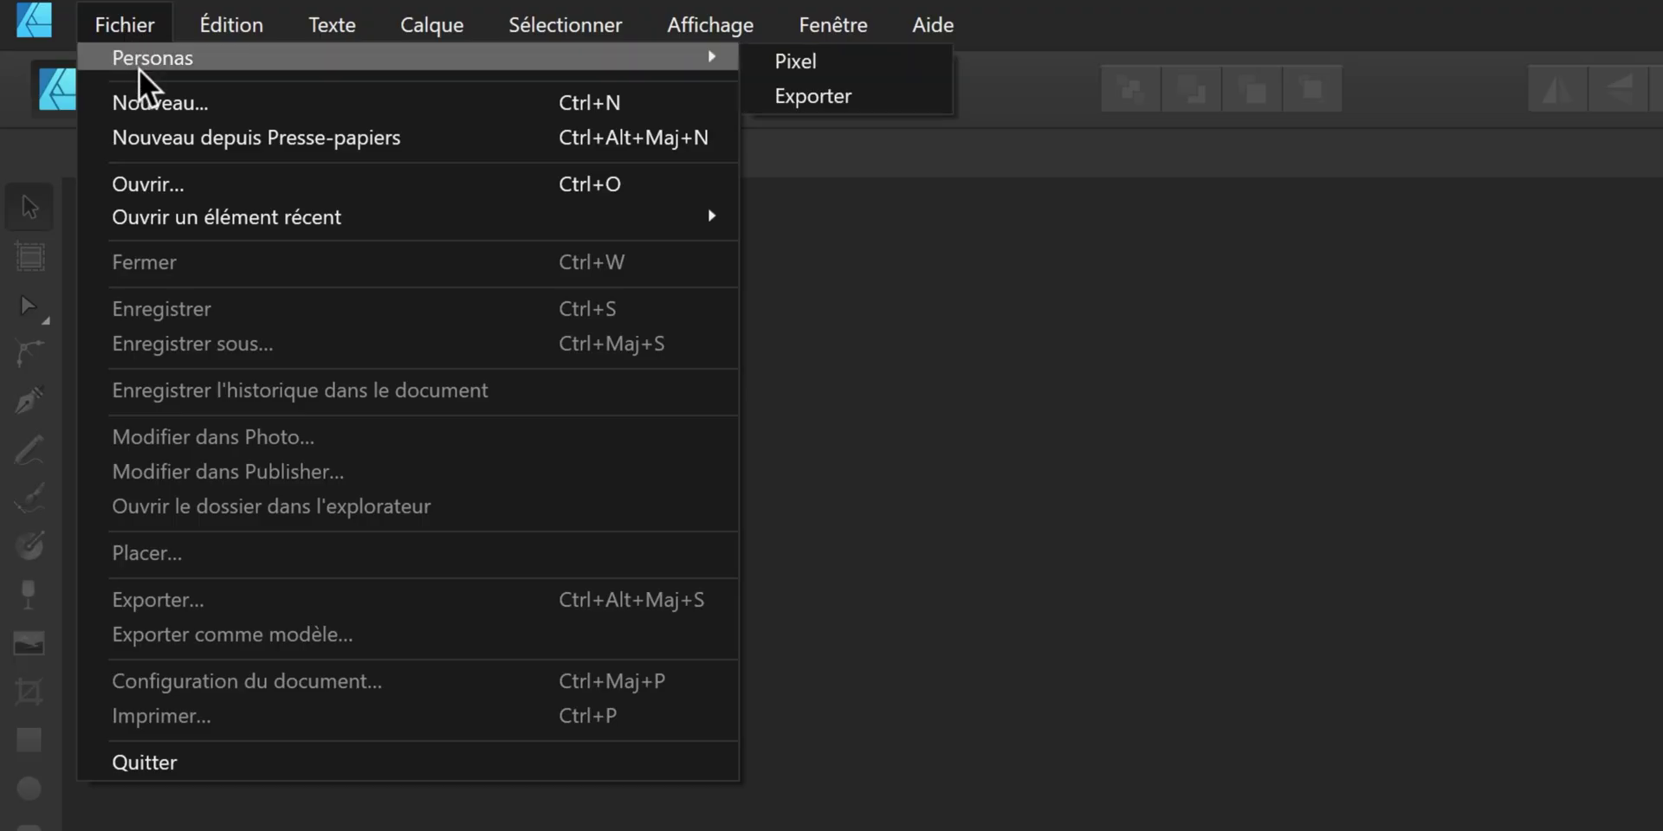
Switch to Affinity Designer, create a 3840 × 2160 px document and place the green-screen screenshot across the page
click(134, 100)
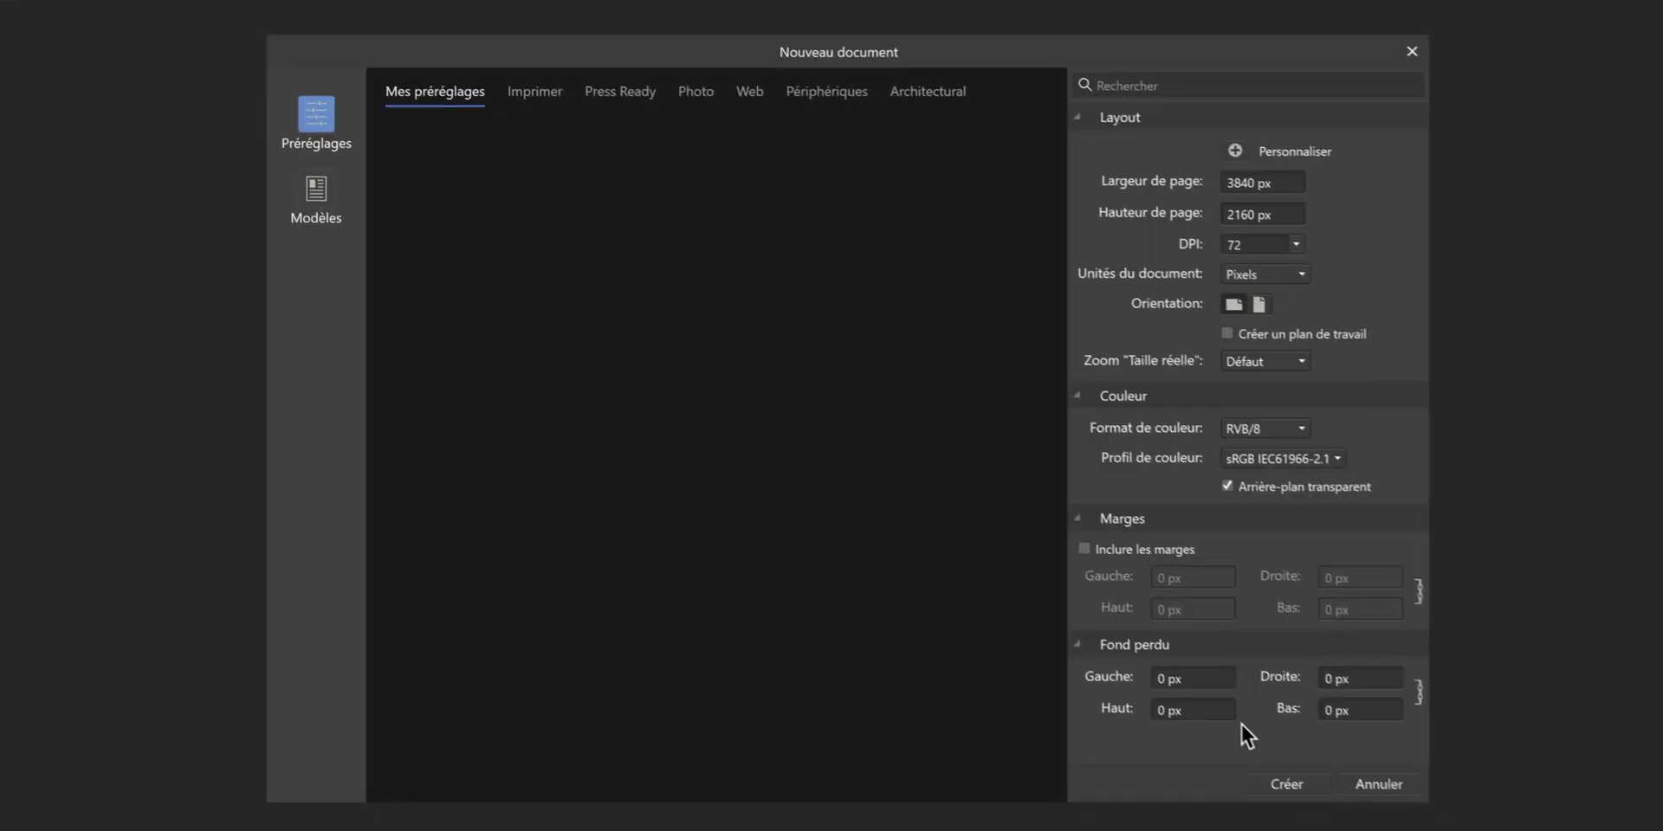
click(1265, 779)
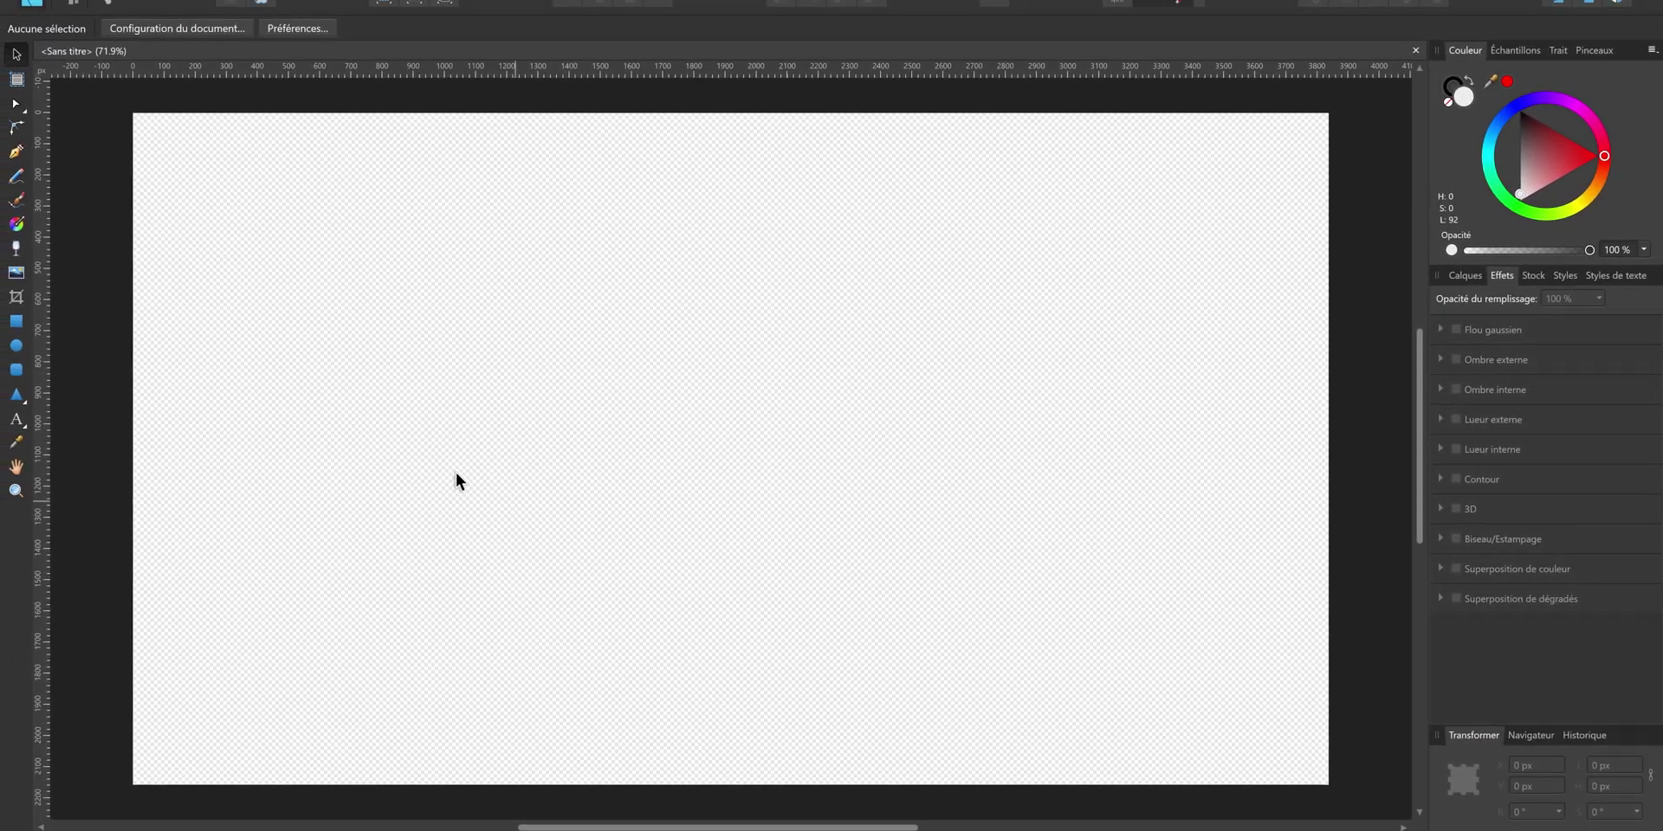
drag(65, 95, 601, 486)
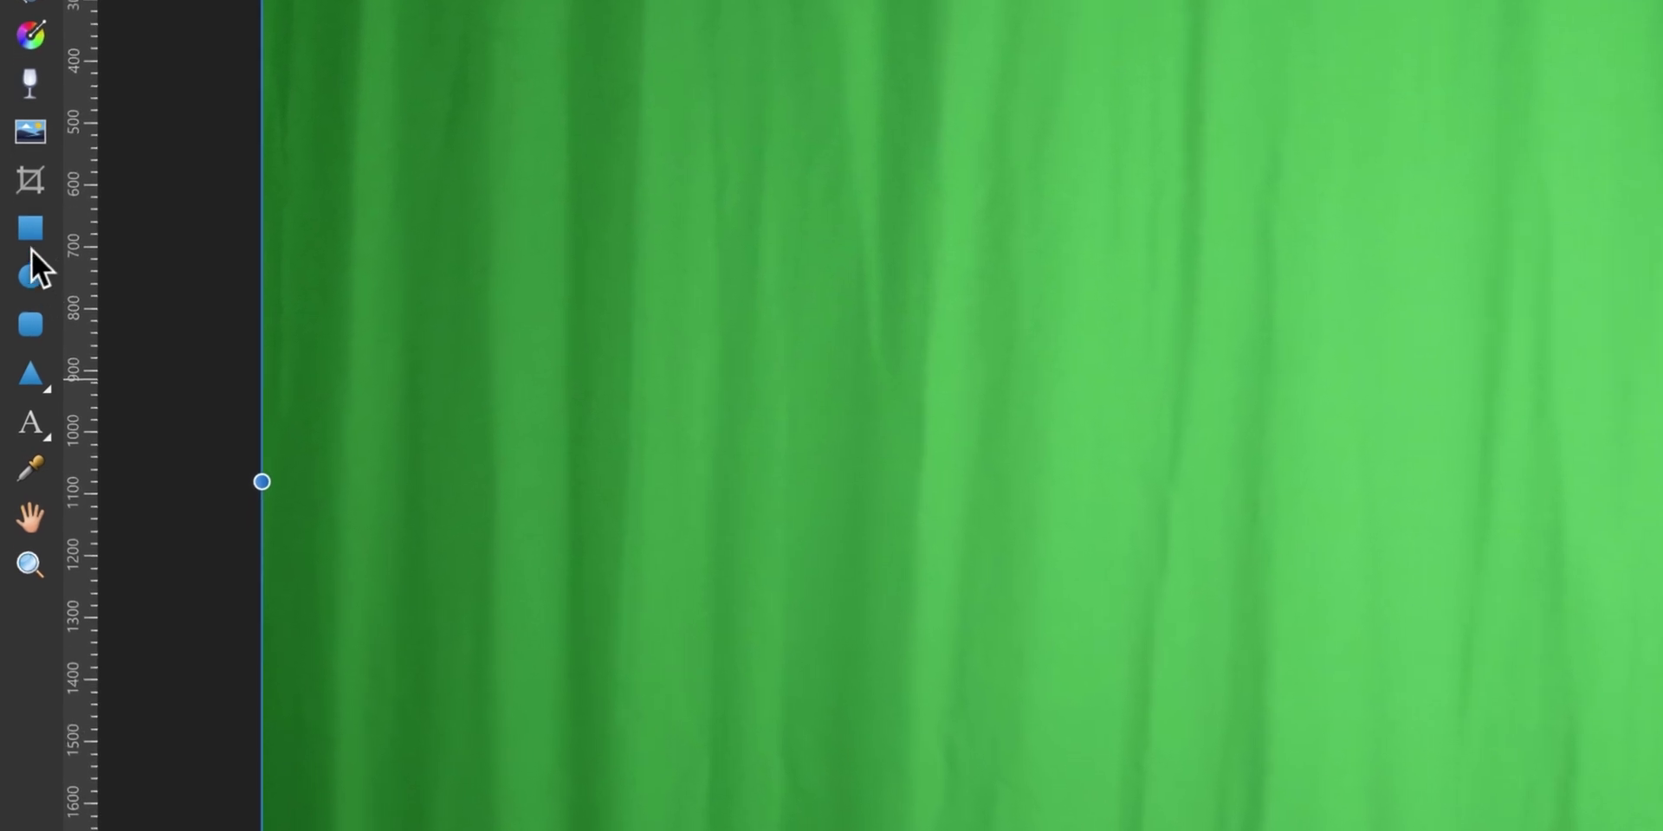
Draw a rectangle about 2613 × 1801 px with a Gaussian blur of about 46 px and use it to mask the screenshot
click(29, 228)
drag(483, 271, 1224, 830)
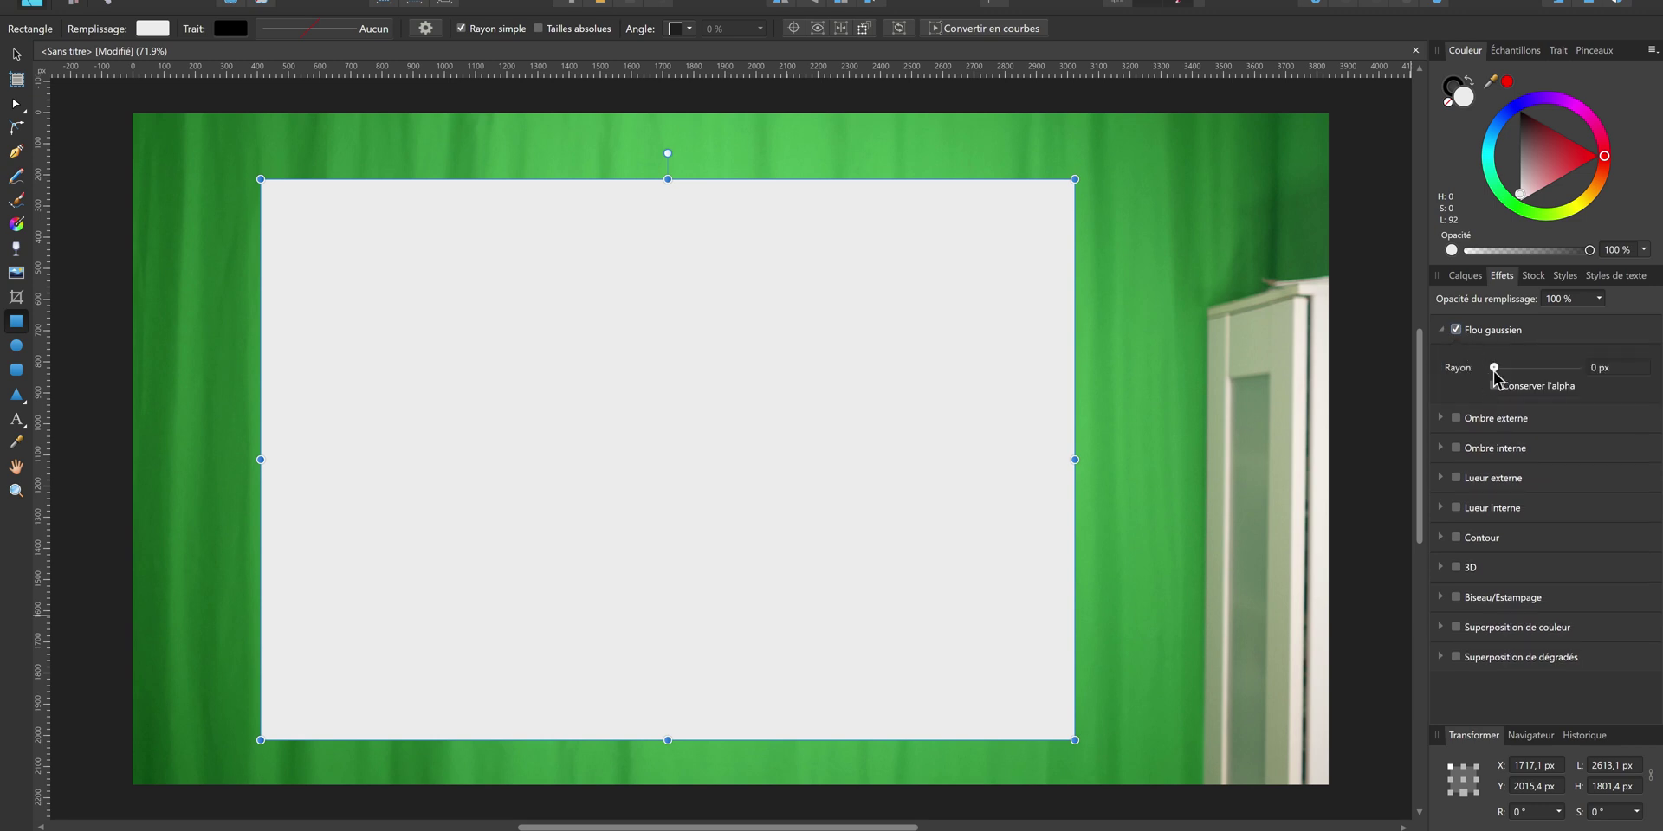
drag(1504, 367, 1557, 369)
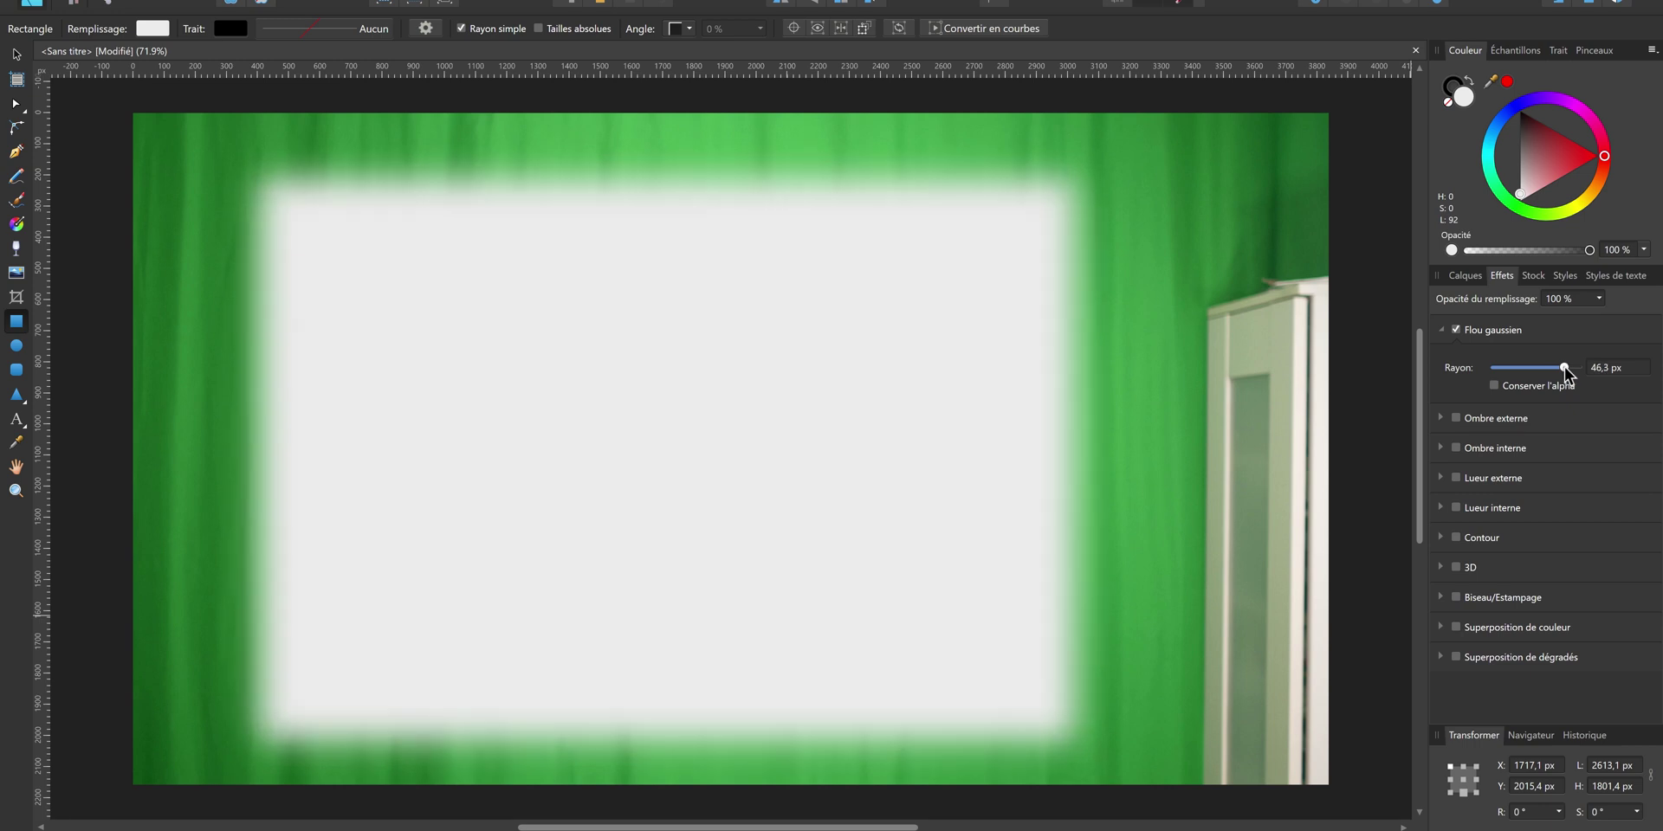
click(1465, 275)
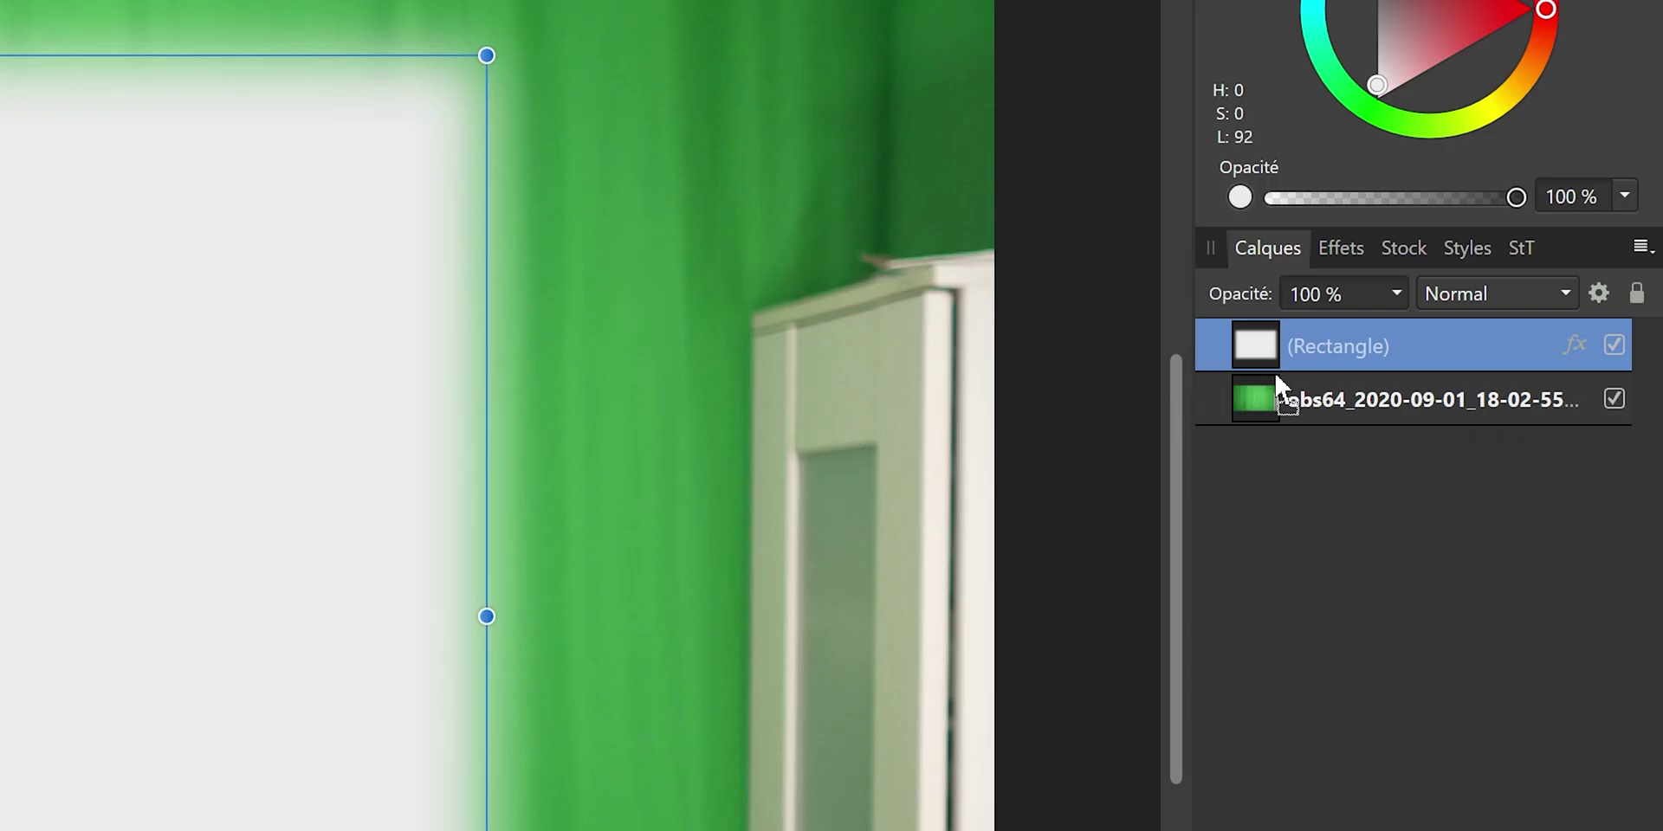
drag(1275, 400, 1271, 393)
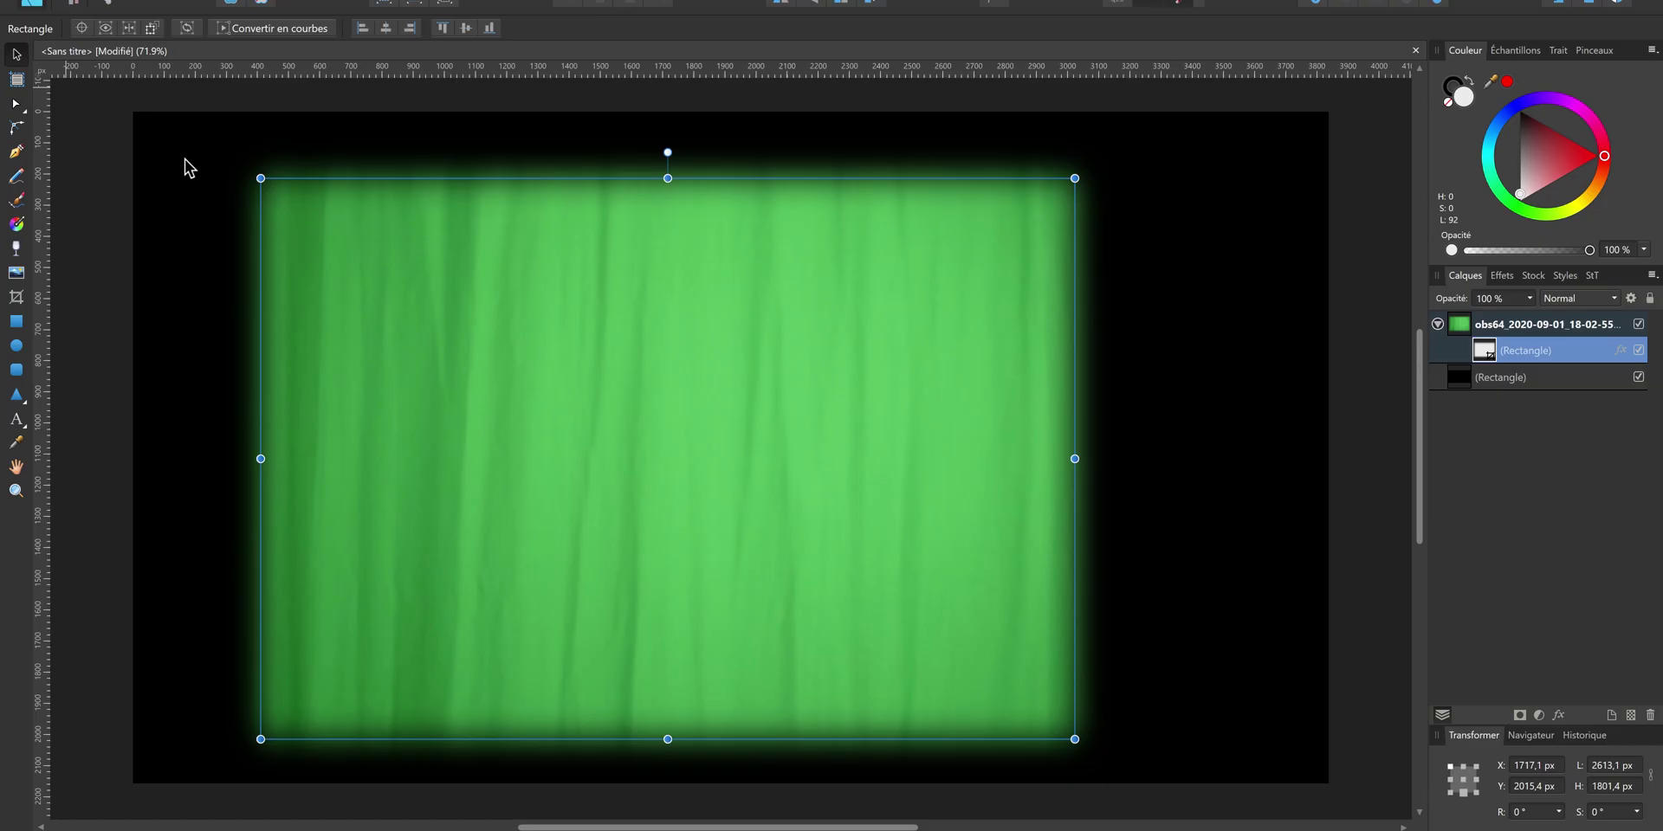
Resize the mask rectangle to about 2925 × 2806 px, extending past the page's lower edge, and set its Gaussian blur radius to 100 px
drag(1076, 735, 1142, 764)
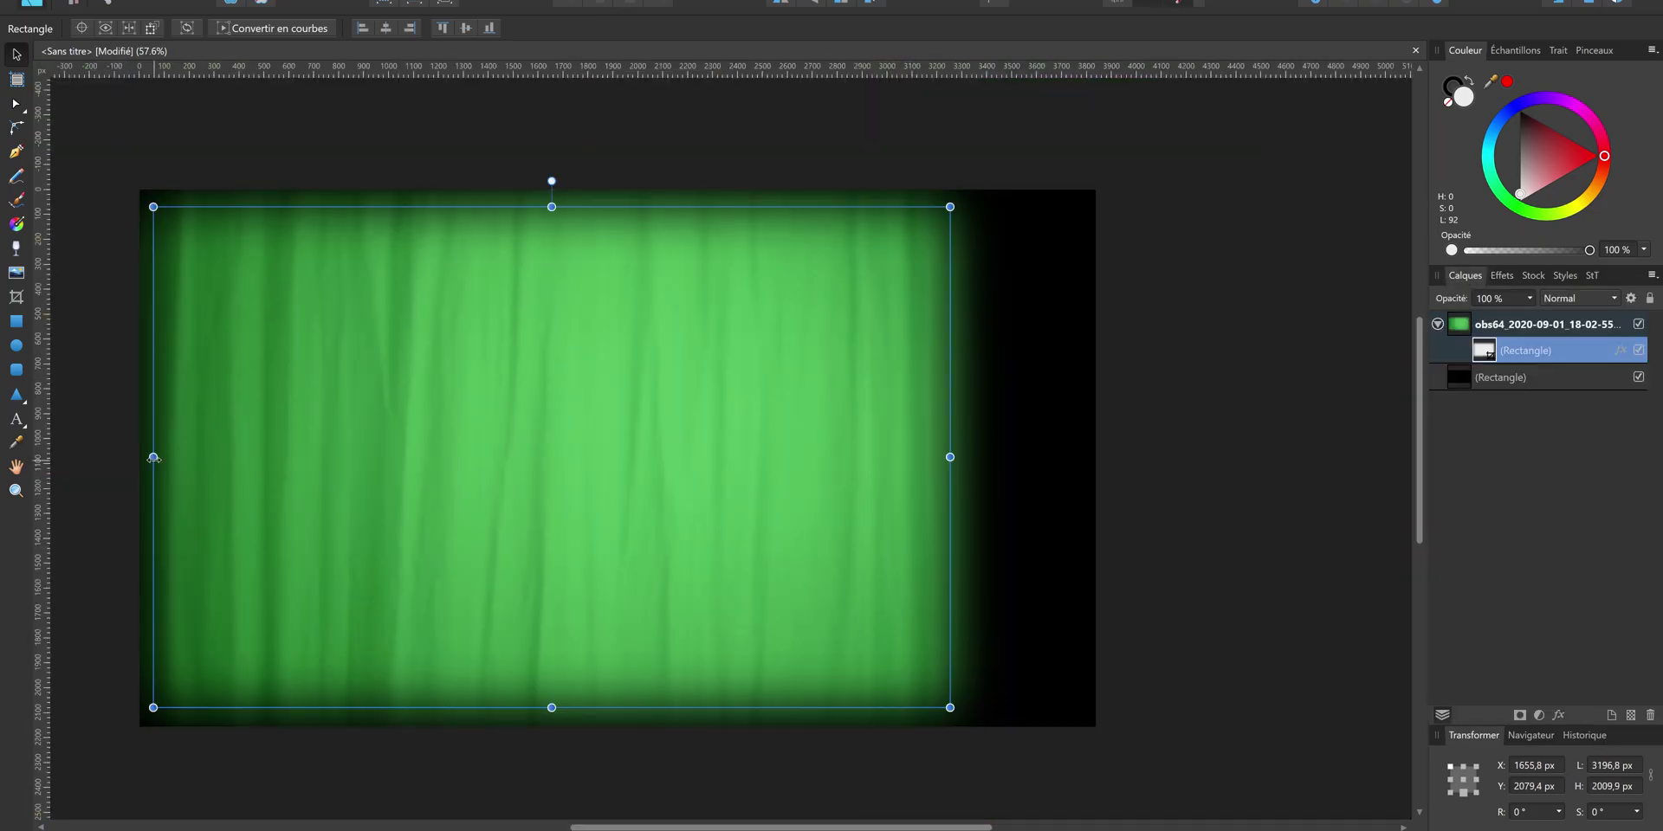
drag(153, 457, 140, 457)
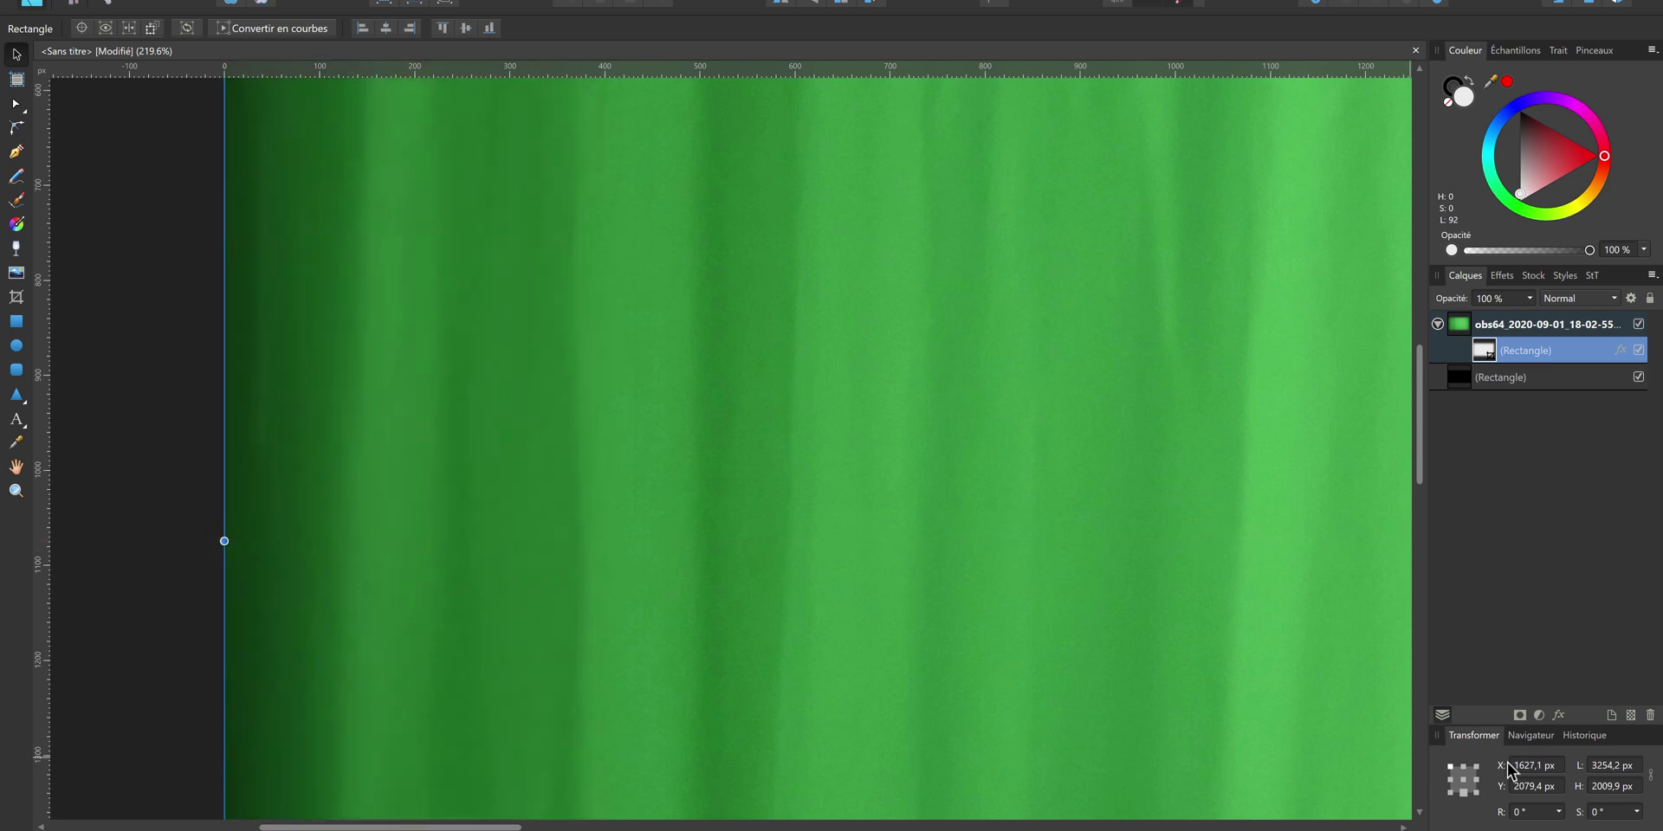
drag(224, 541, 381, 541)
right_click(706, 474)
click(742, 523)
scroll(653, 679, up, 3)
drag(653, 372, 648, 222)
mouse_move(183, 658)
mouse_down()
mouse_move(204, 655)
mouse_move(184, 658)
mouse_up()
drag(183, 659, 200, 659)
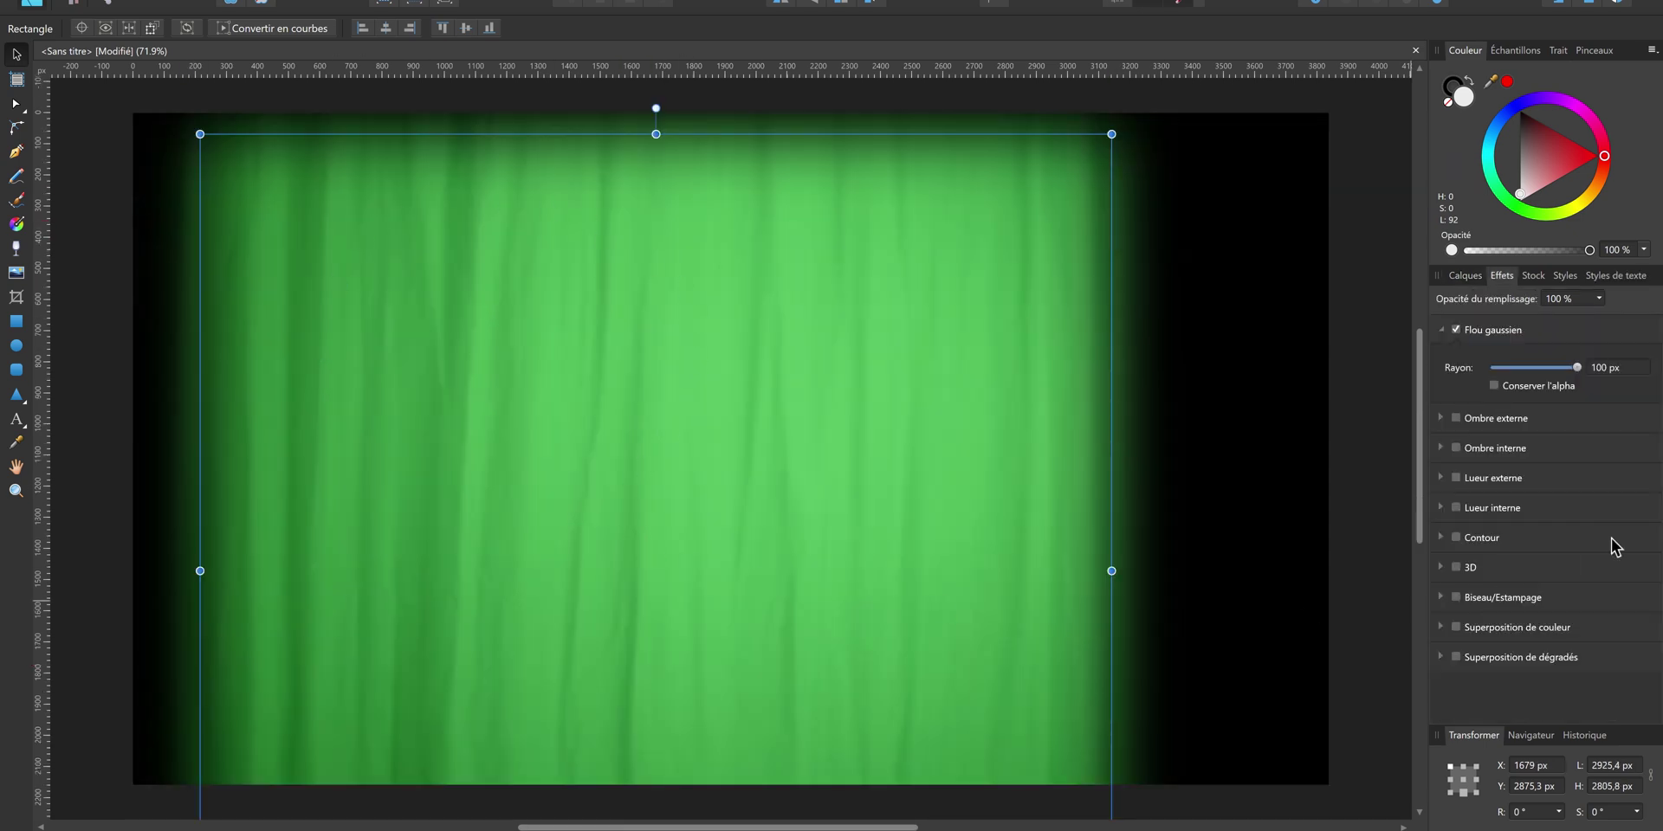
mouse_move(1579, 371)
mouse_down()
mouse_move(1511, 371)
mouse_move(1573, 362)
mouse_up()
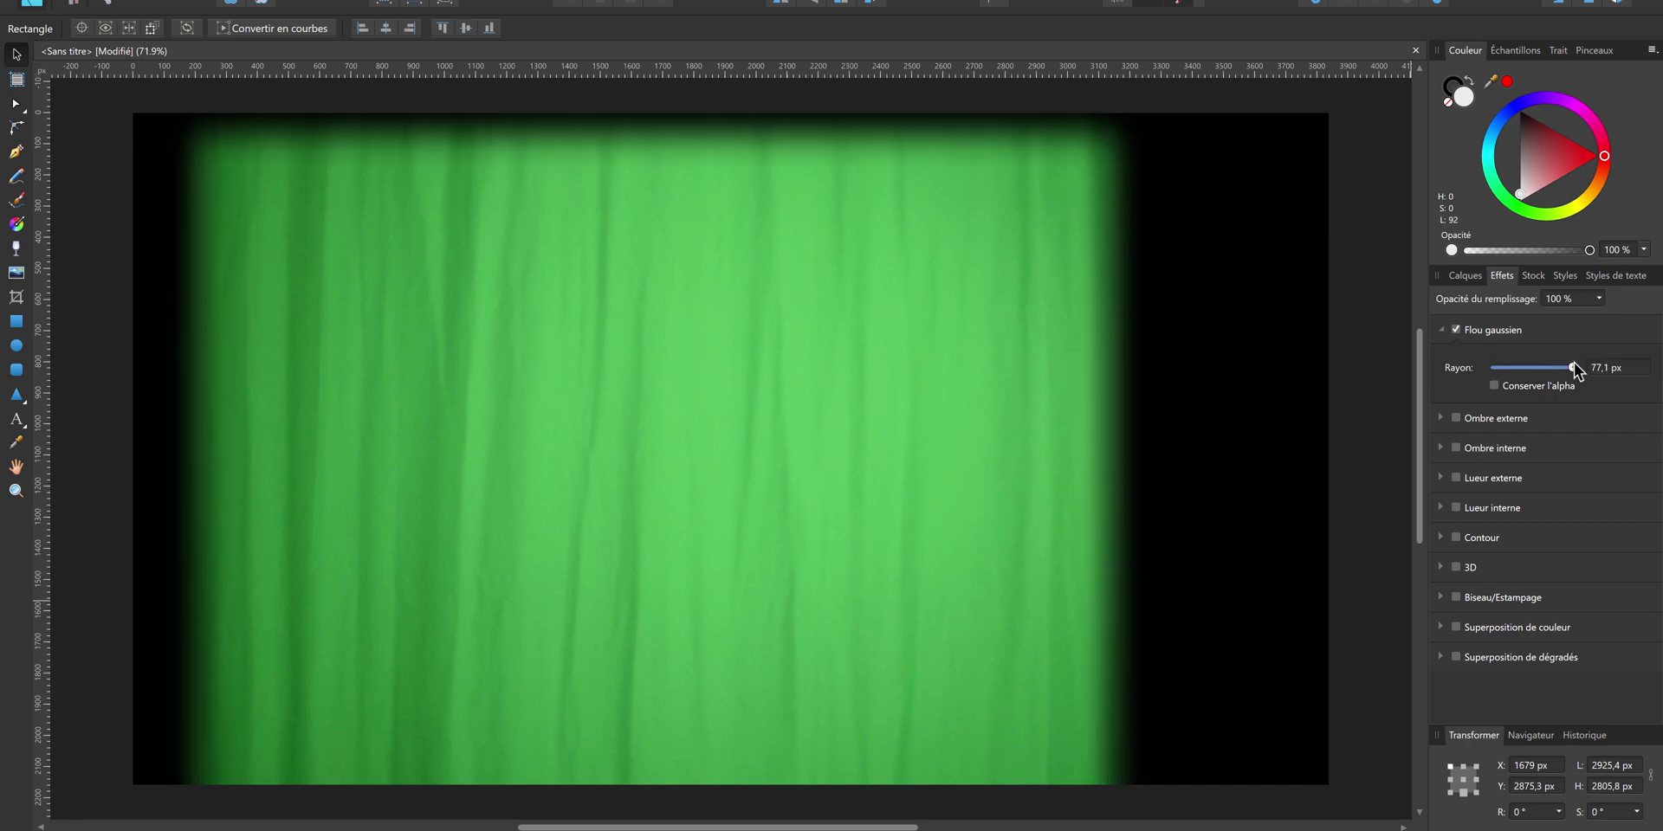
Leave only the blurred rectangle visible on the transparent page and export it as Mask Tutoriel.png
click(1465, 276)
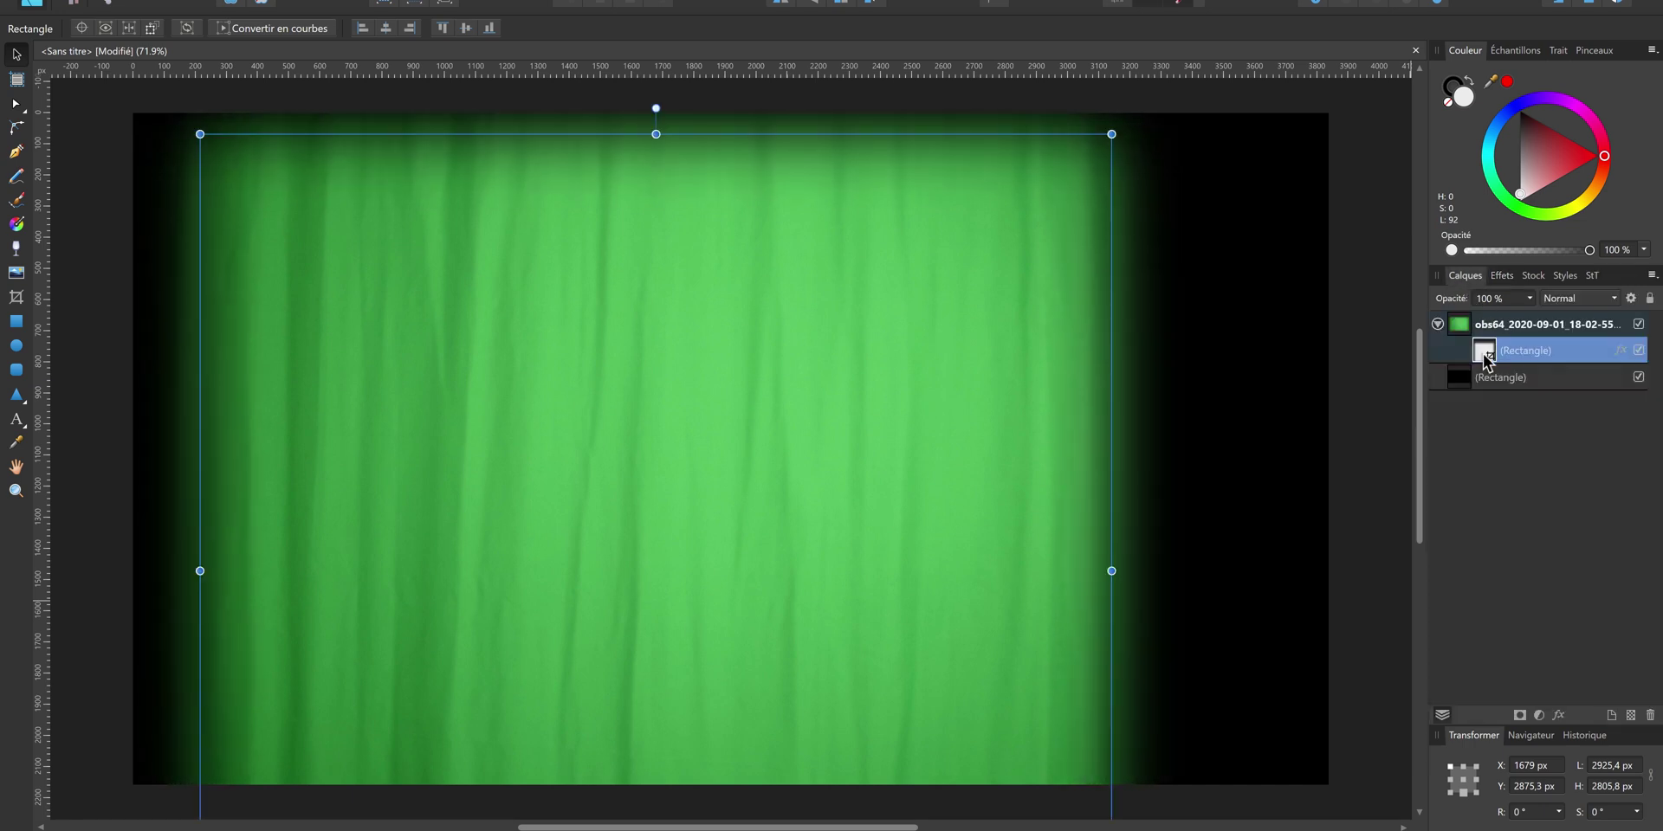
click(1456, 322)
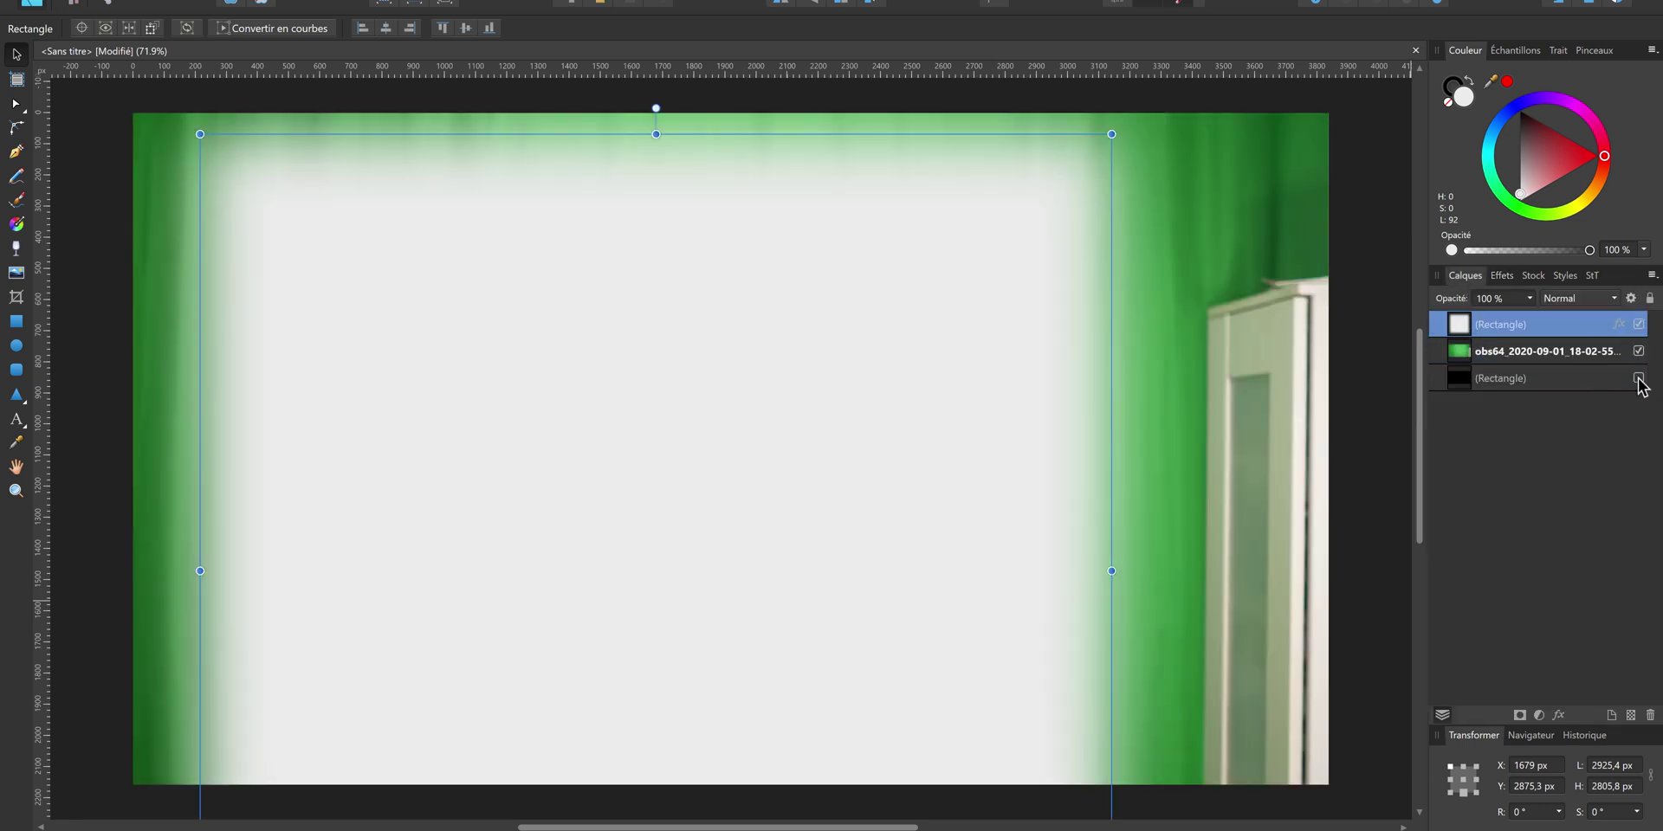
click(1638, 350)
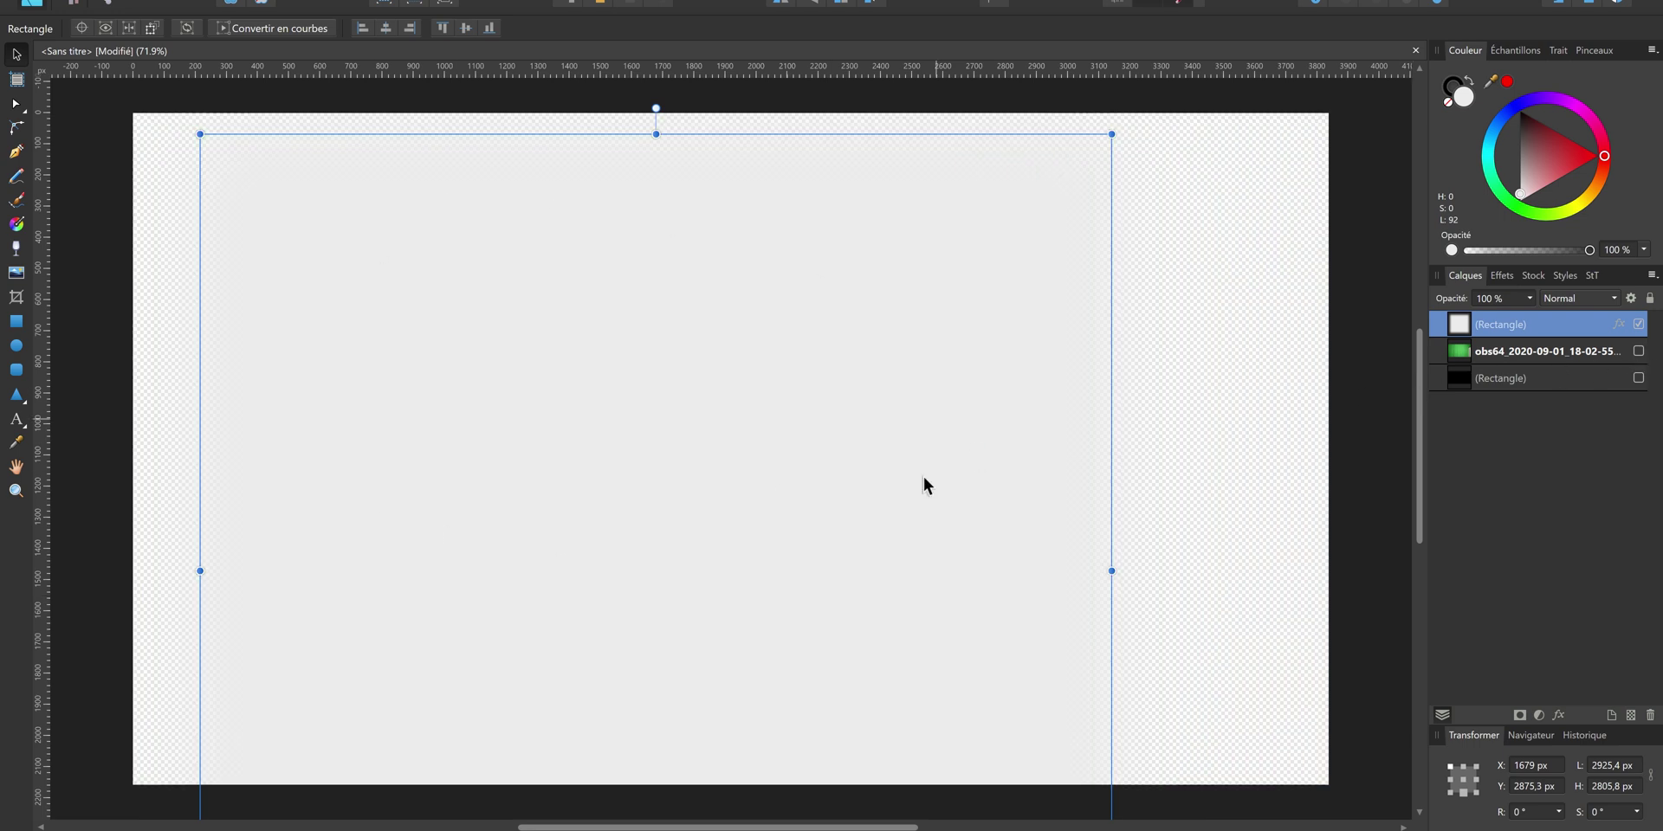
click(64, 0)
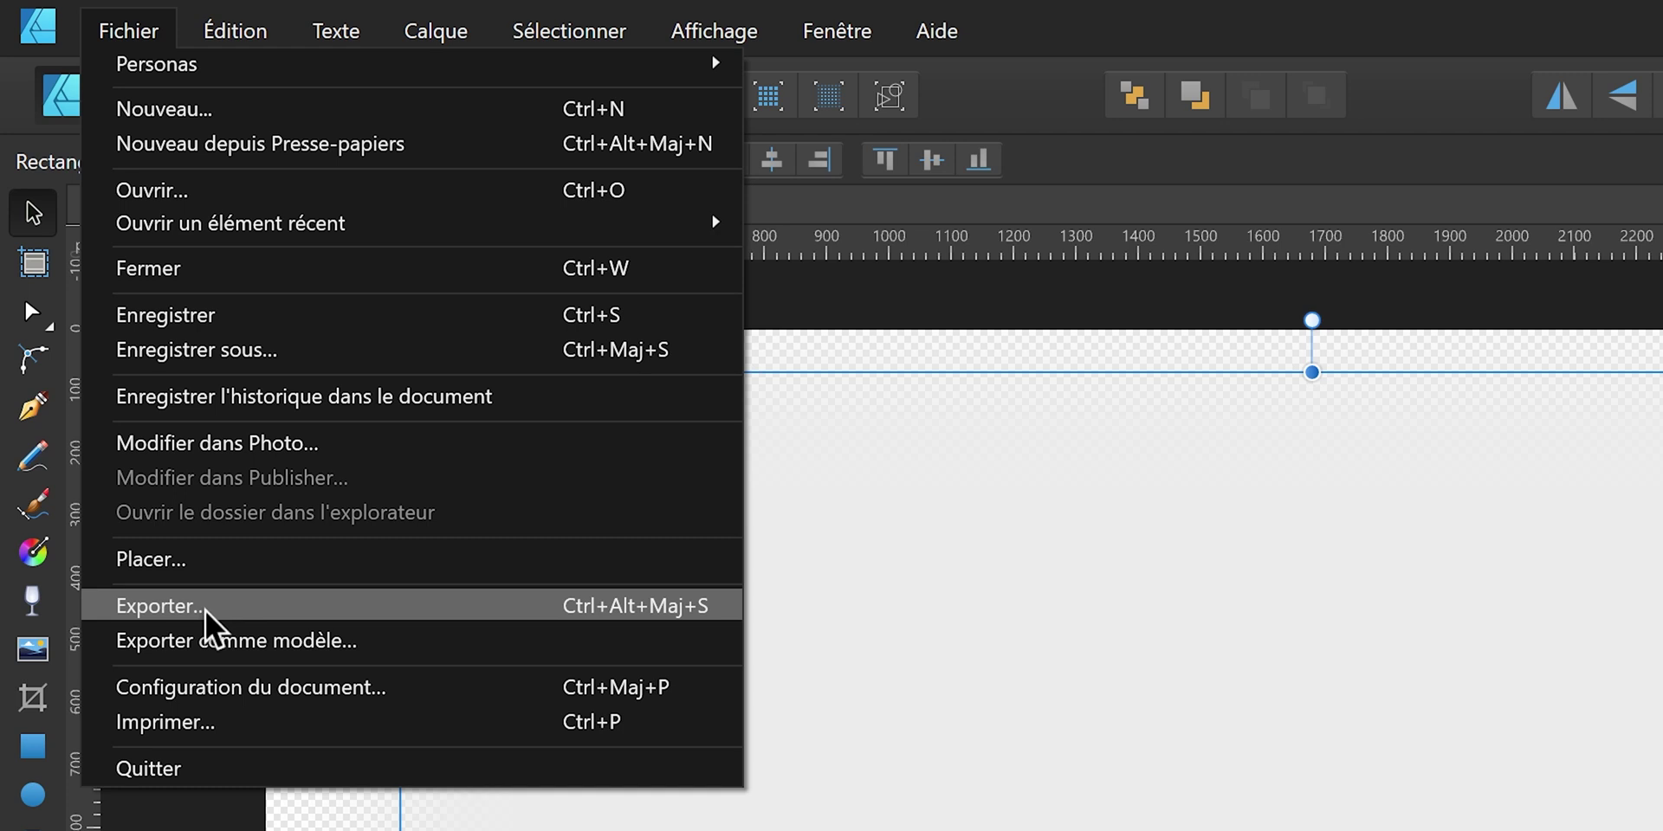
click(206, 608)
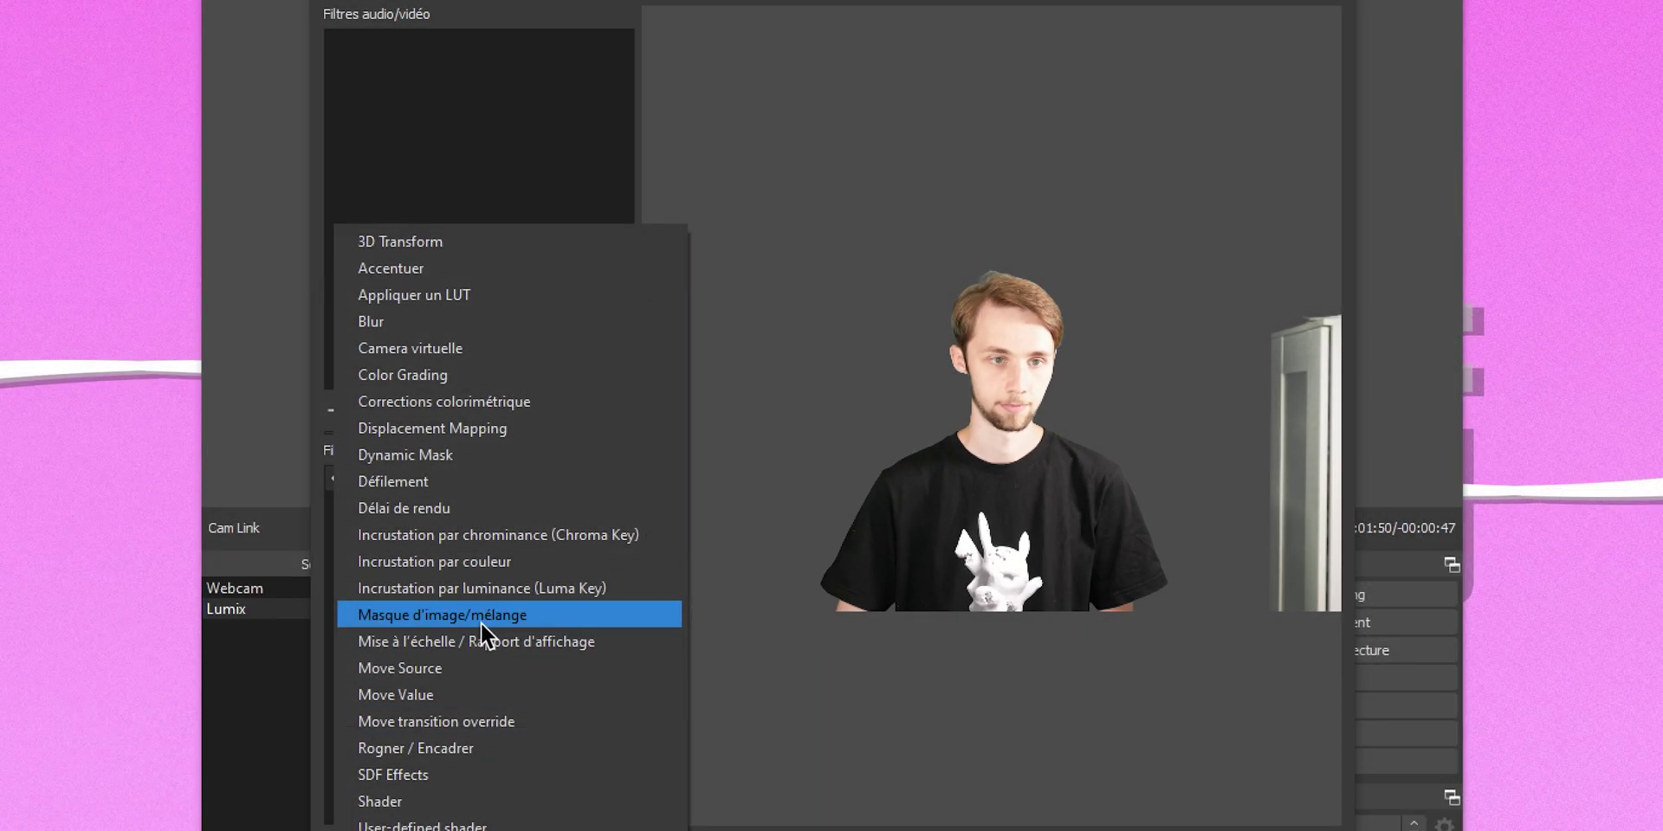
Switch to OBS, add a Masque d'image/mélange filter to Cam Link using Mask Tutoriel.png, and change its mask type
click(481, 617)
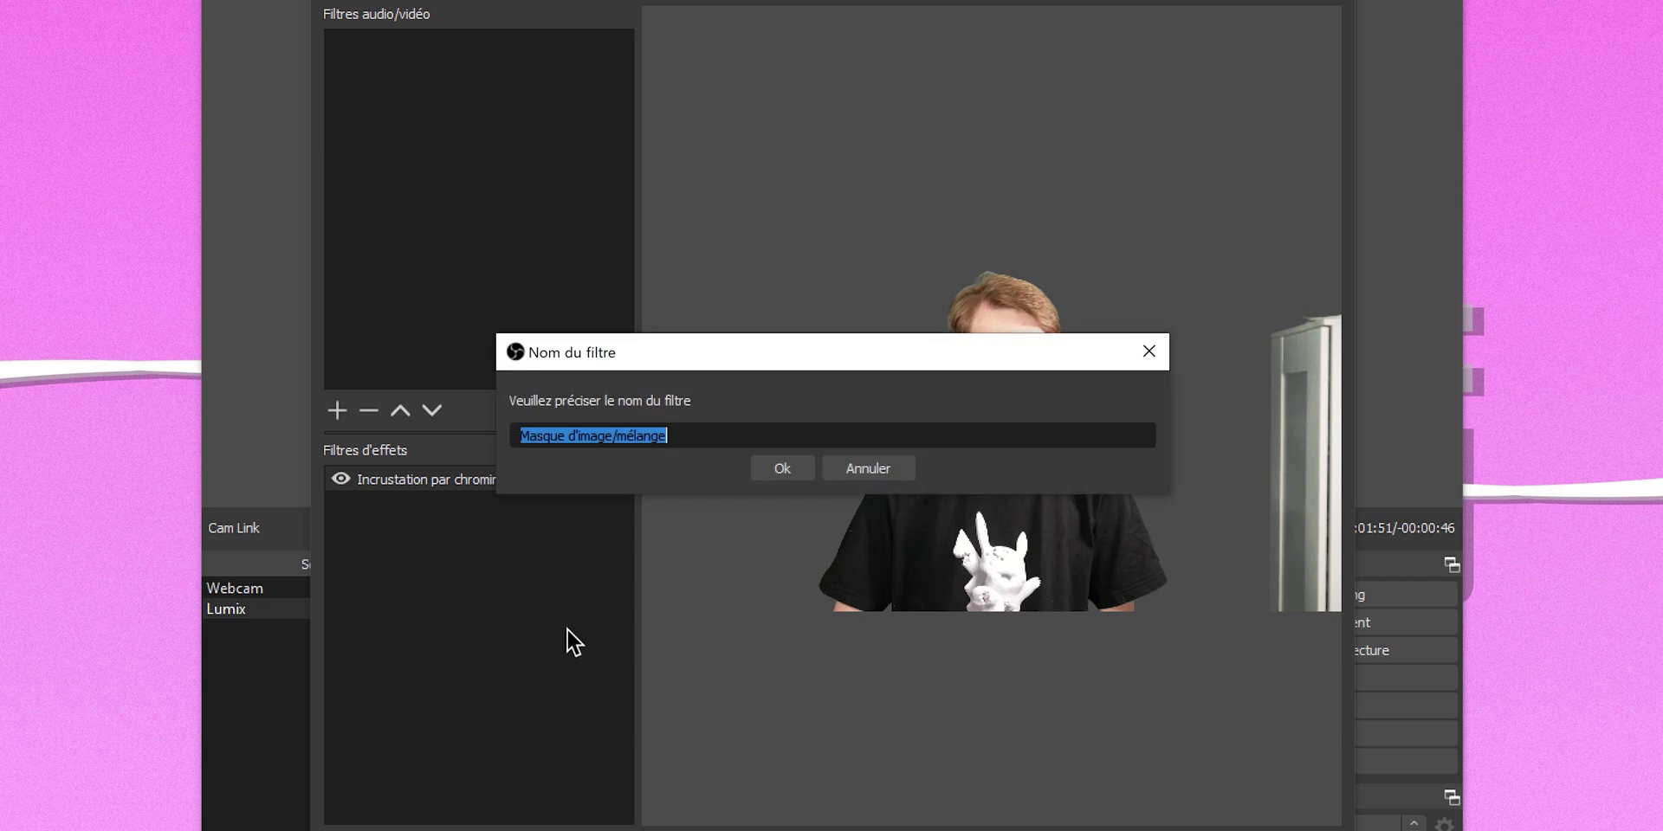
click(782, 472)
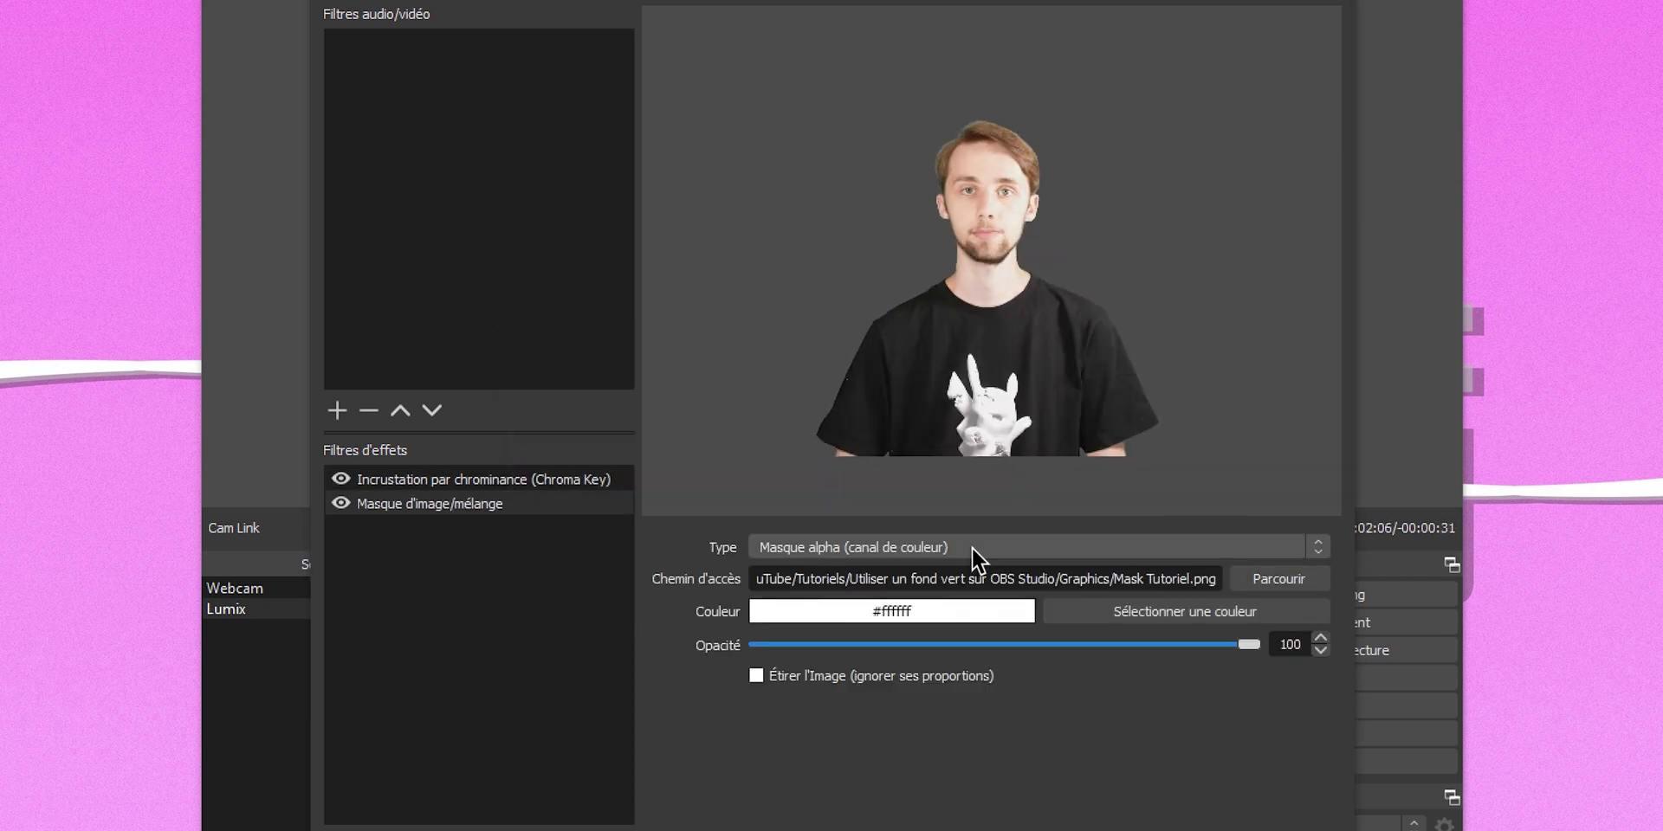
click(971, 547)
click(937, 584)
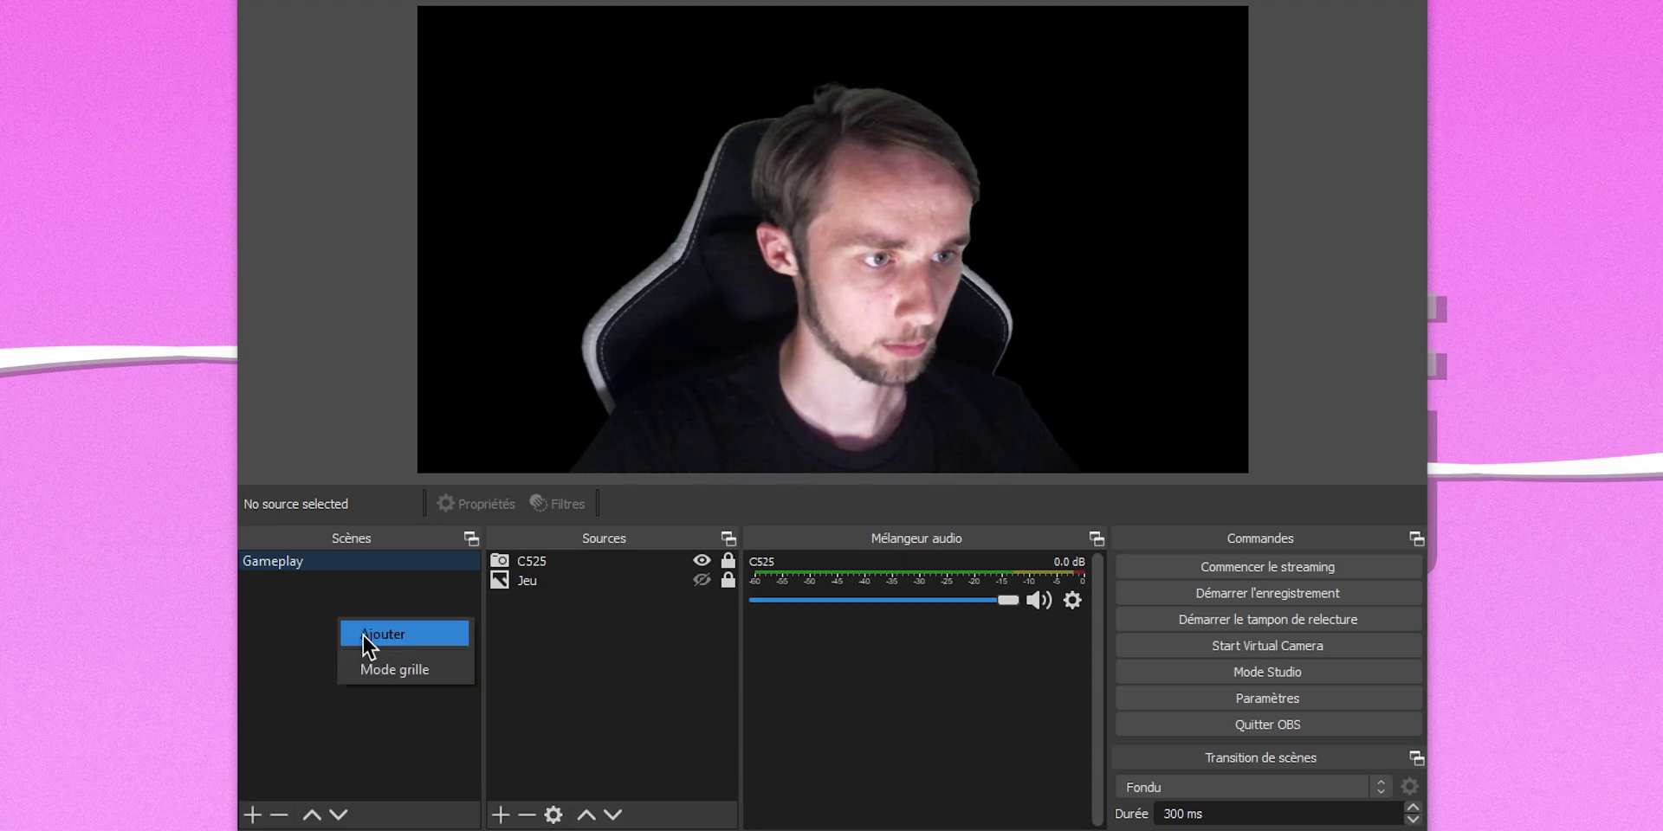
Create two new scenes named Webcam and Webcam ombre portée
click(364, 639)
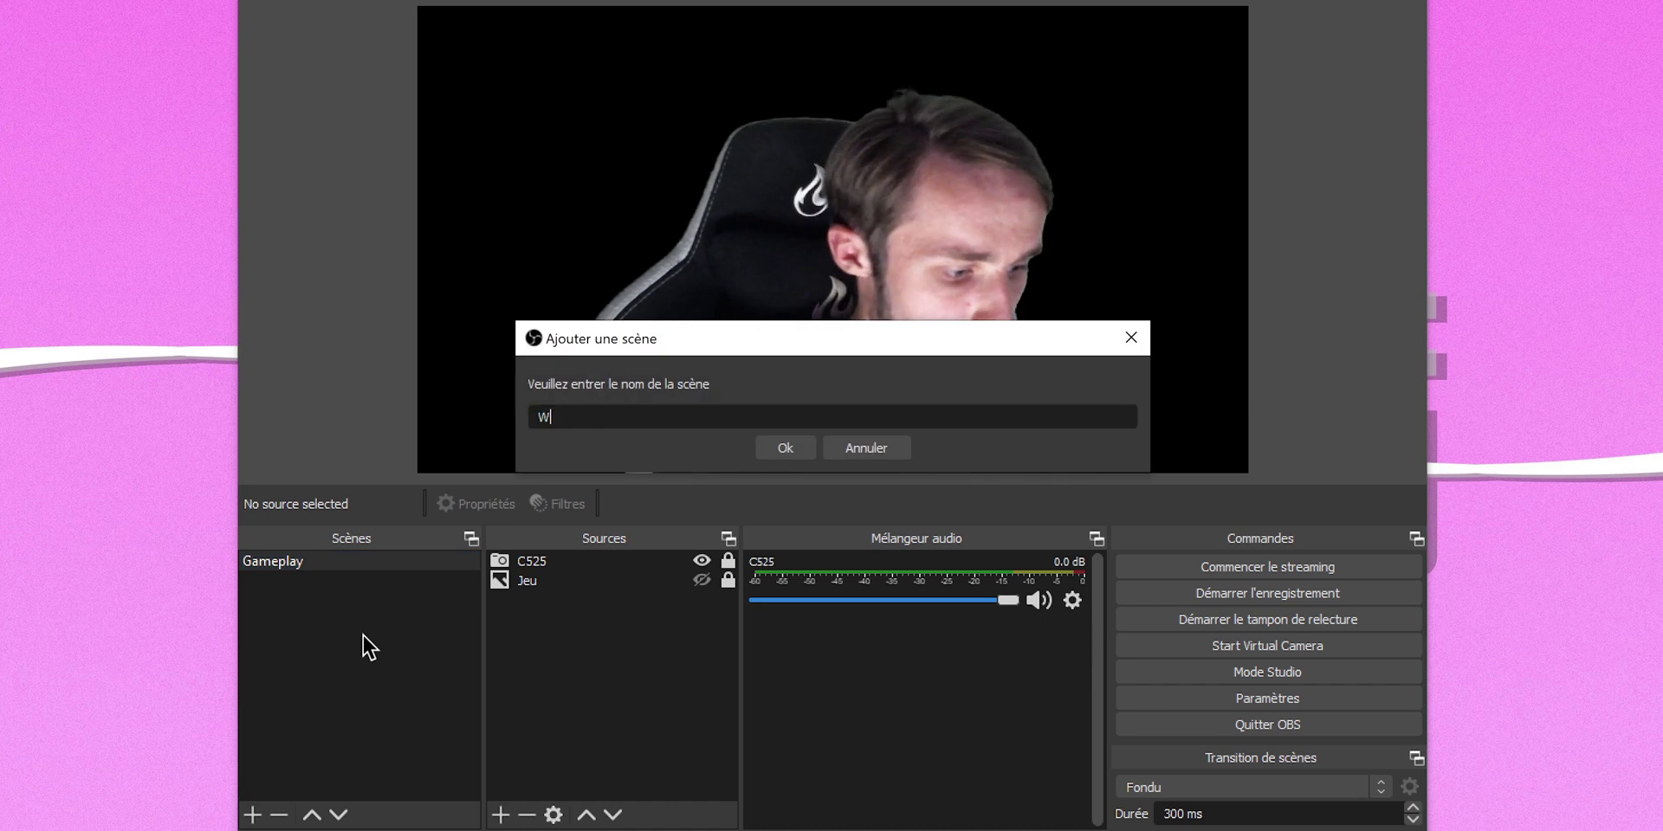
key(Return)
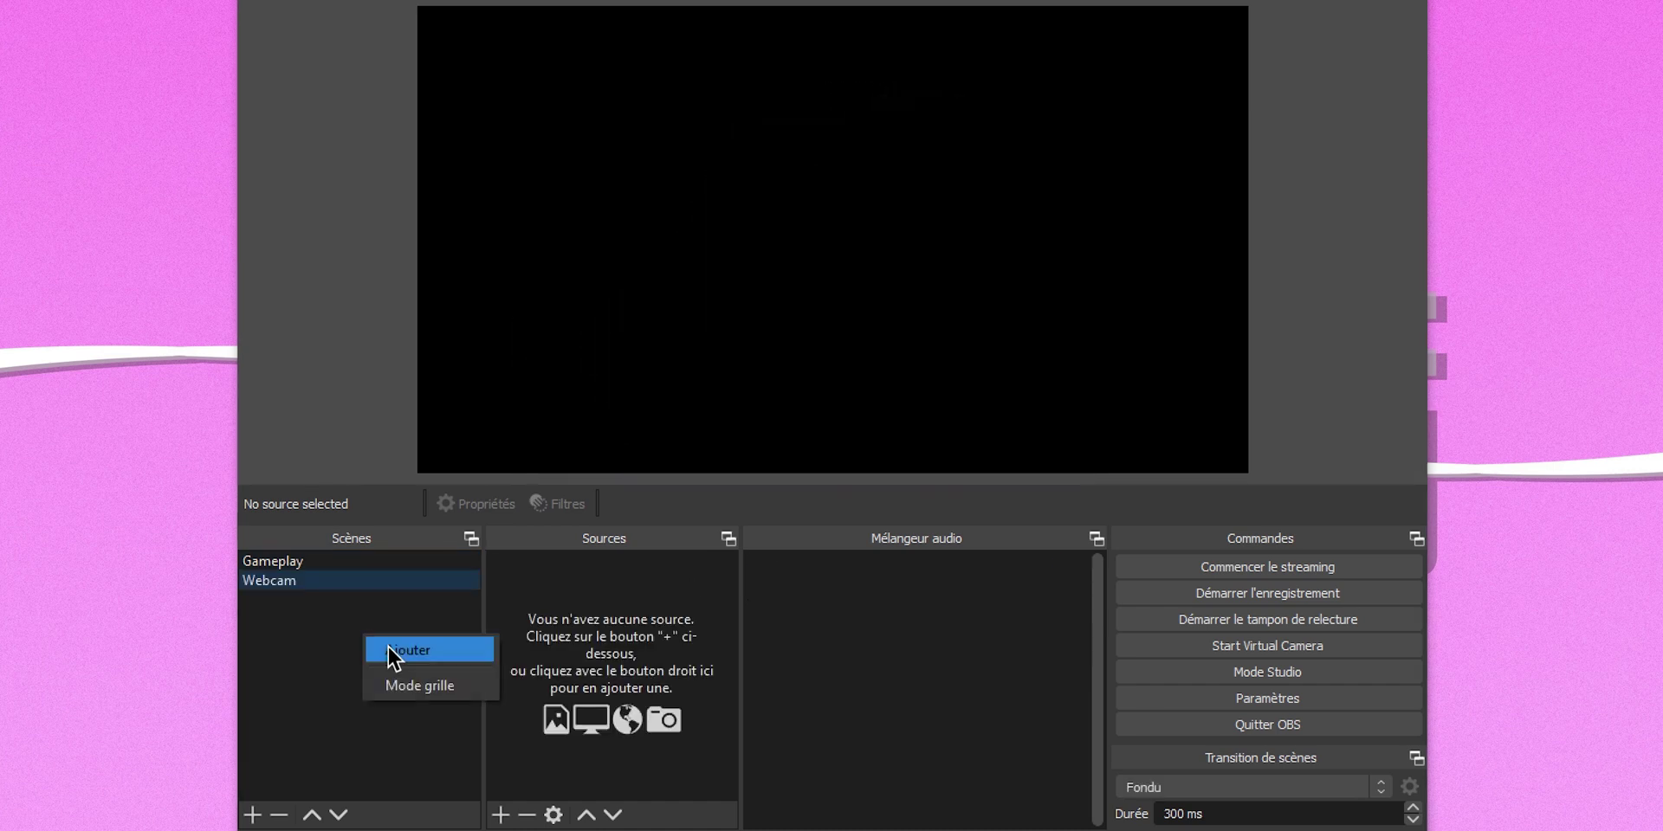
click(388, 649)
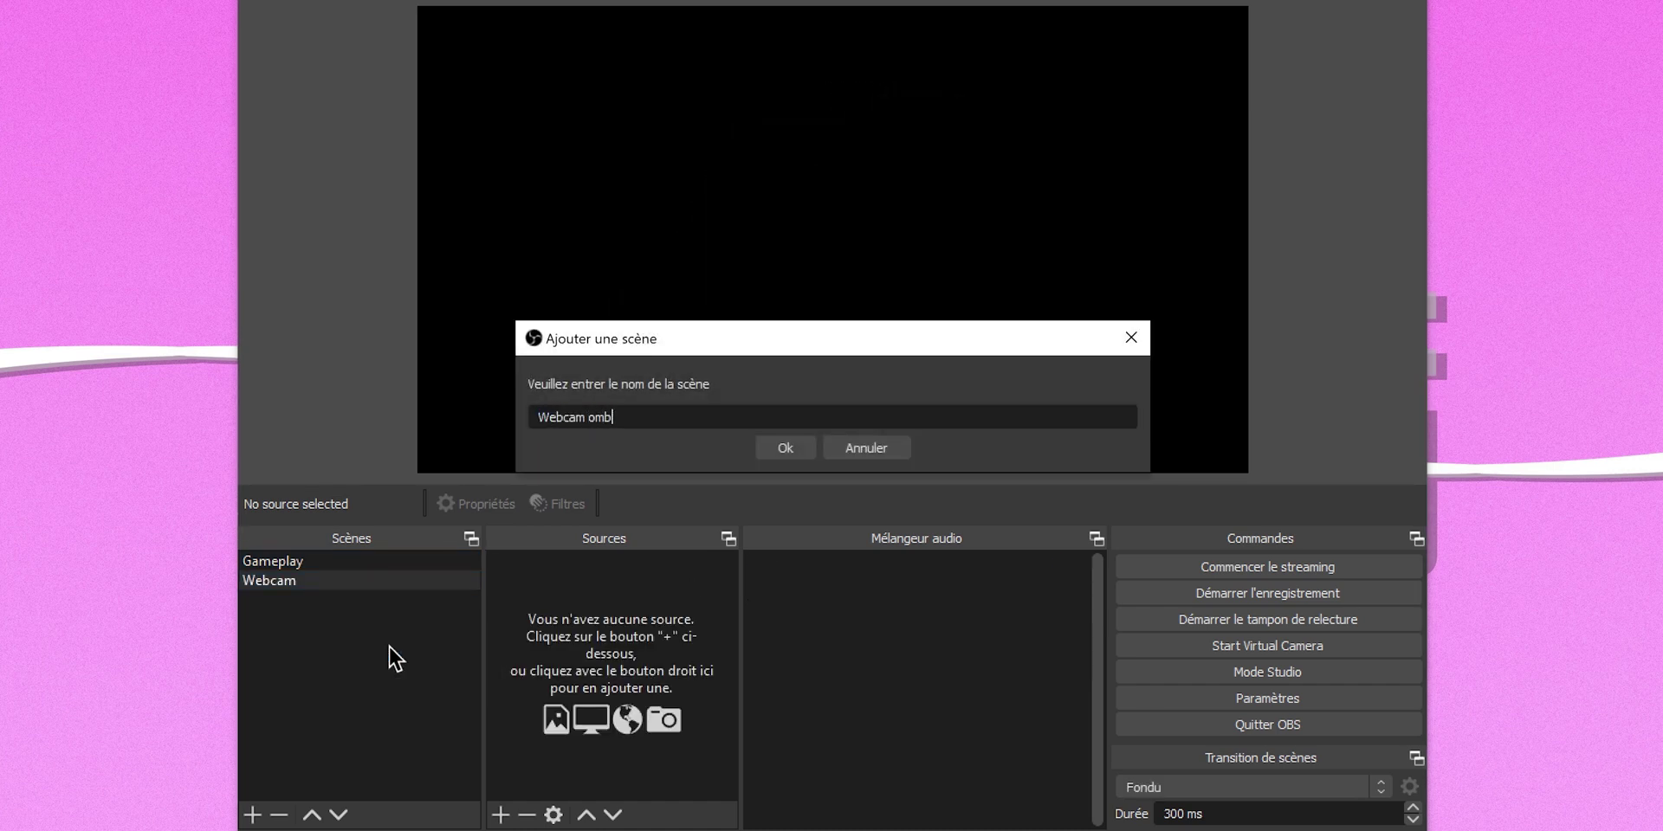
key(Return)
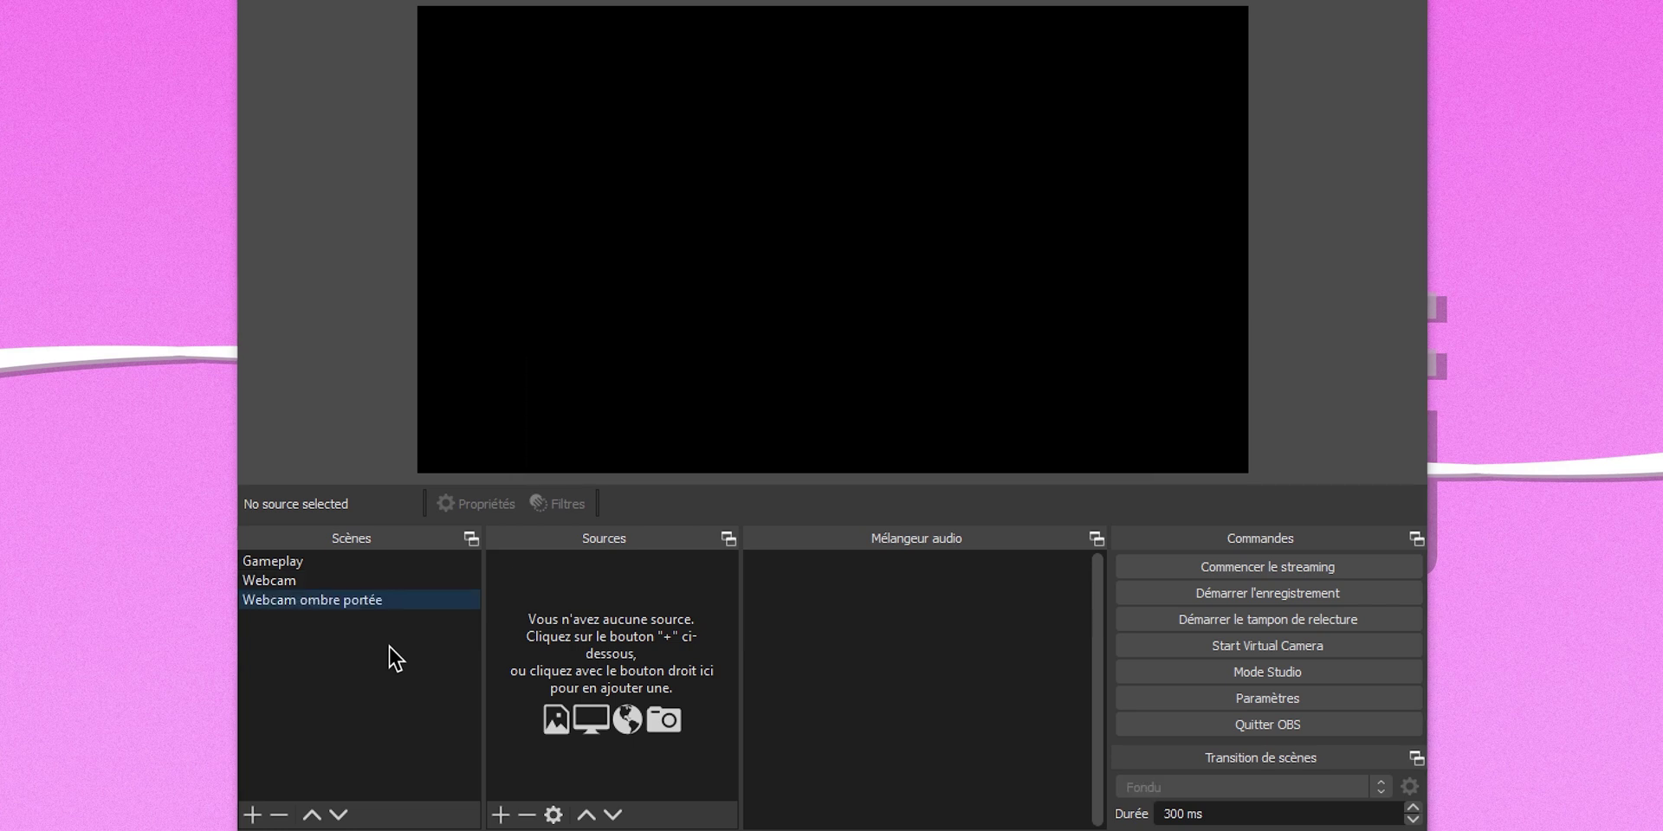
Add the webcam to Webcam ombre portée and give that scene an Incrustation par couleur filter with contrast, luminosity and gamma at -1,00
click(502, 815)
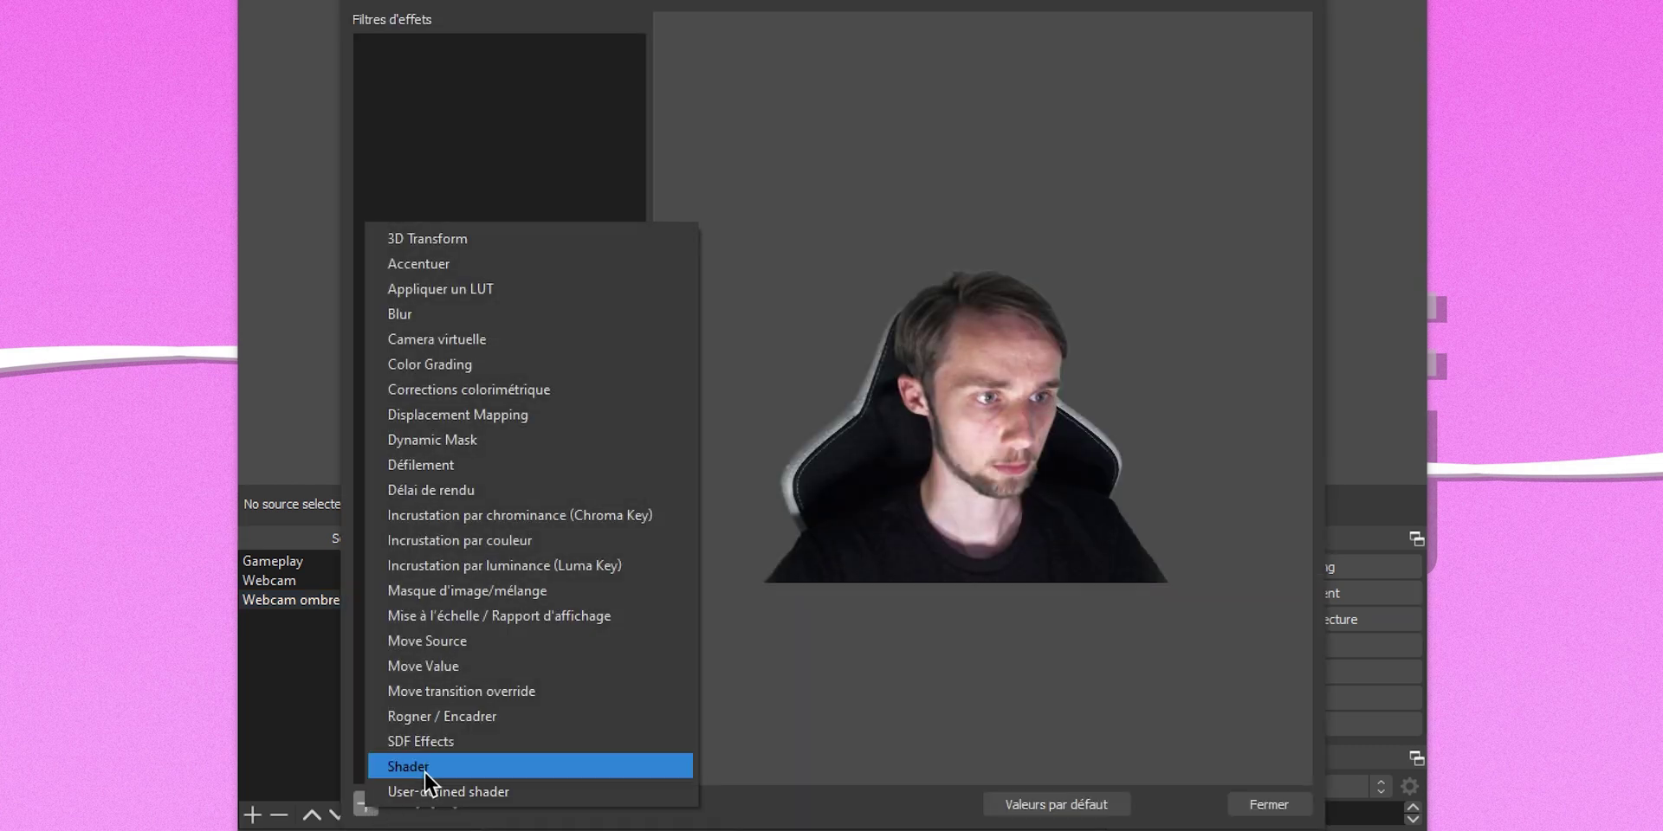
click(555, 540)
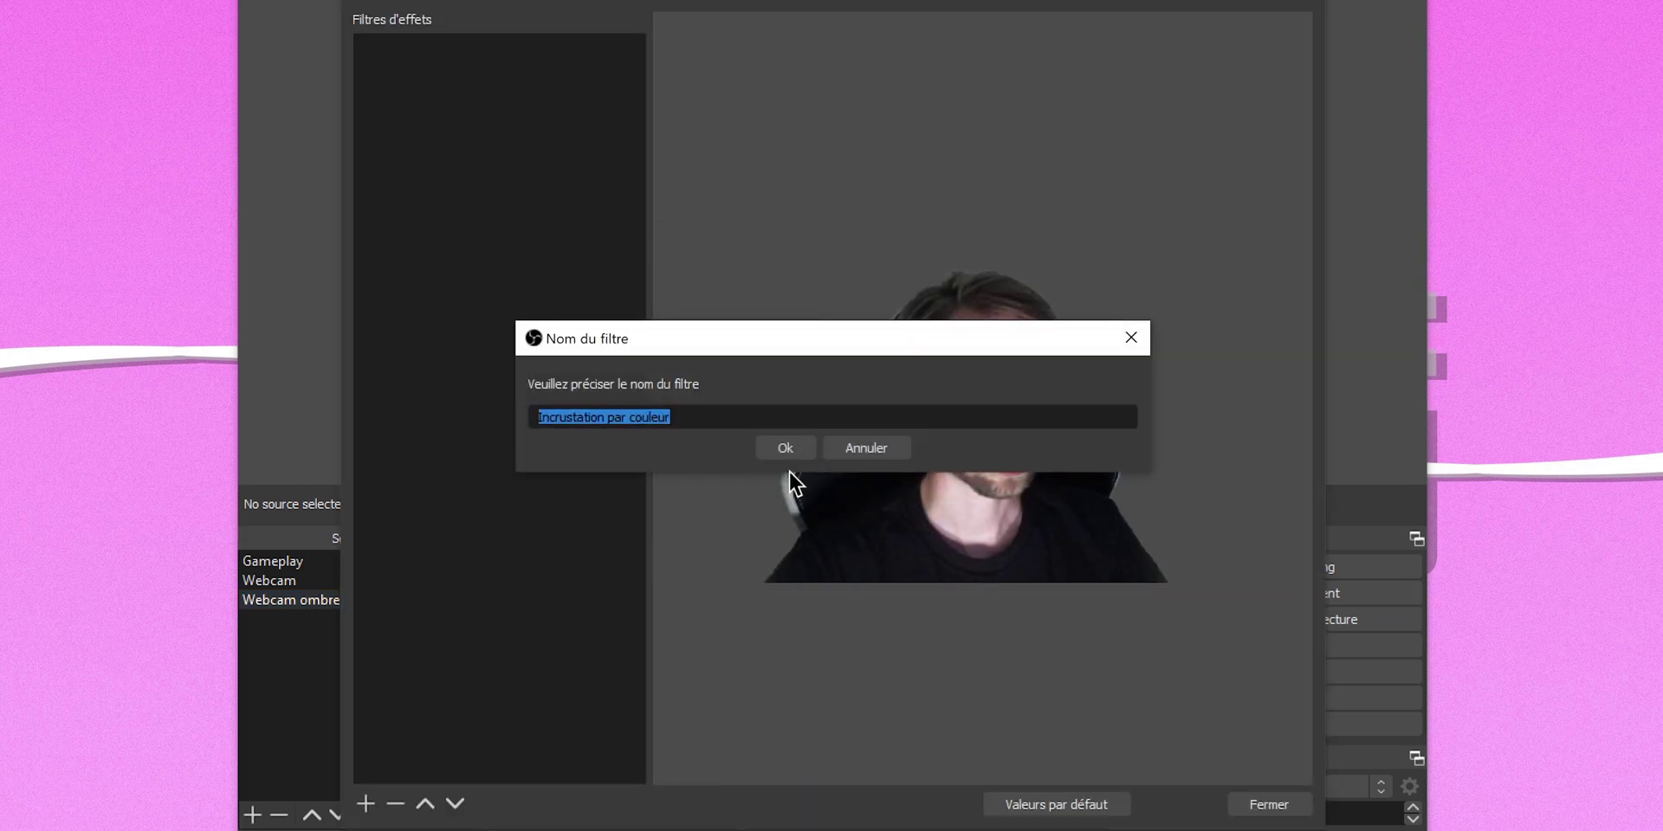
click(787, 452)
drag(1000, 650, 784, 651)
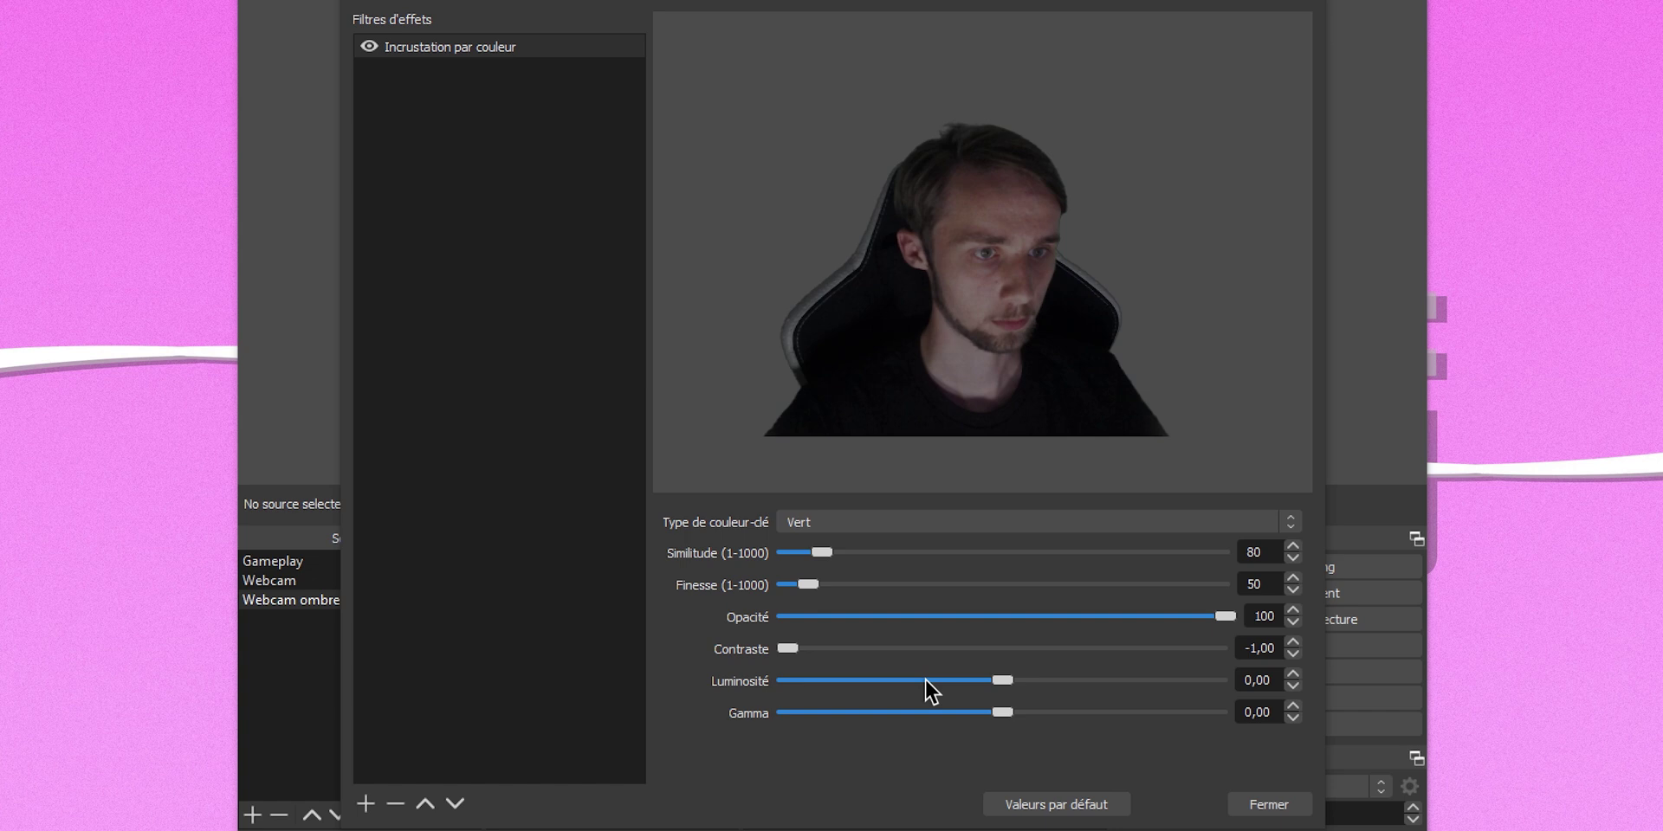
drag(1005, 690, 651, 688)
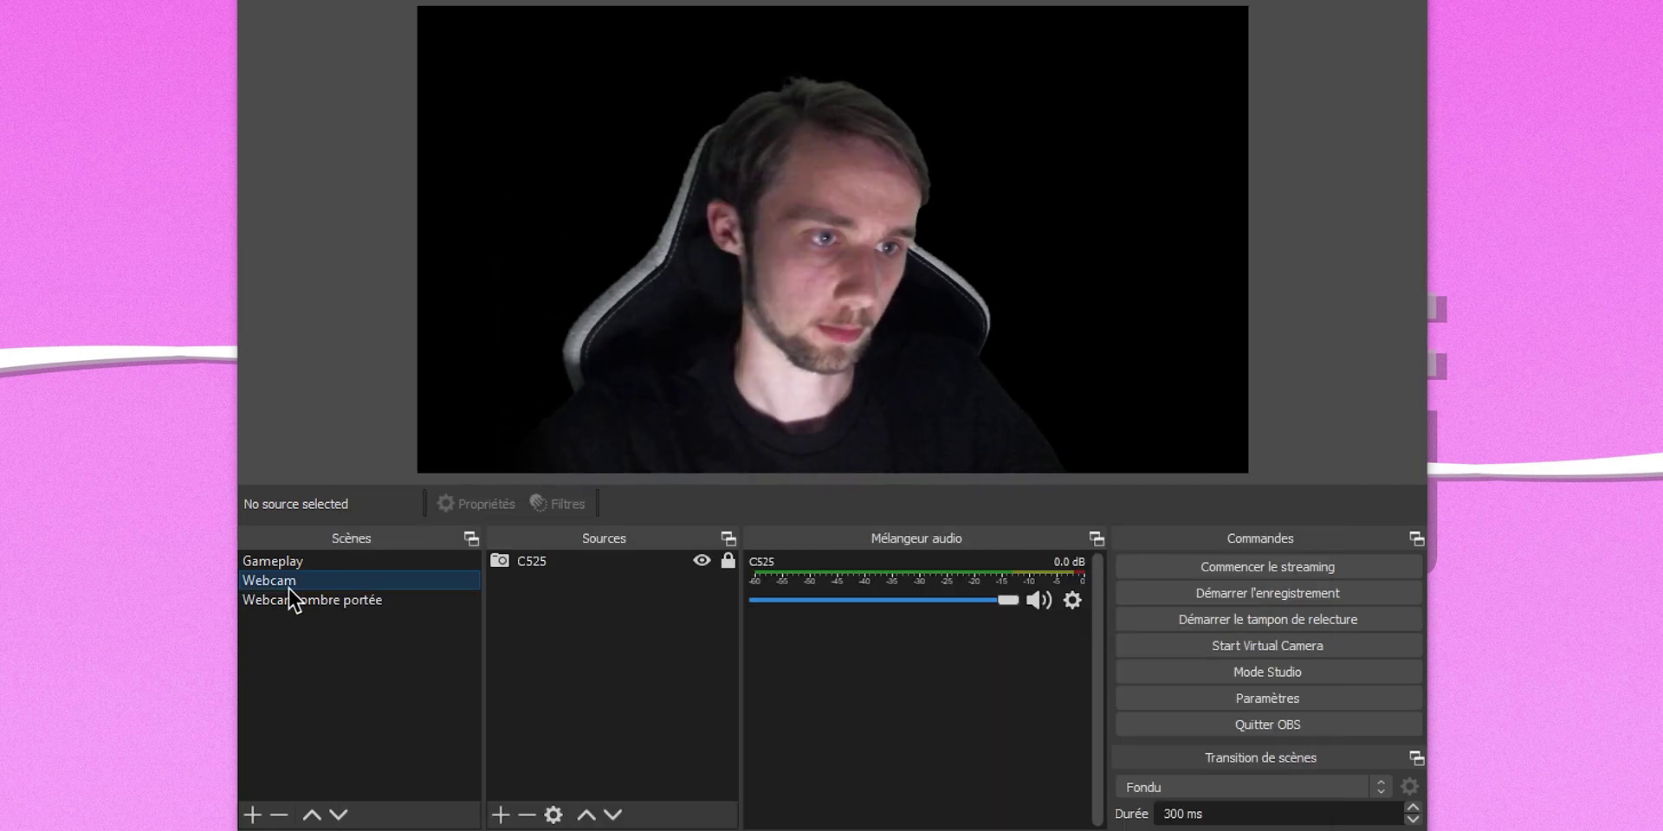
Add the existing Webcam ombre portée scene as a source in the Webcam scene
click(500, 815)
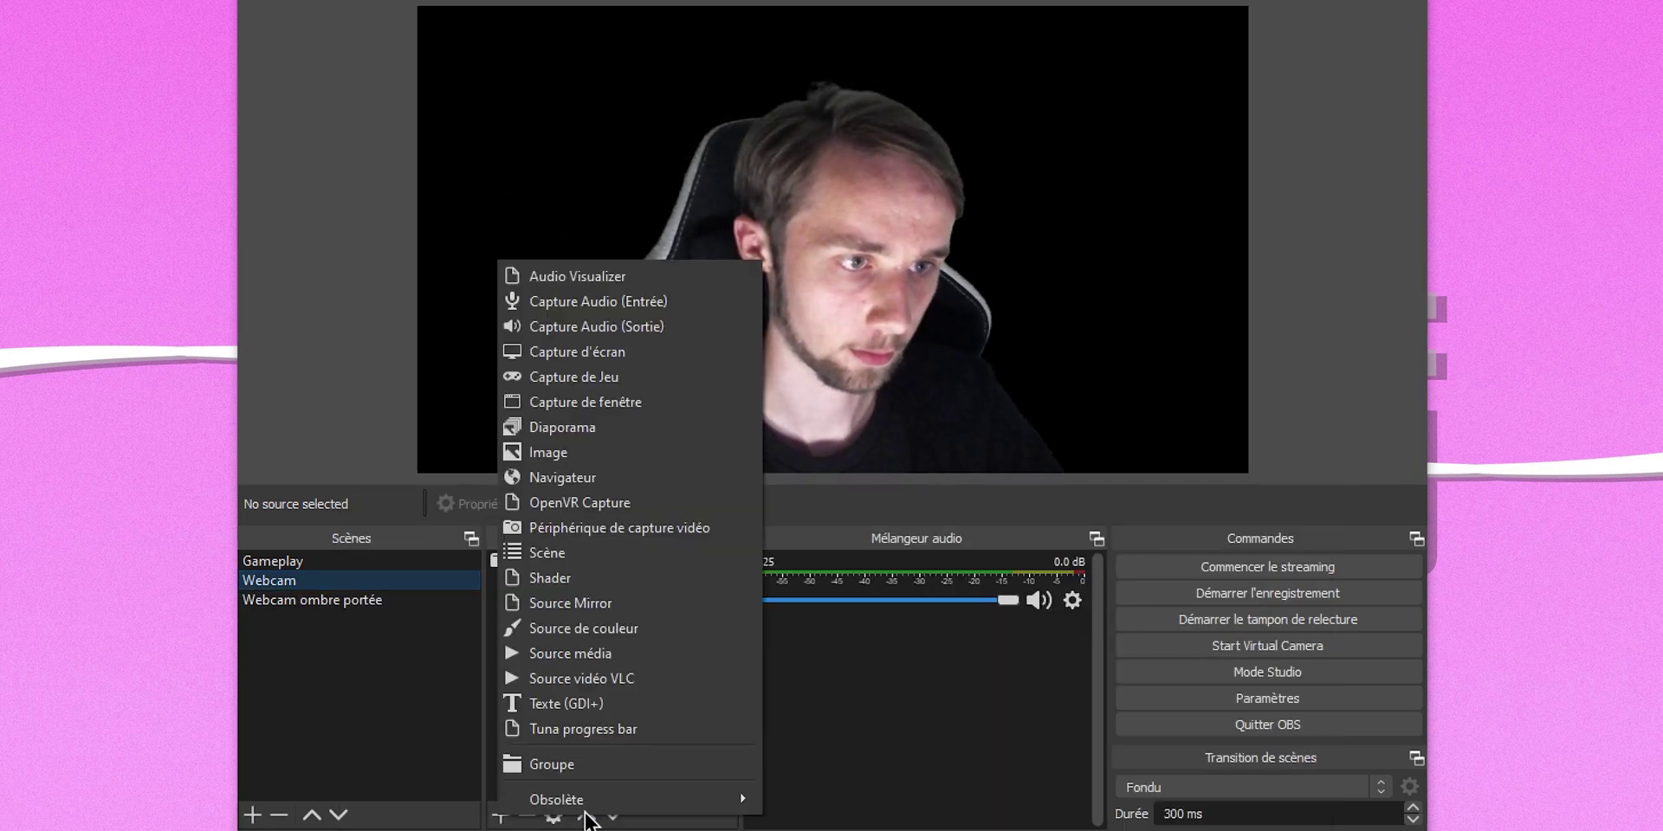
click(581, 559)
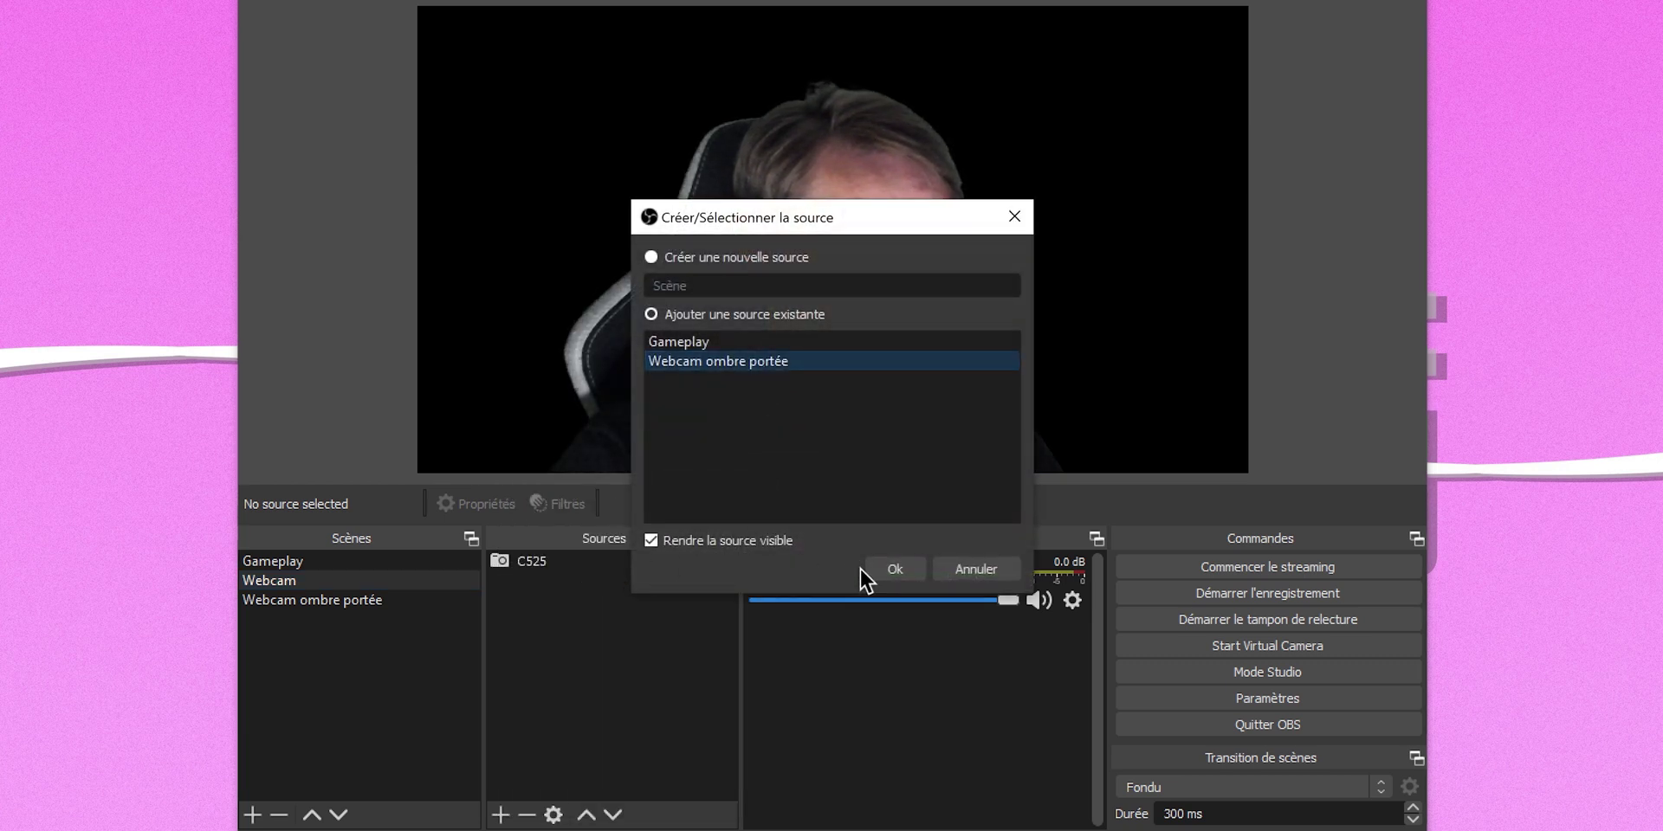
click(882, 570)
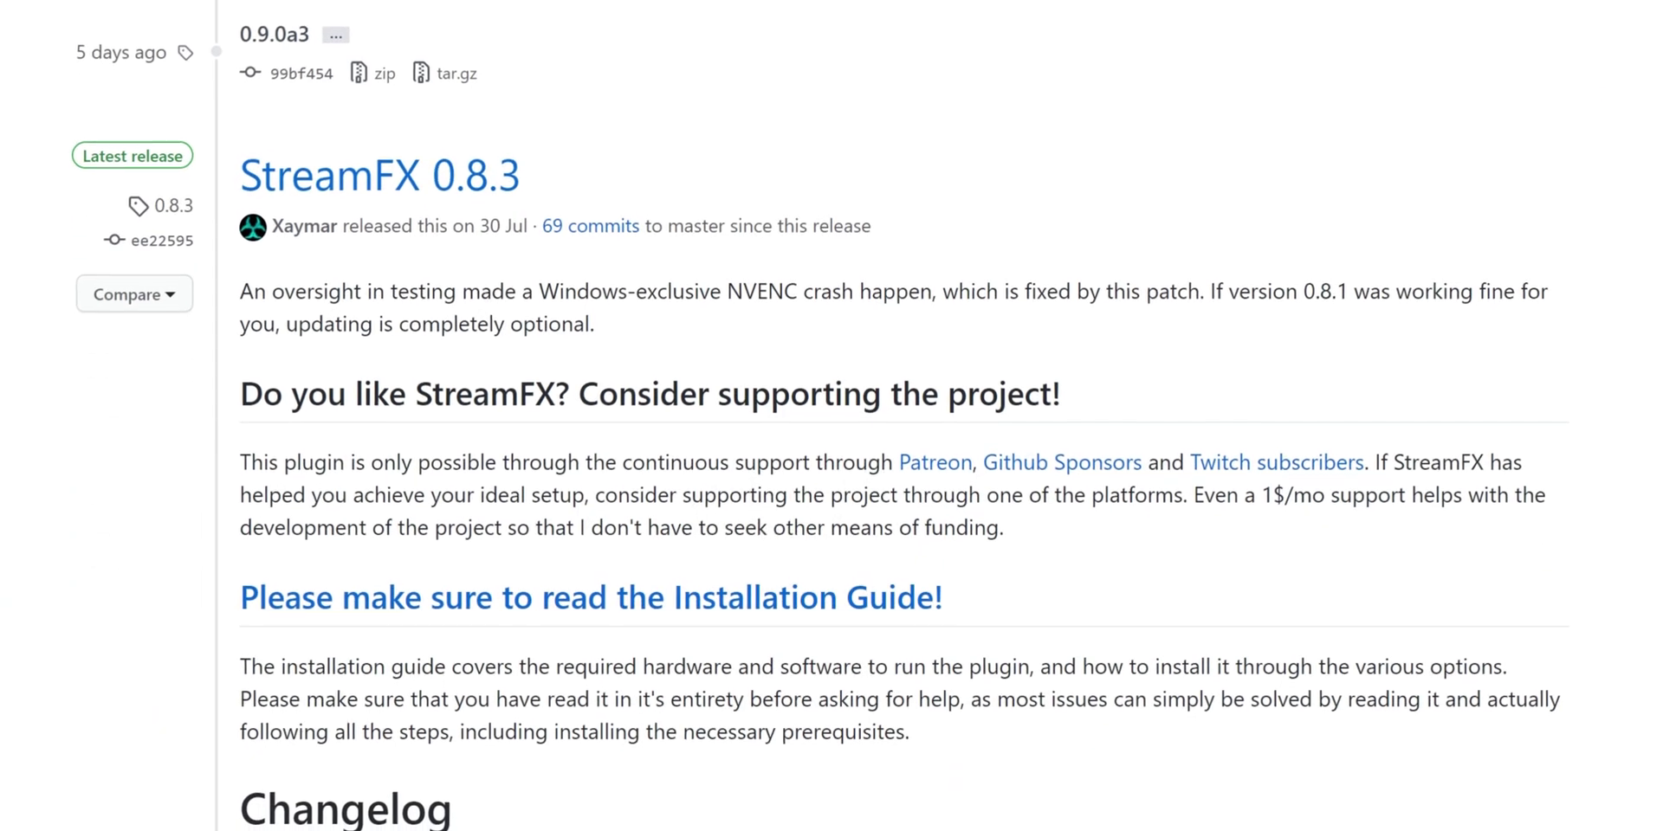
Check the StreamFX 0.8.3 release page, then add a Gaussian Blur filter of size 60,00 to the Webcam ombre portée scene
scroll(847, 589, down, 20)
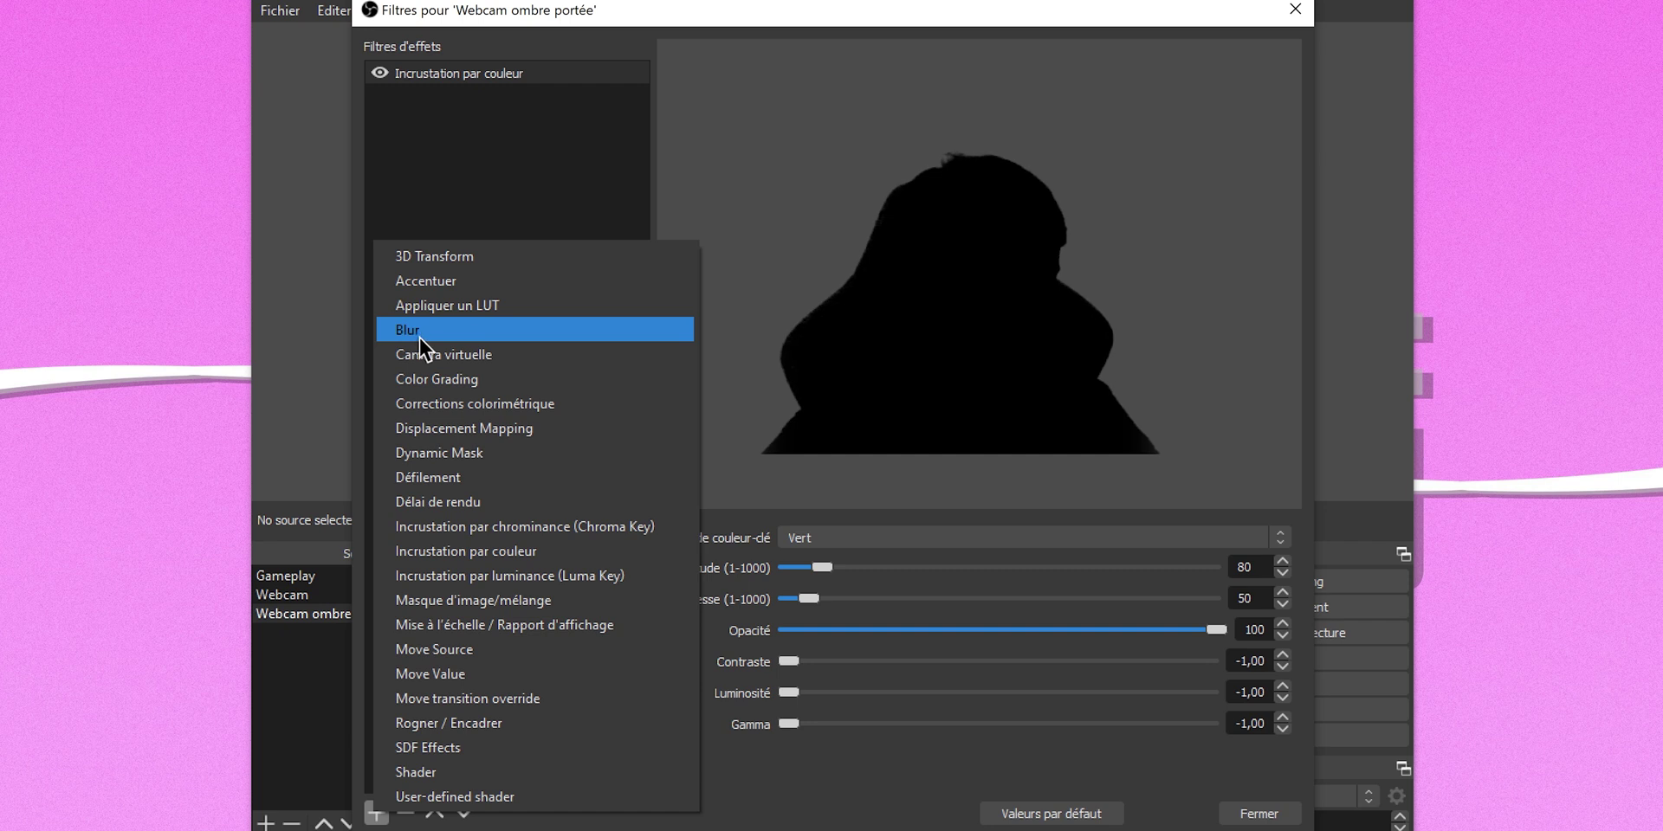
click(420, 338)
click(787, 468)
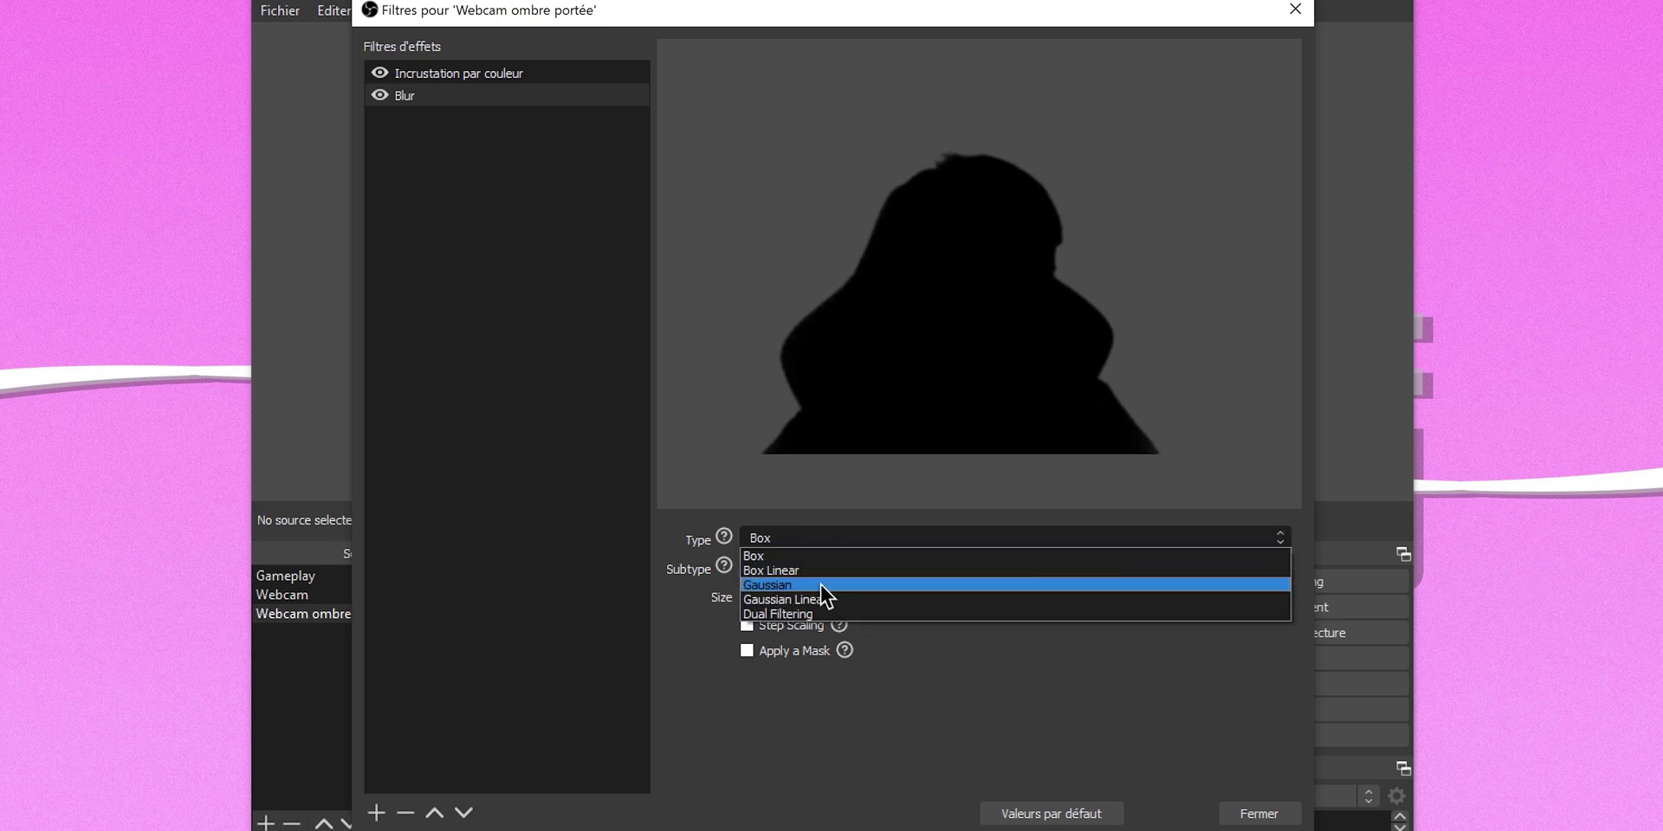
click(821, 587)
drag(874, 598, 1004, 596)
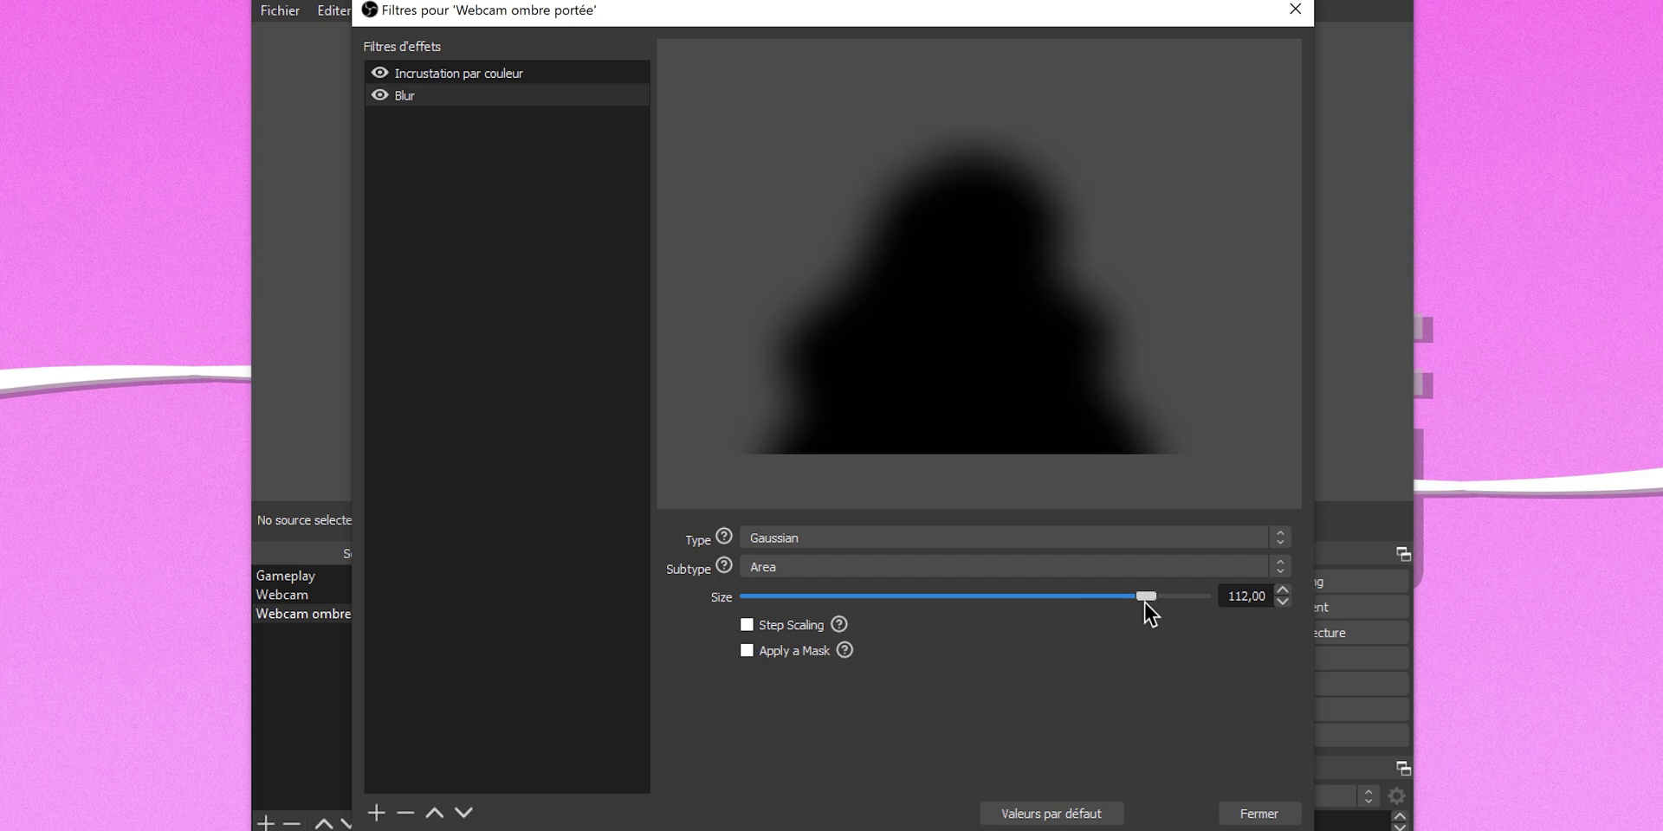
drag(814, 598, 960, 596)
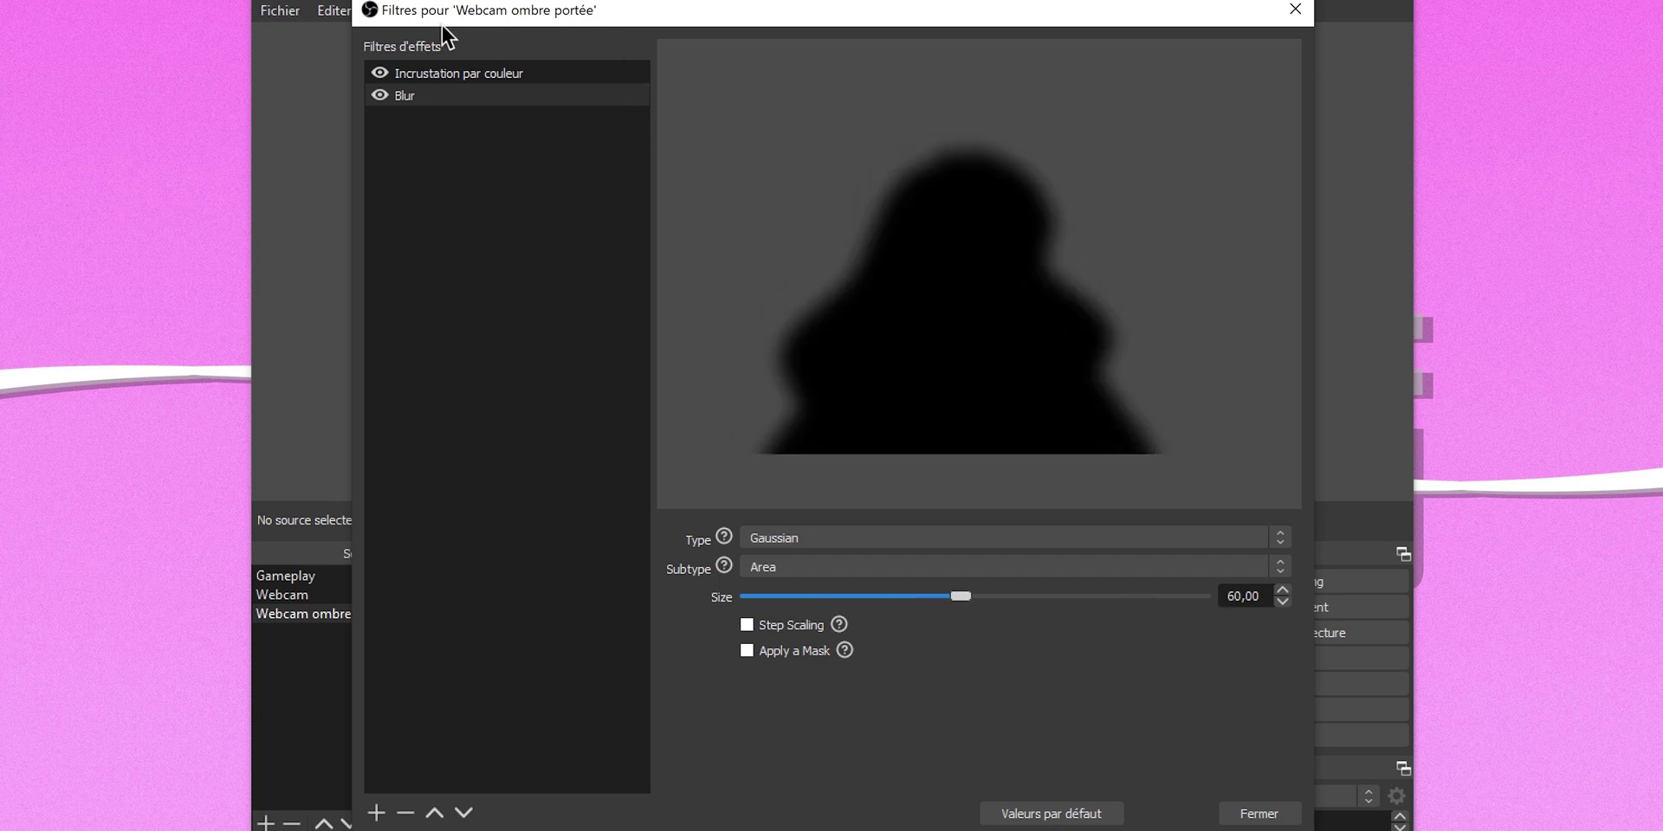
Add a Corrections colorimétrique filter to Webcam ombre portée and lower its opacity to soften the shadow
click(375, 813)
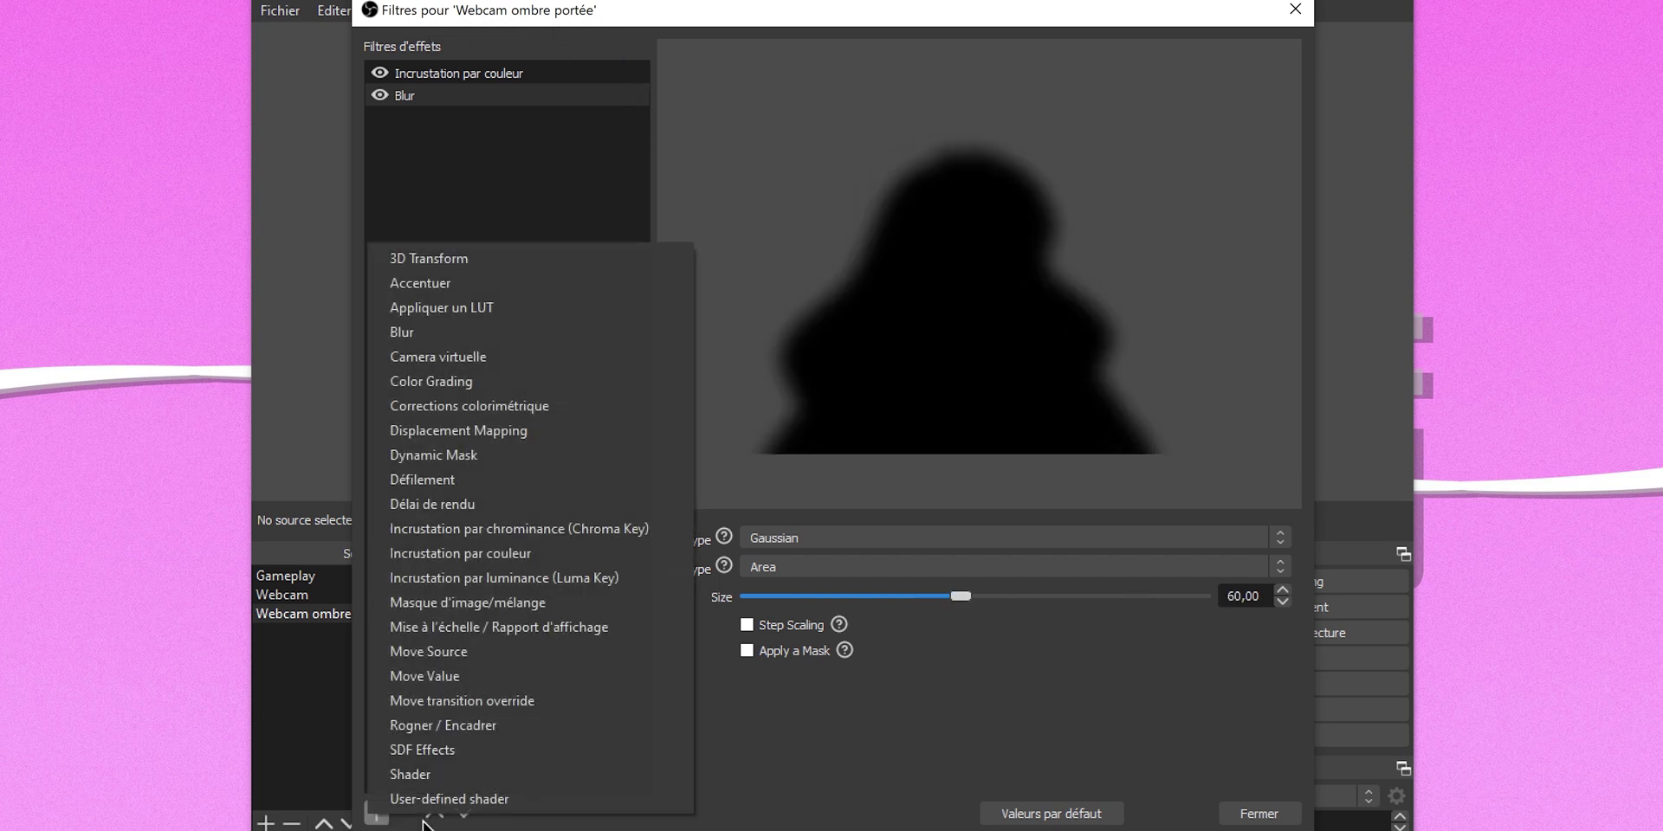
click(501, 407)
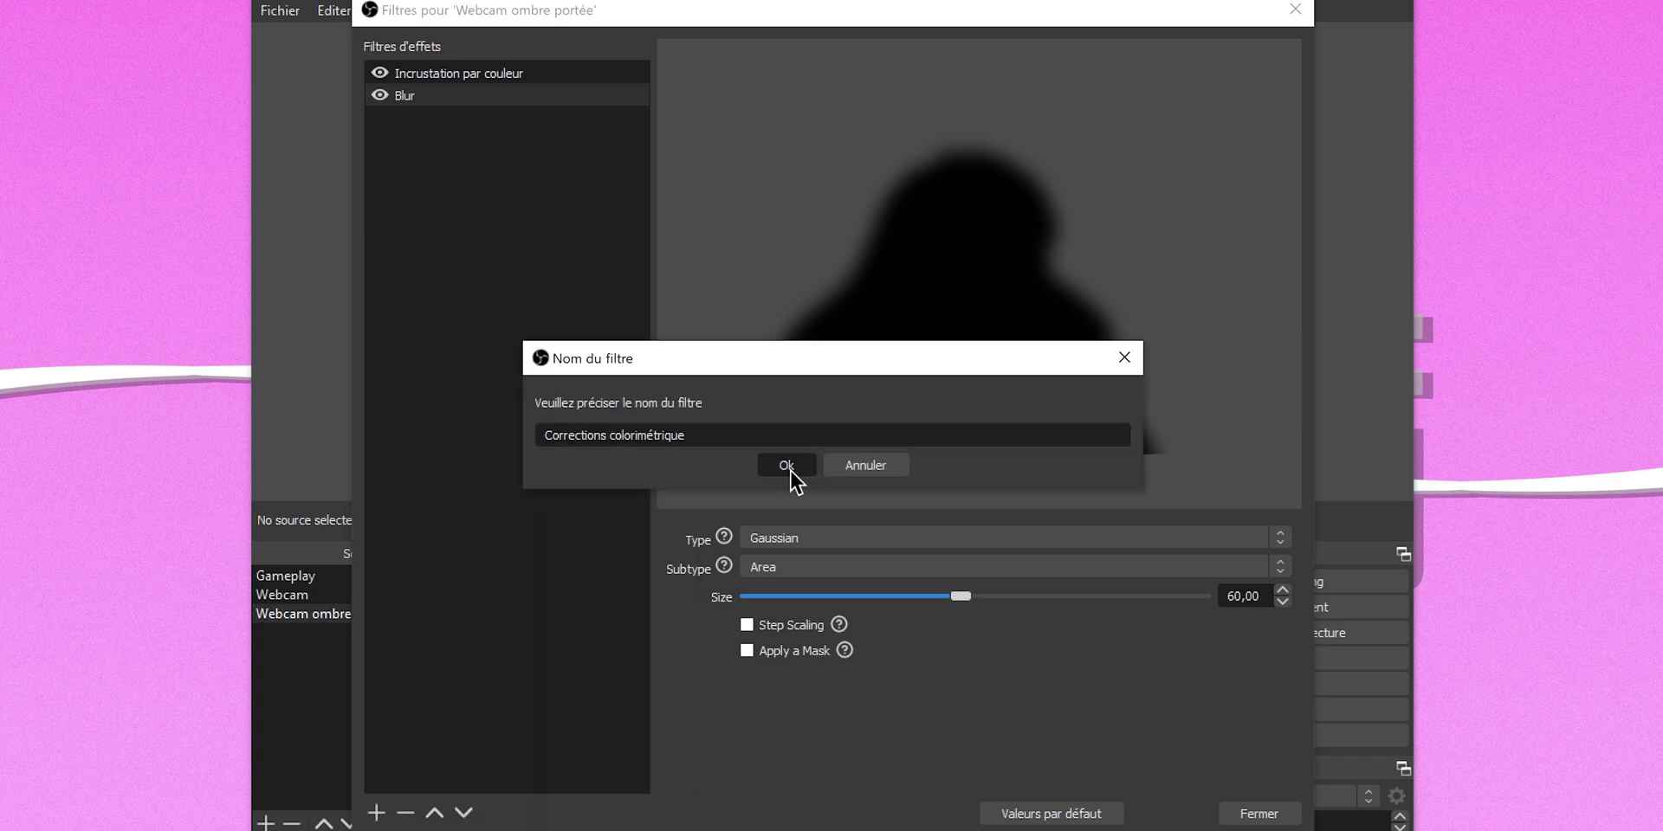
click(788, 471)
drag(1185, 696, 984, 684)
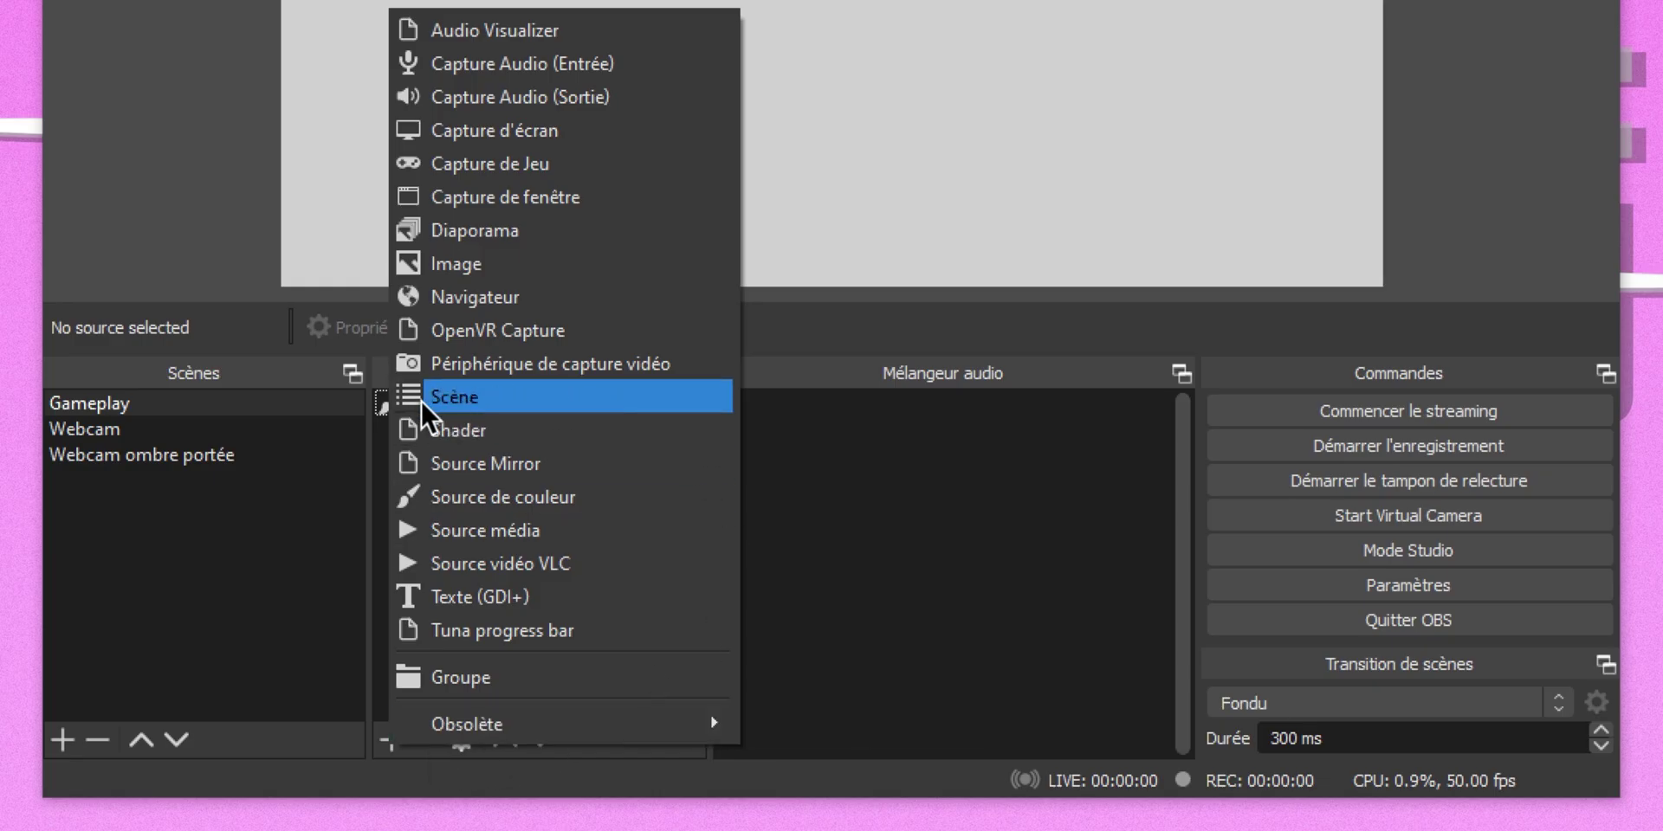
Add the existing Webcam scene as a source in Gameplay, and resize and reposition it on the canvas
click(478, 398)
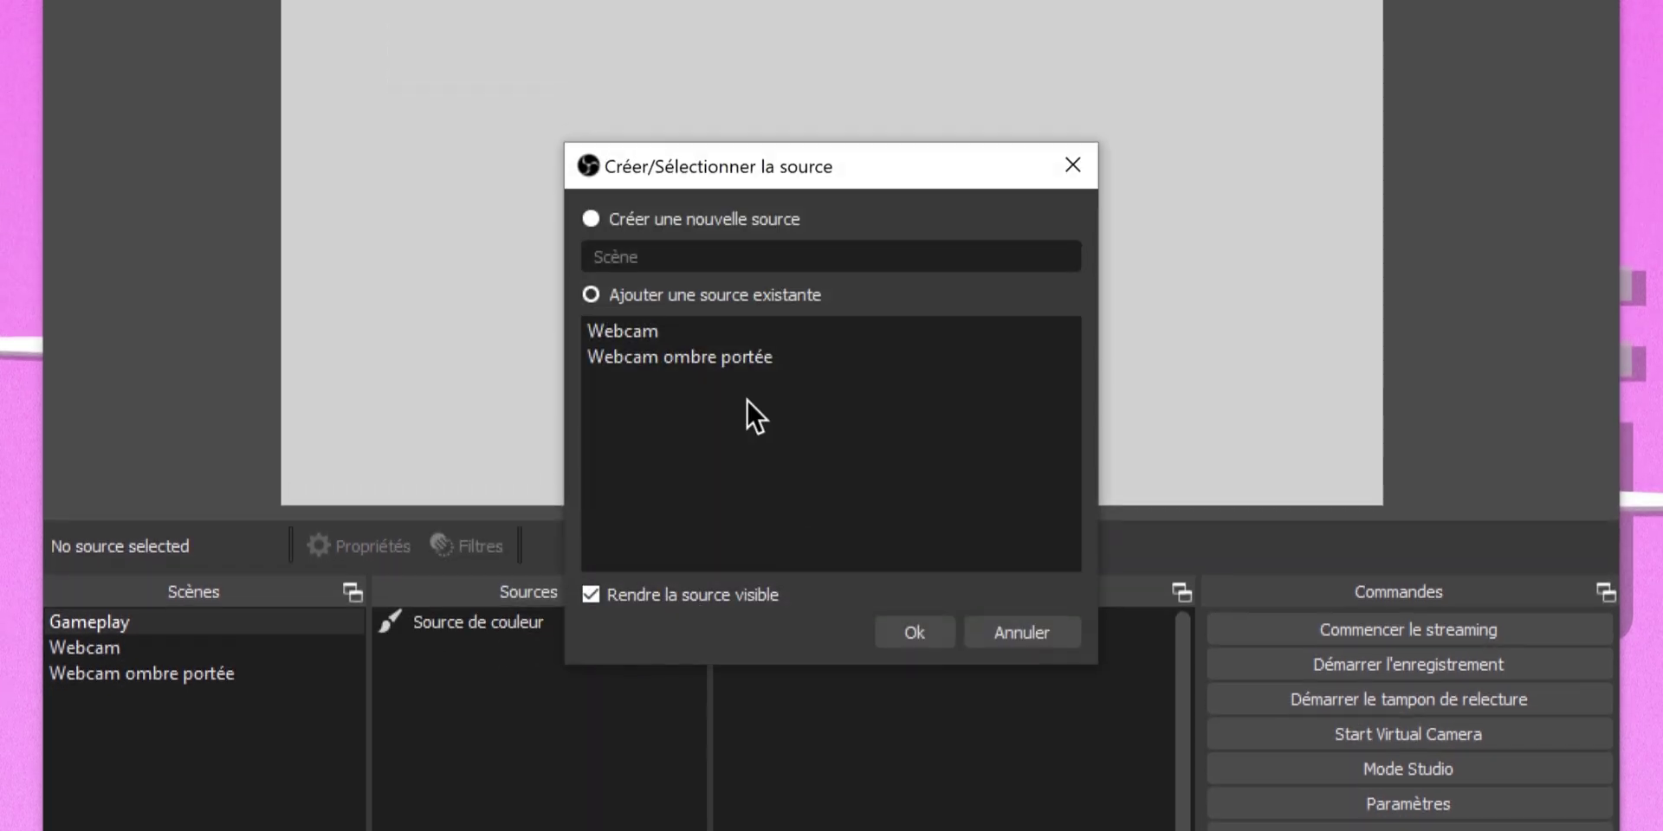
click(681, 288)
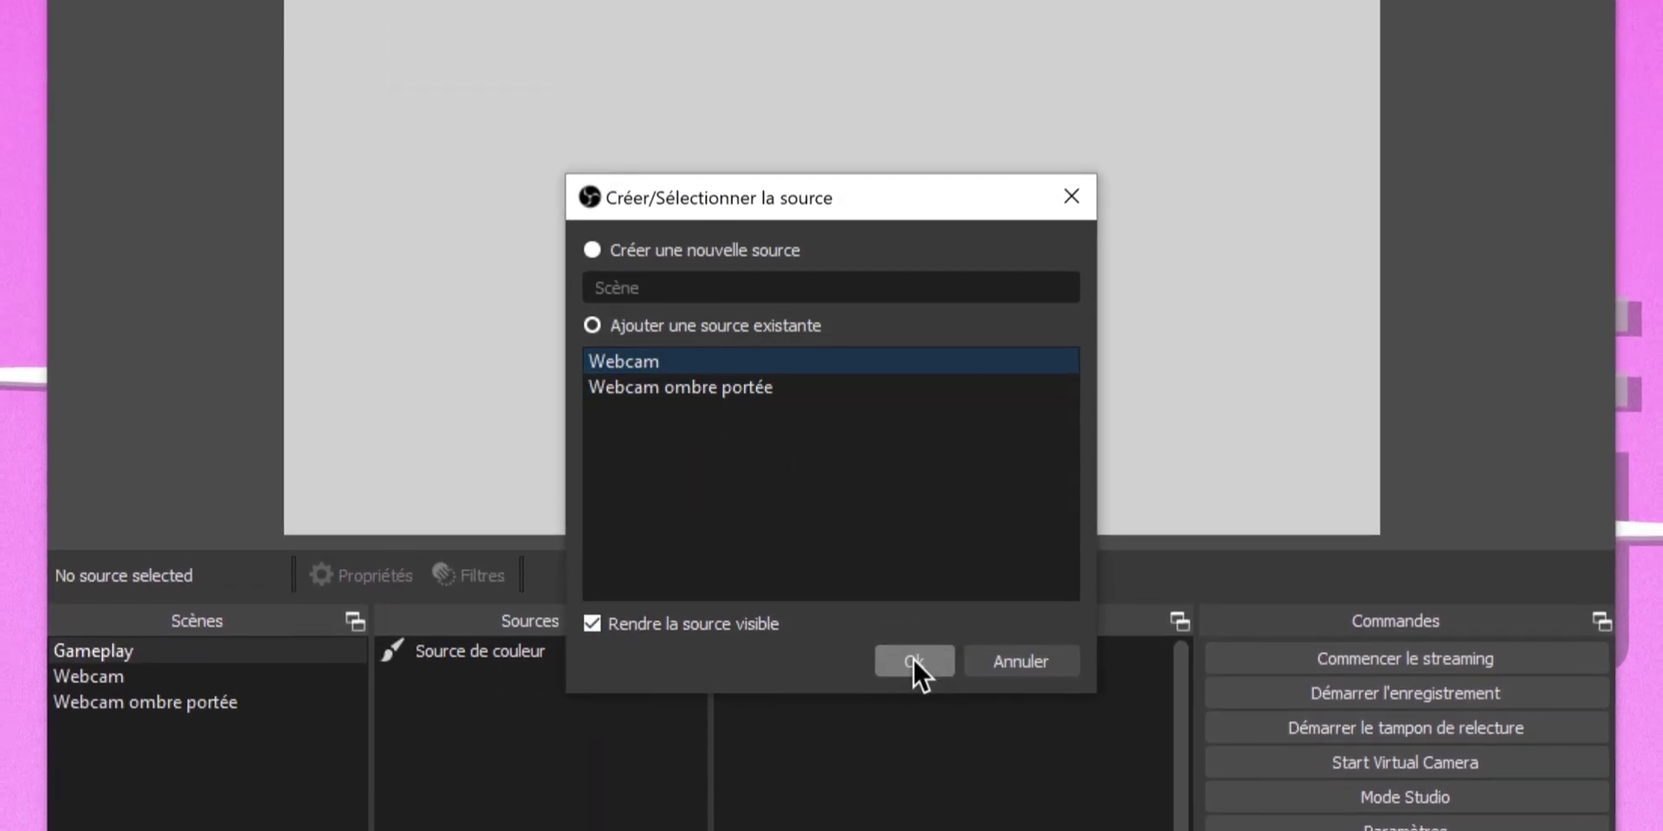
click(914, 644)
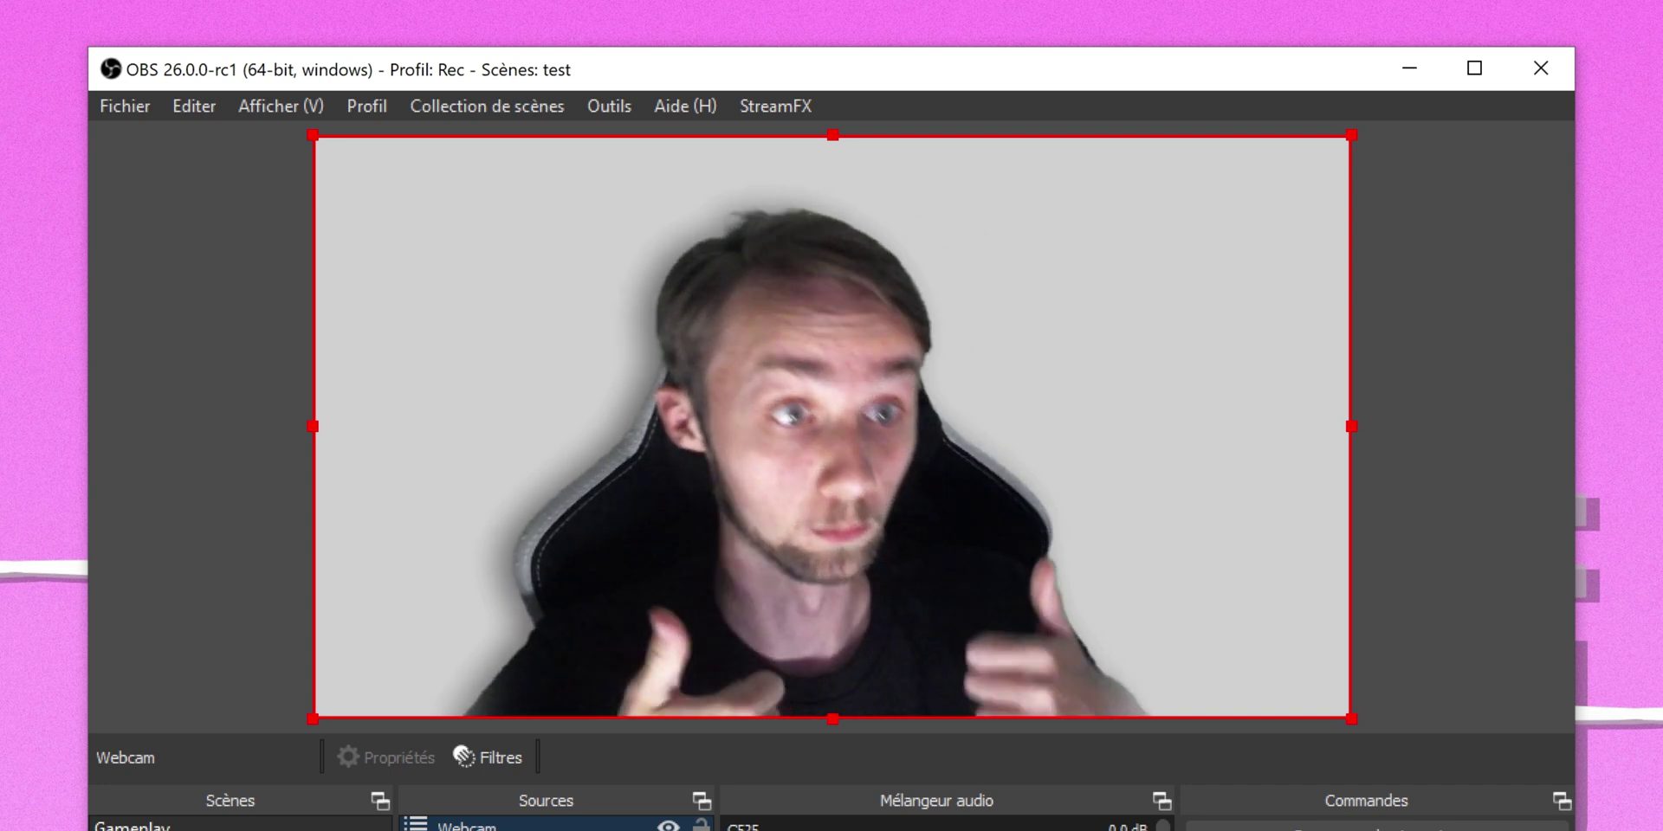
drag(1351, 136, 1659, 9)
mouse_move(1117, 322)
mouse_down()
mouse_move(1013, 482)
mouse_move(891, 586)
mouse_move(642, 563)
mouse_move(480, 401)
mouse_move(475, 304)
mouse_up()
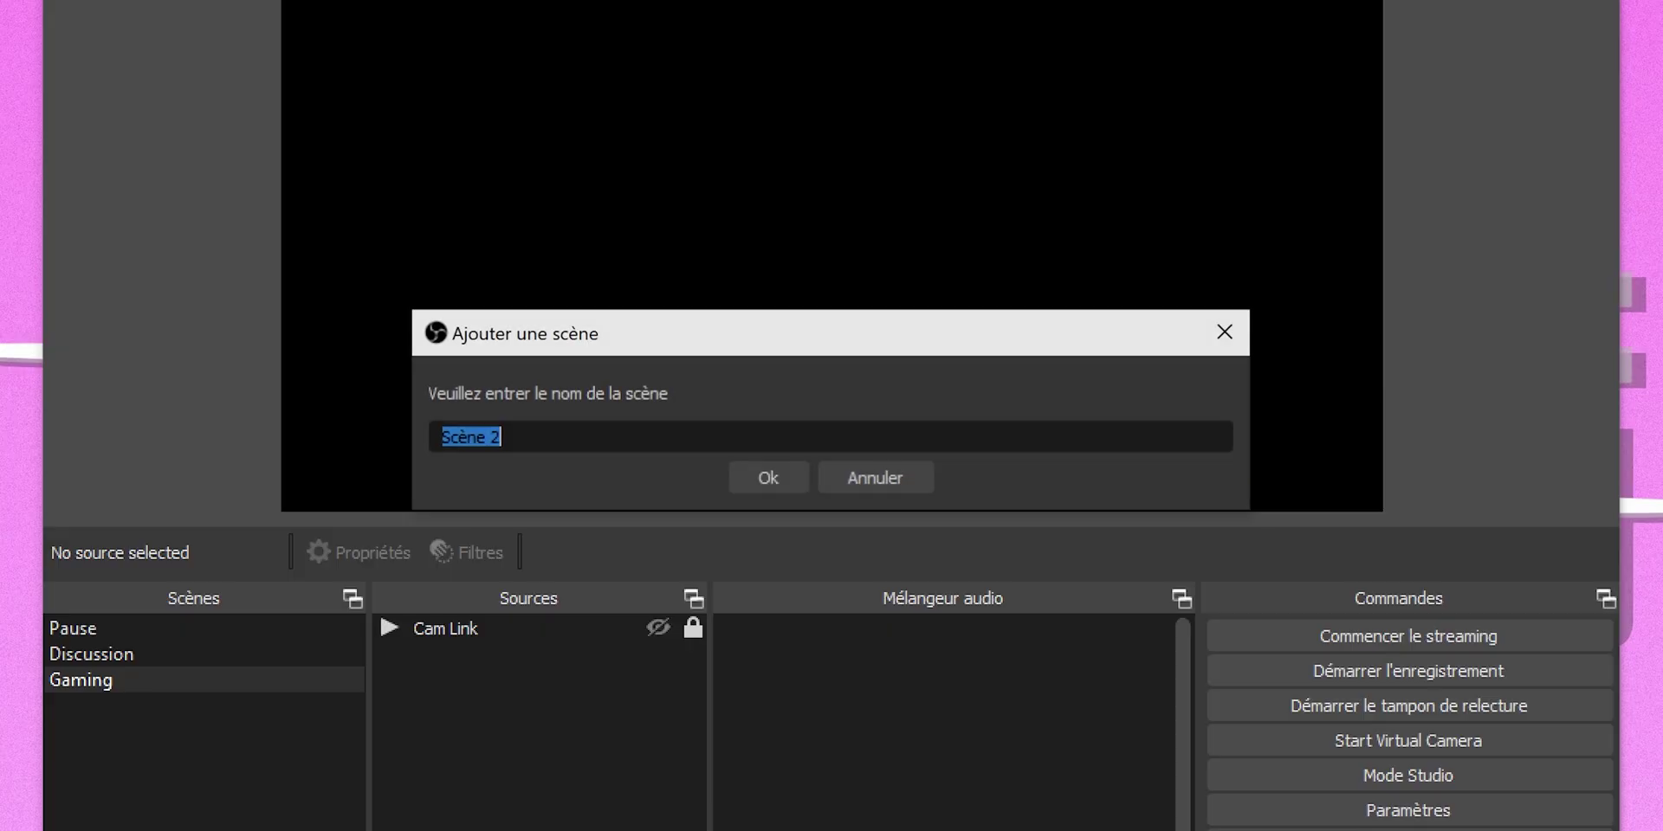
Create a new scene named Webcam sans fond vert
text(W)
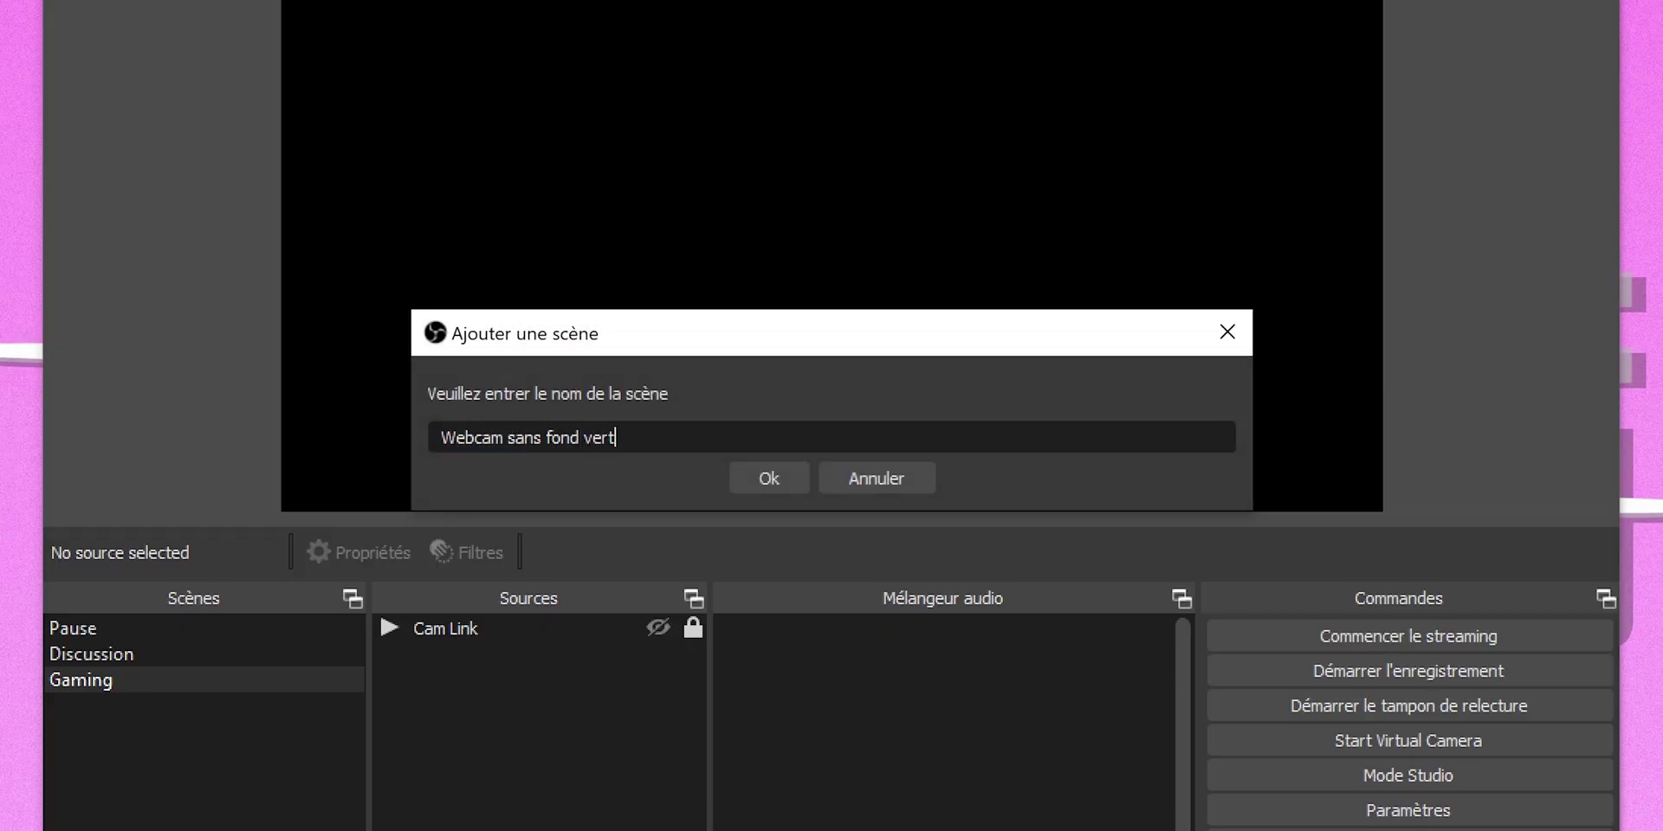
text(ebcam sans fond vert)
key(Return)
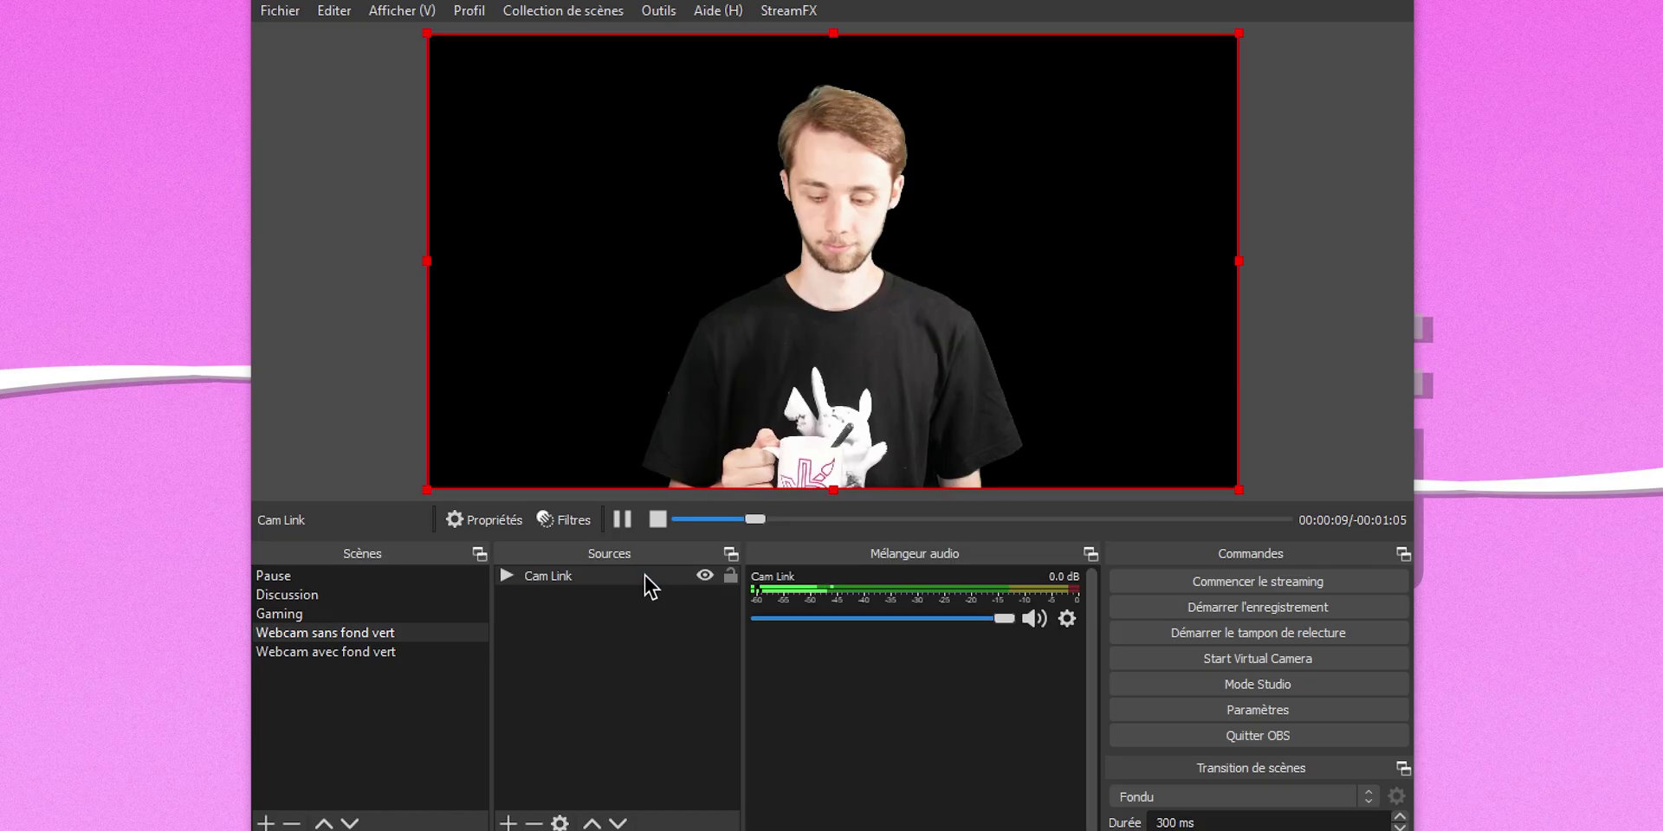
Disable the Chroma Key and Masque d'image/mélange filters on Cam Link in the Webcam sans fond vert scene
right_click(594, 632)
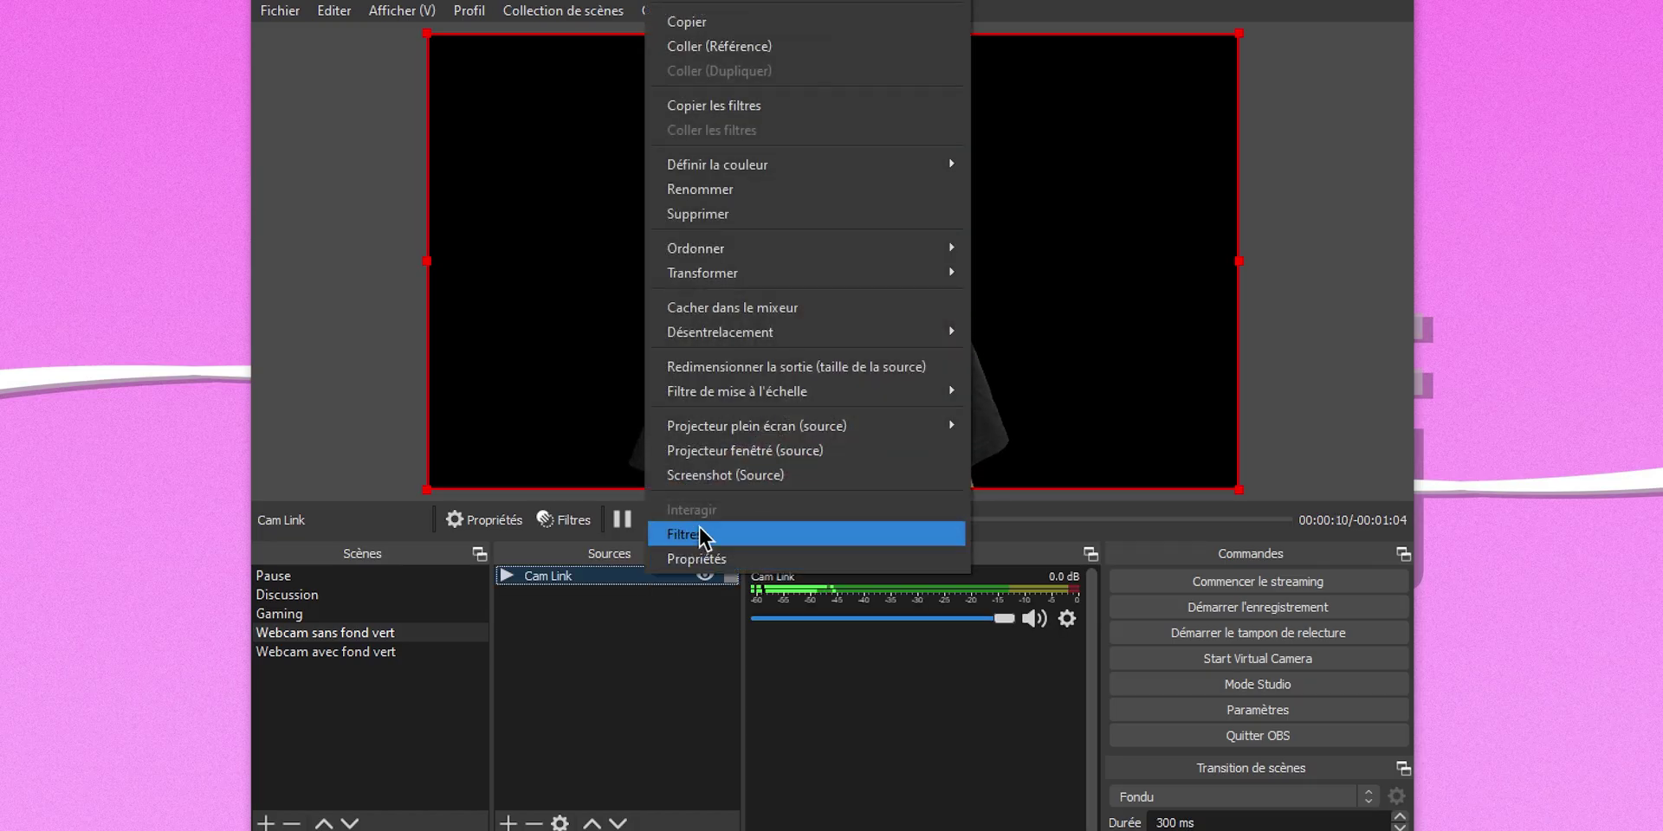
click(658, 589)
click(379, 475)
click(379, 497)
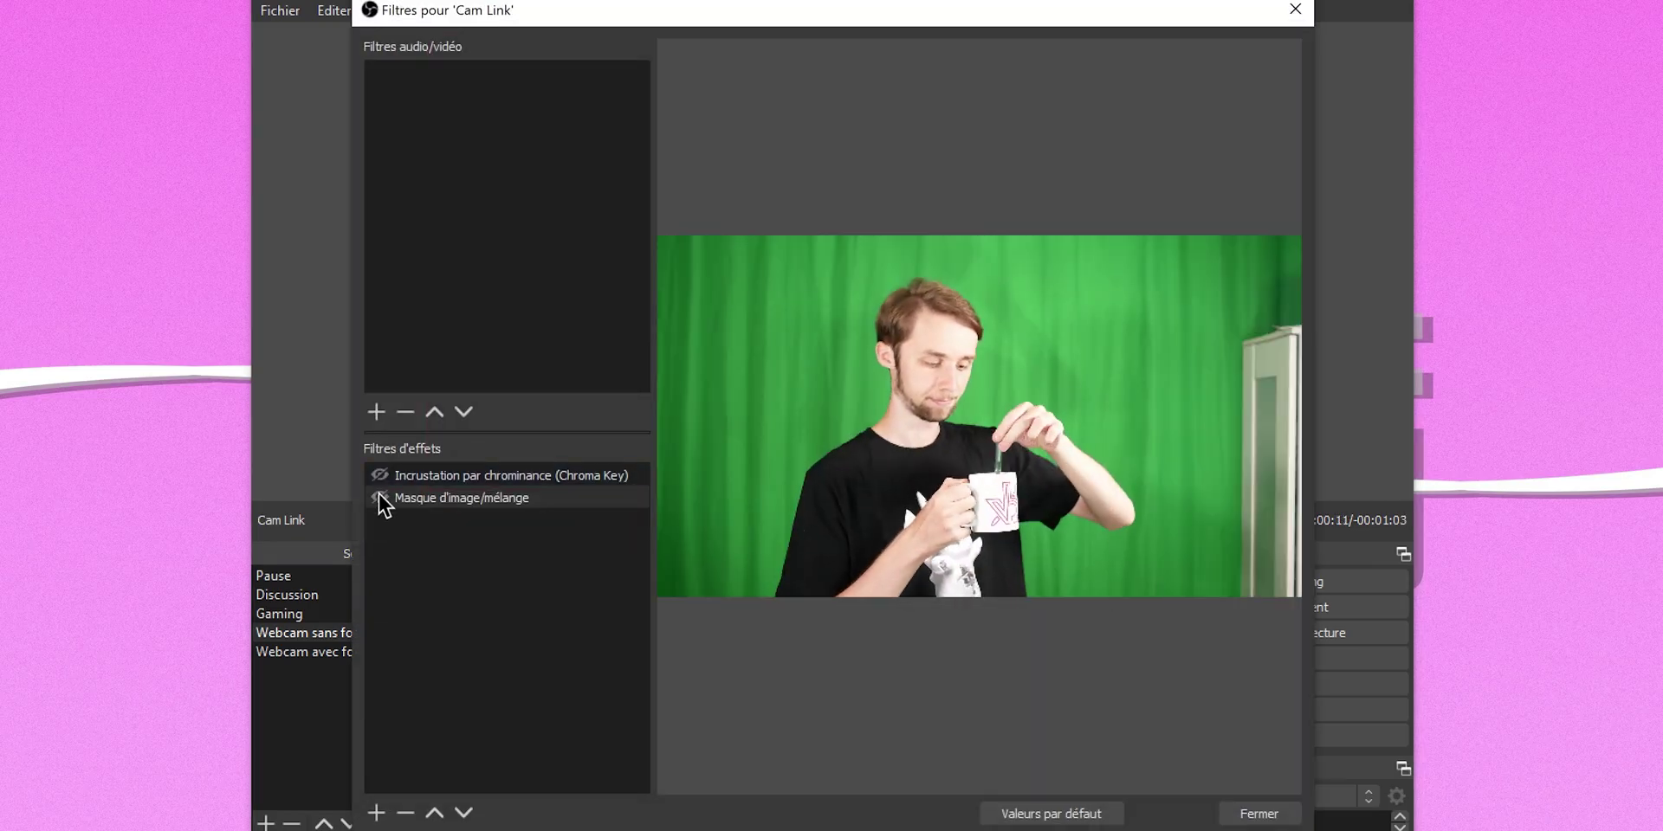
click(1257, 814)
click(610, 649)
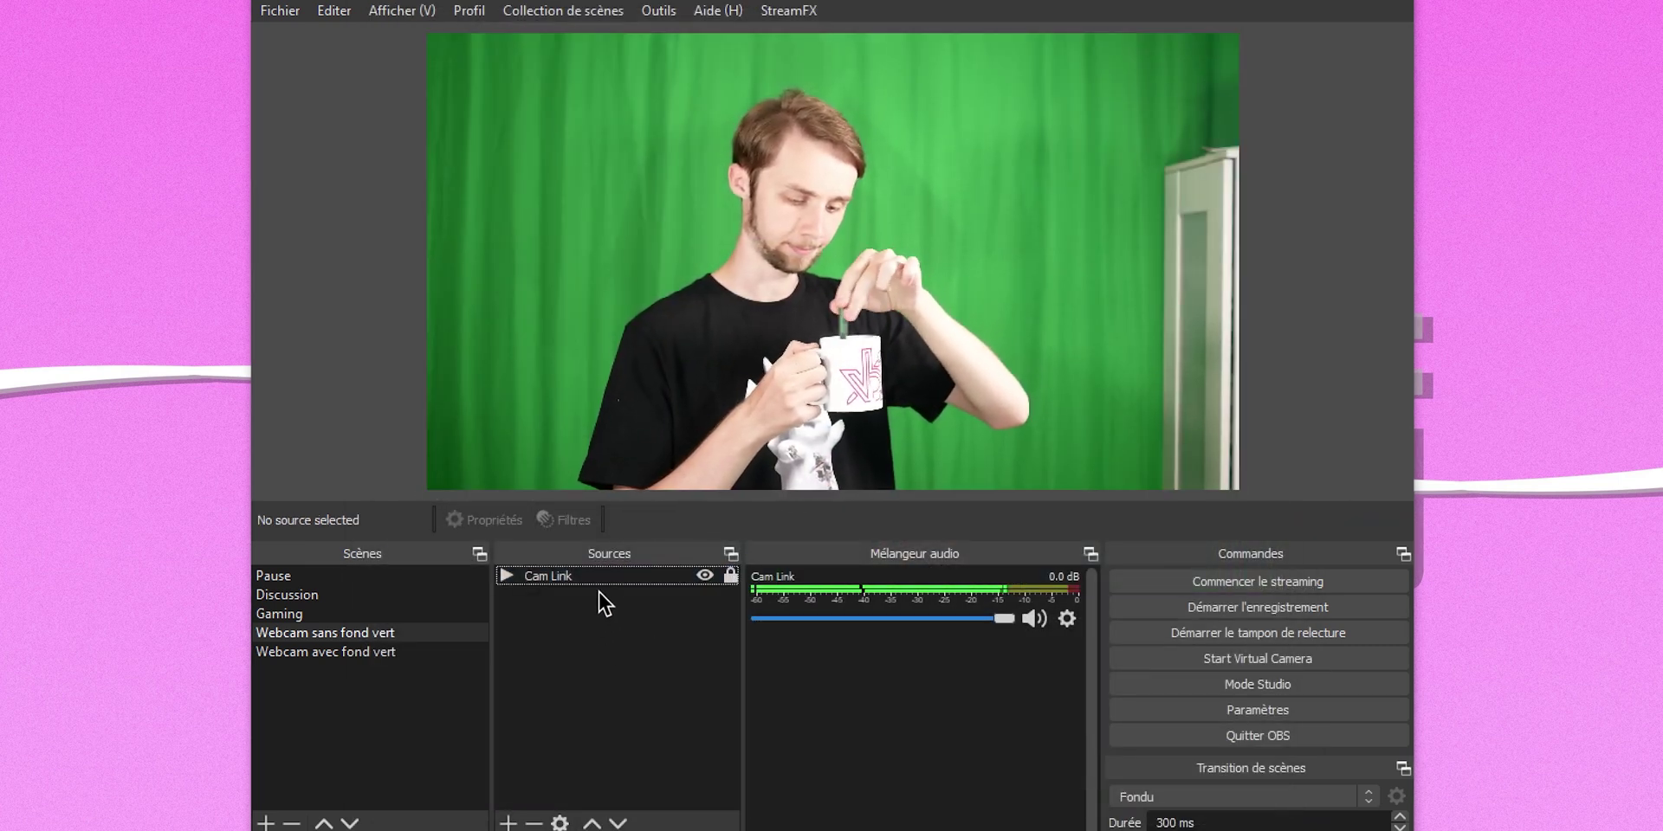
Add a Chroma Key filter to the whole Webcam avec fond vert scene and adjust its similarity and smoothness
click(308, 652)
right_click(315, 654)
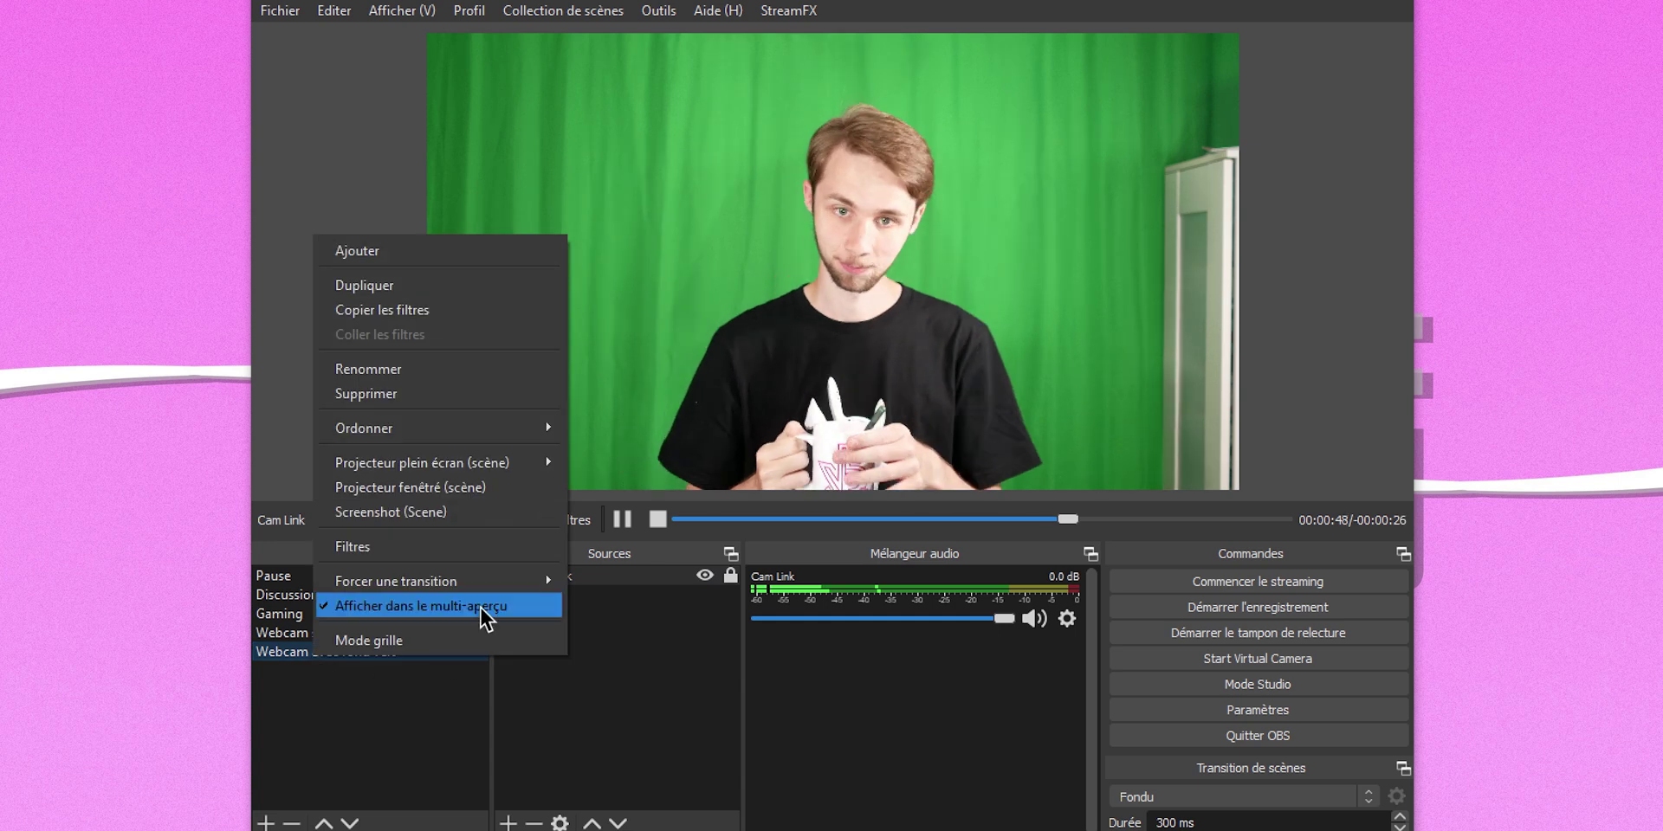
click(482, 554)
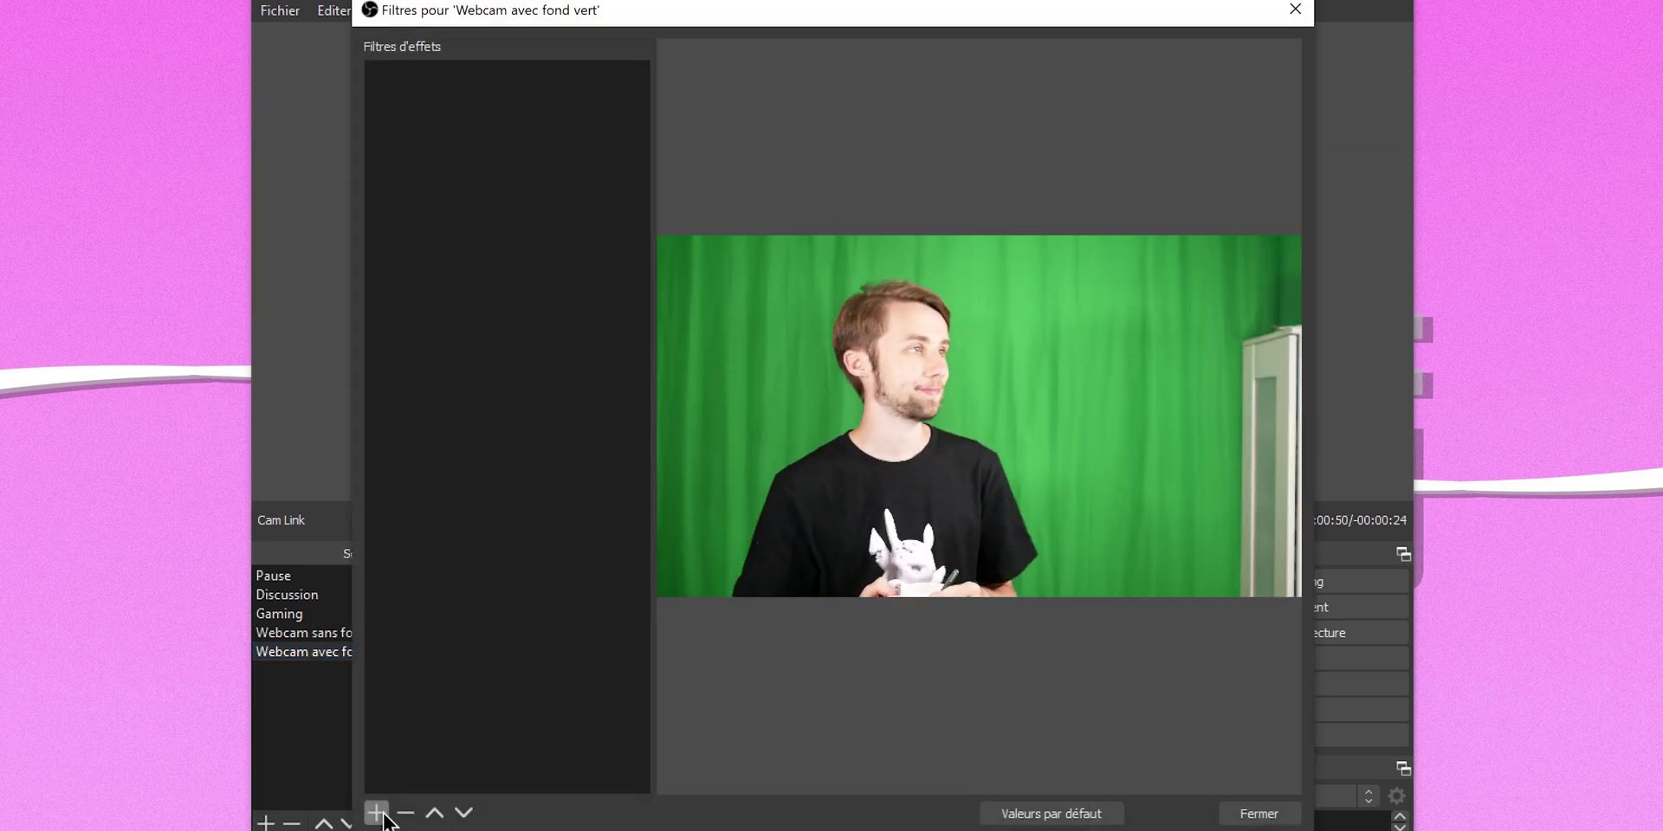
click(375, 813)
click(660, 544)
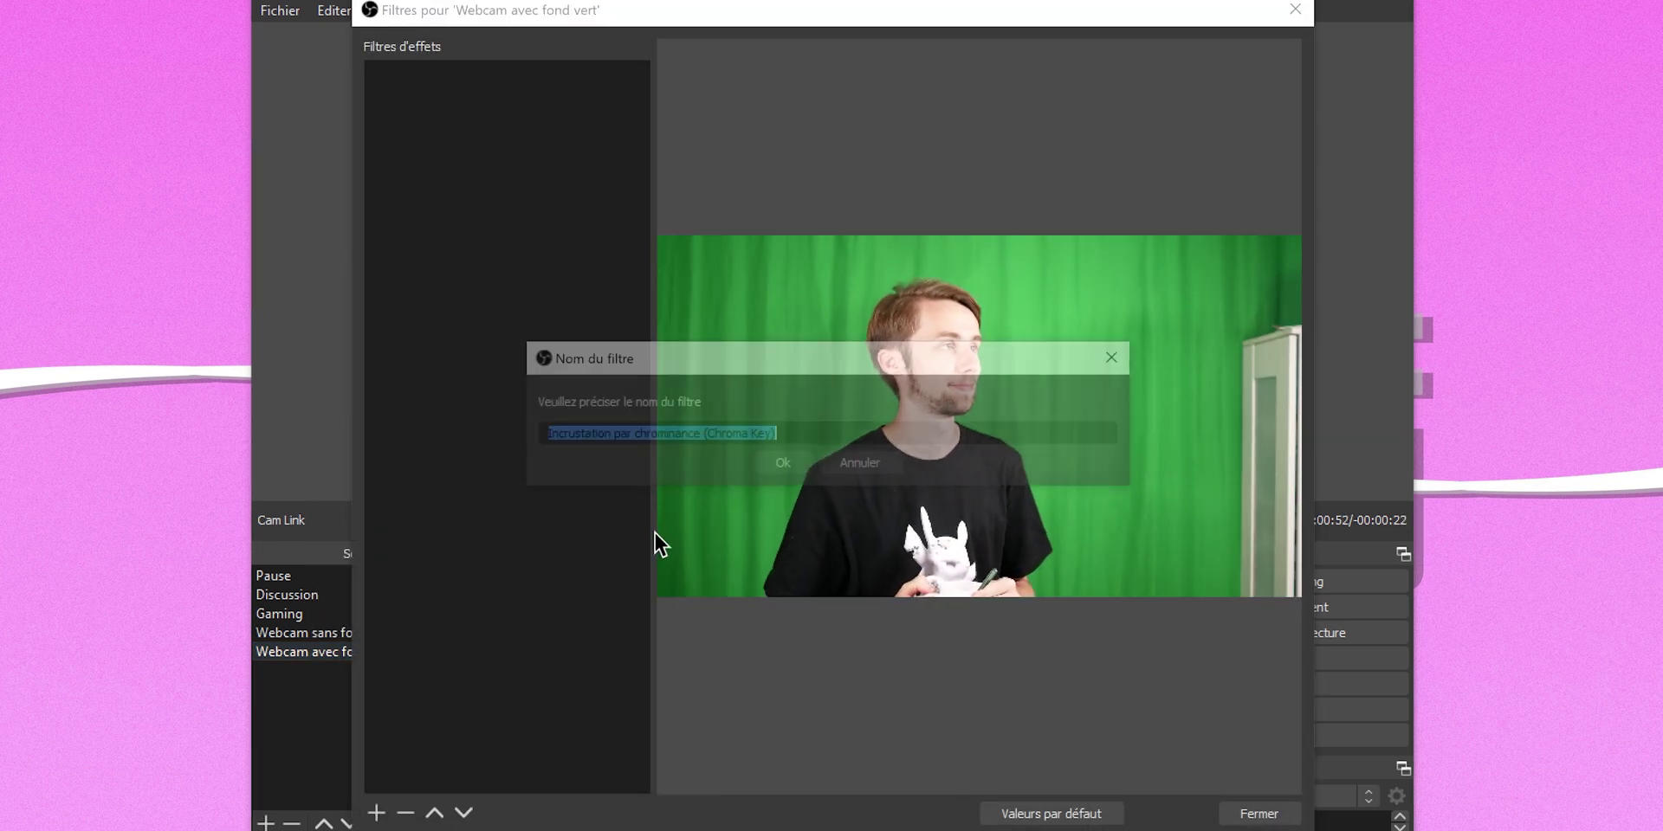
click(785, 463)
drag(1059, 570, 1025, 573)
click(1009, 600)
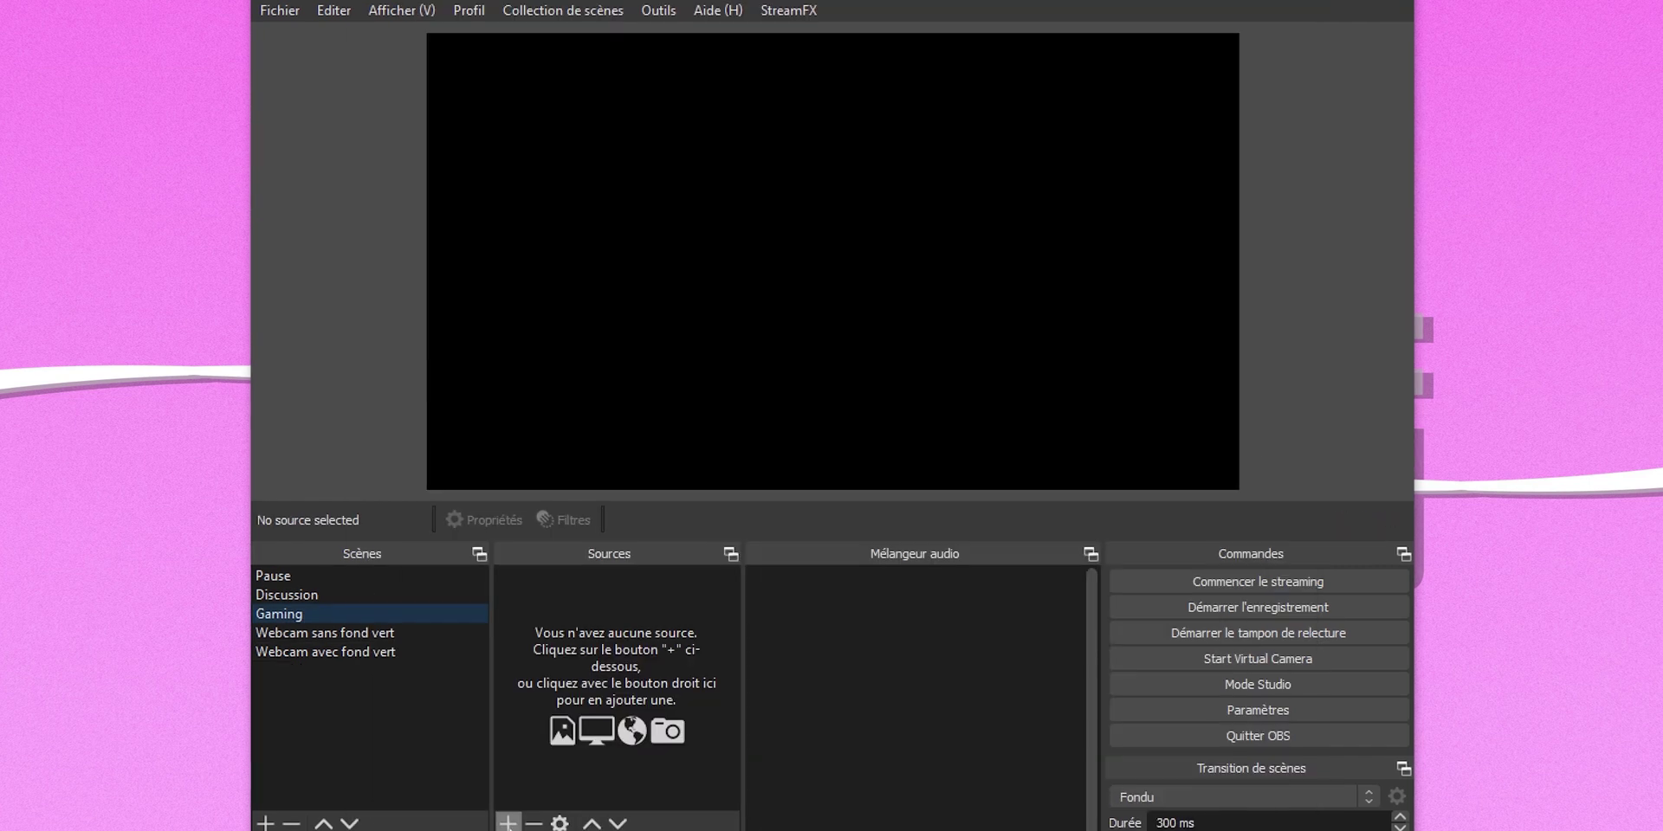
Add the existing Webcam avec fond vert scene as a source in the Gaming scene
click(504, 822)
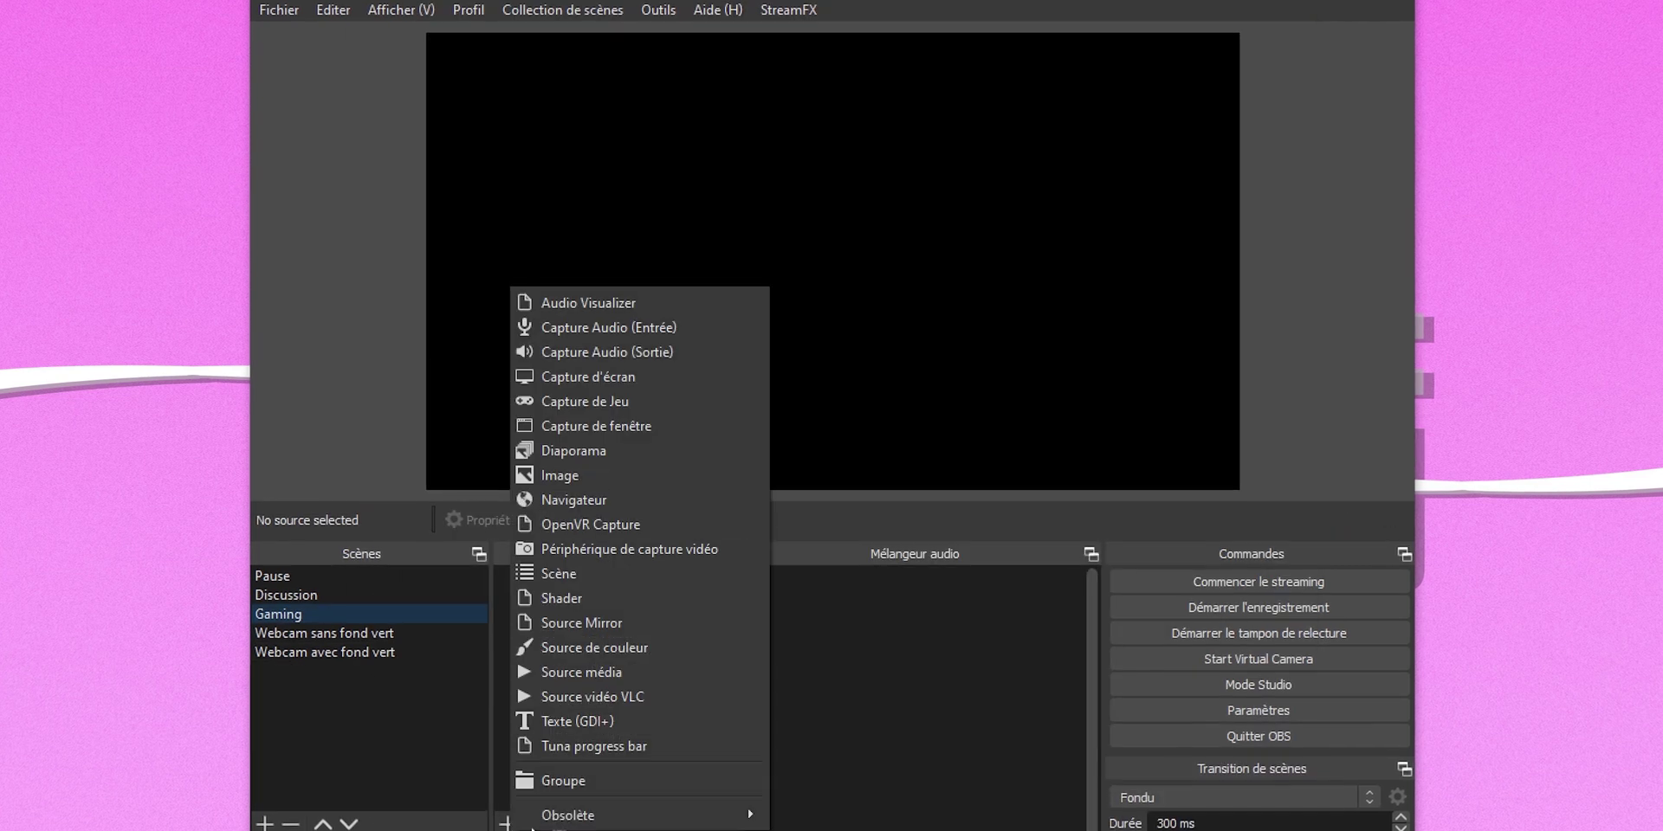
click(607, 576)
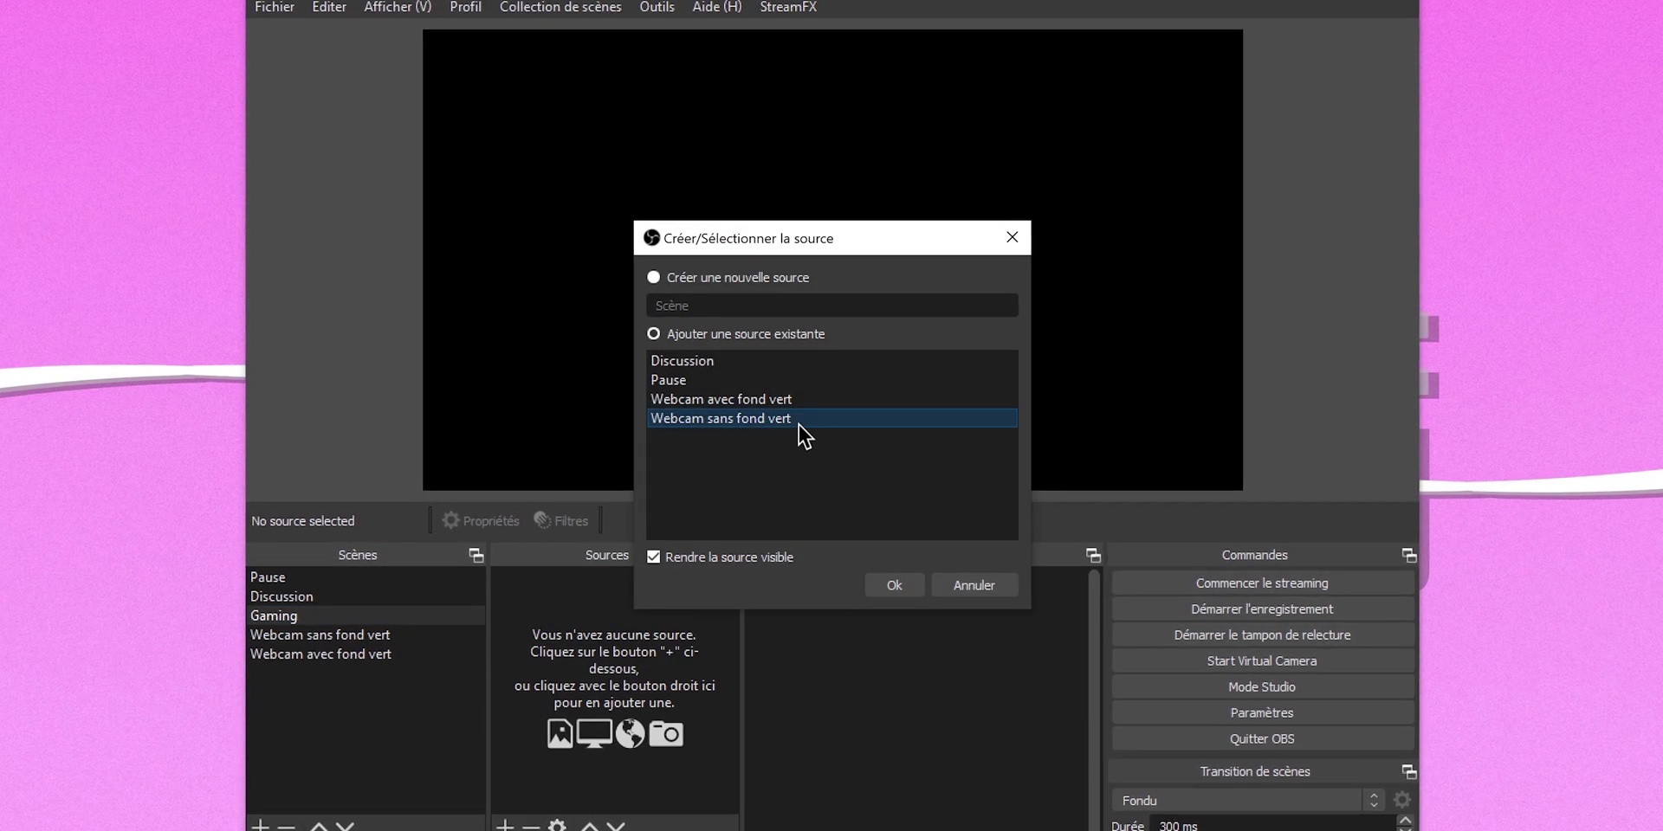
click(781, 405)
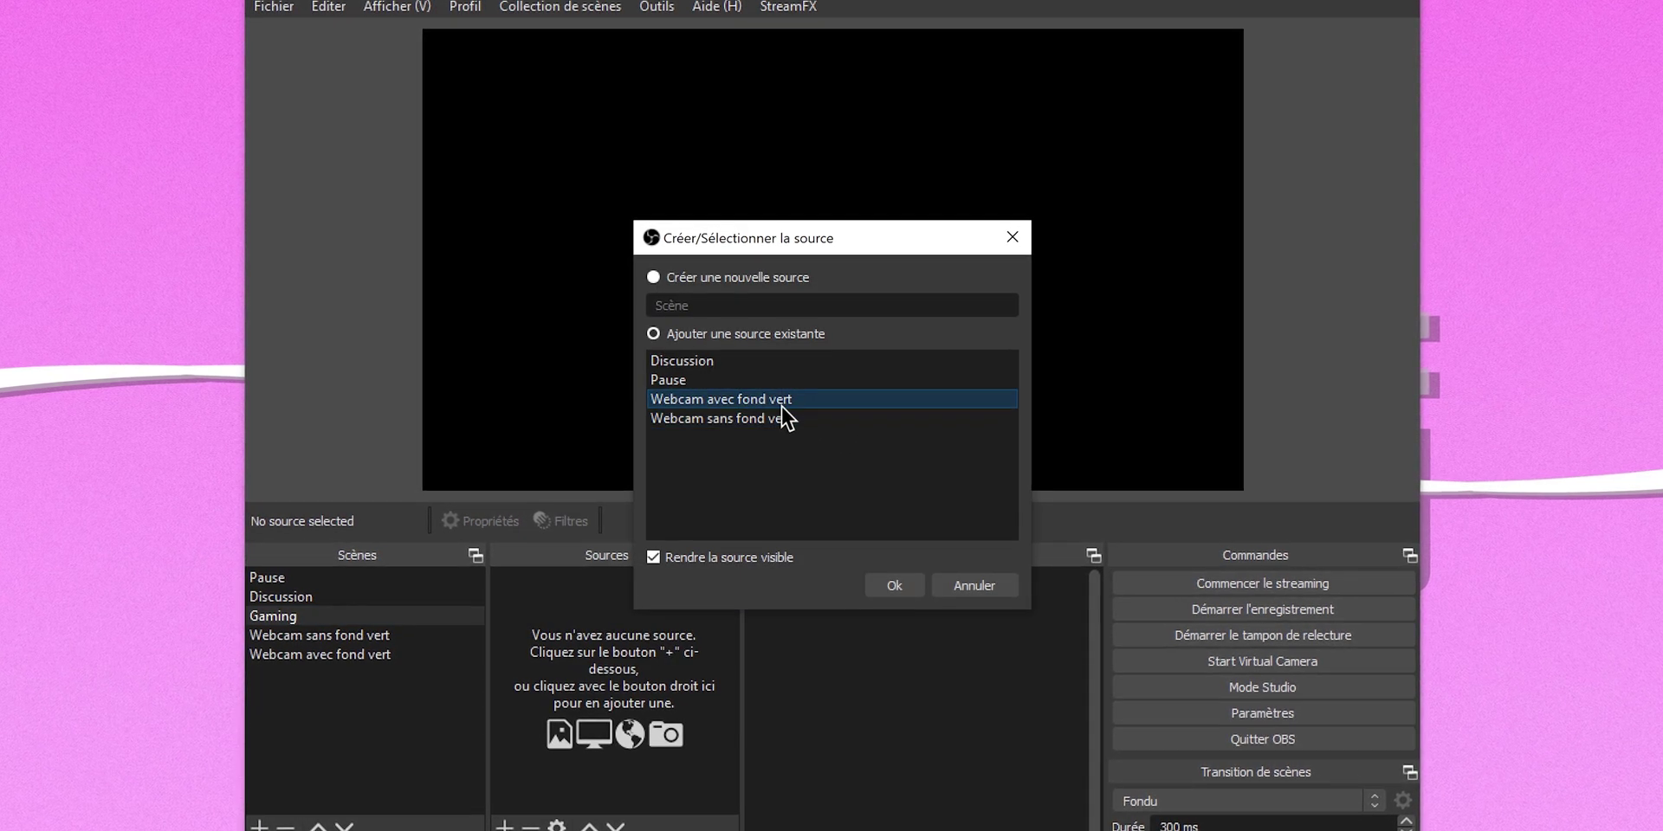
click(888, 587)
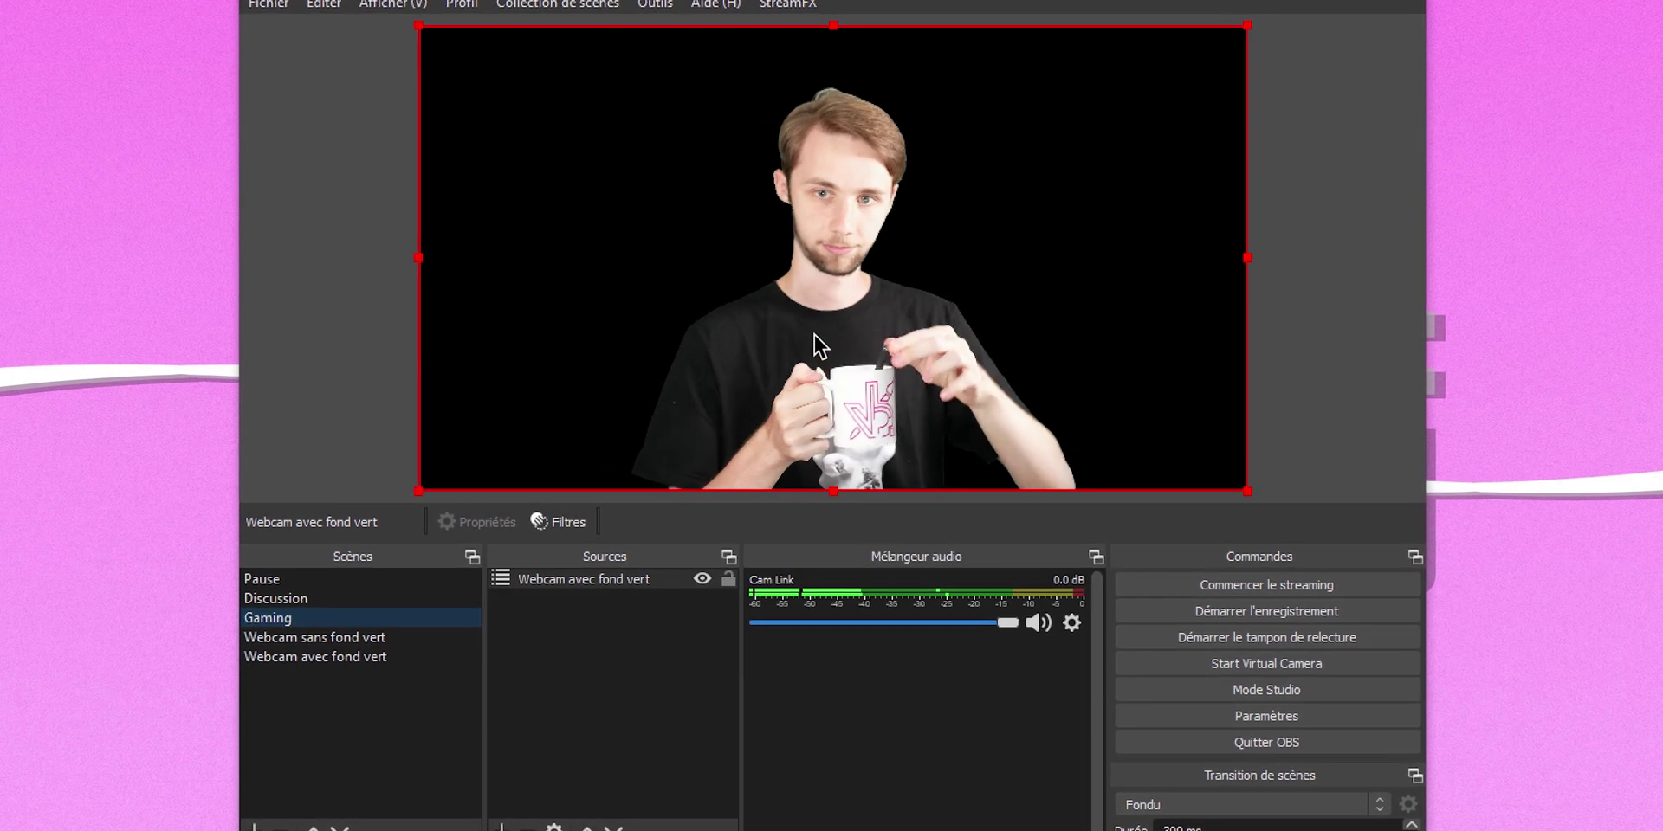
Add the existing Webcam sans fond vert scene as a source in the Discussion scene
click(372, 601)
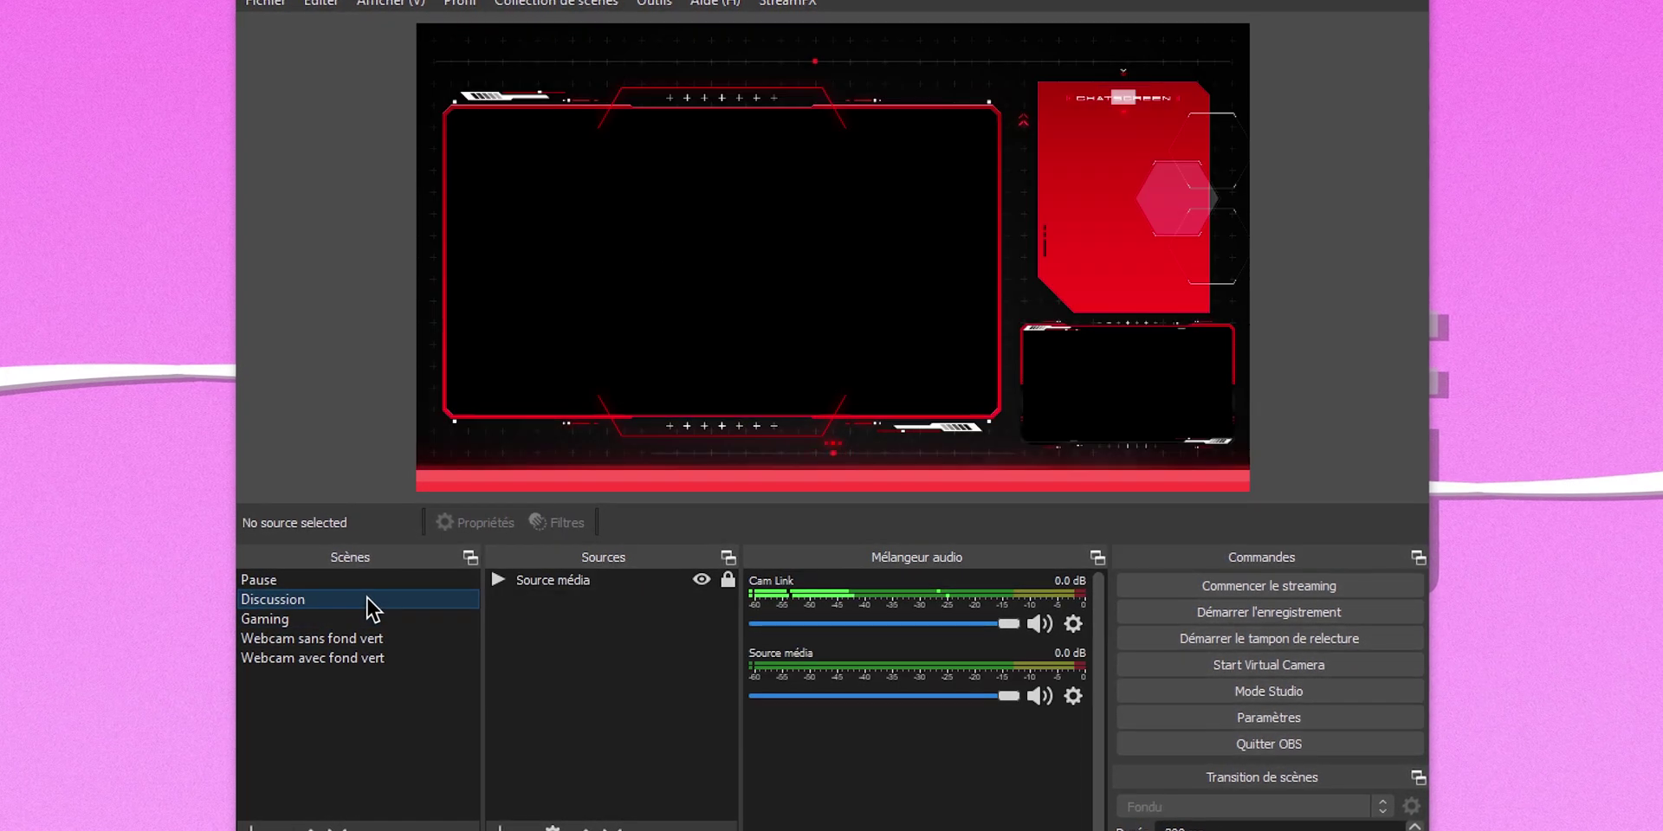
click(805, 420)
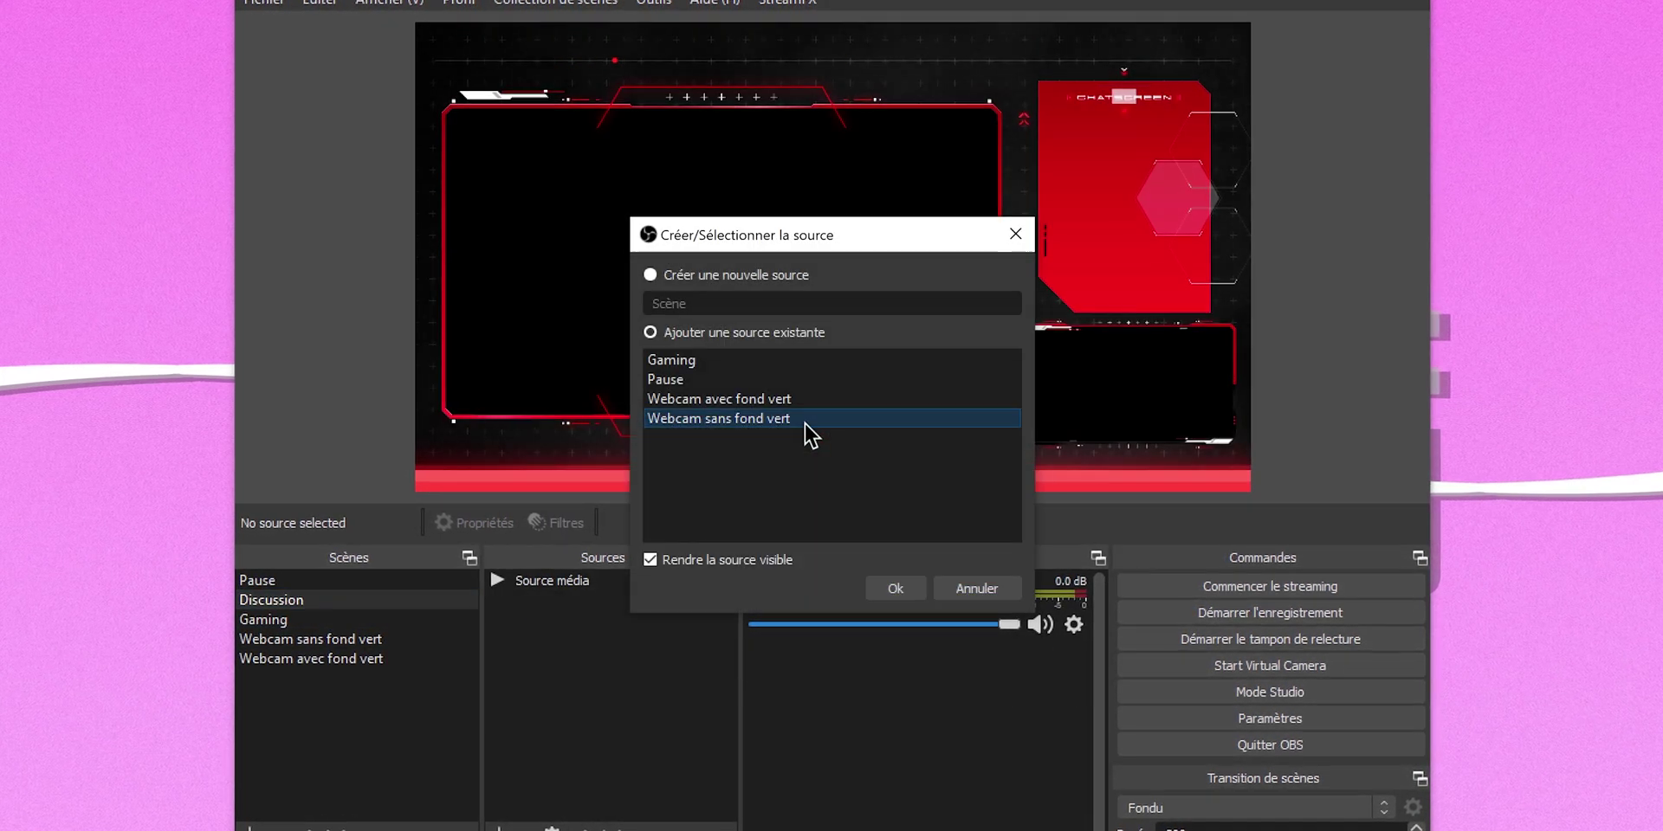
click(887, 589)
Shrink the Webcam sans fond vert source, place it in the overlay's large frame, and order it below Source média
drag(1251, 19, 865, 245)
drag(618, 333, 647, 185)
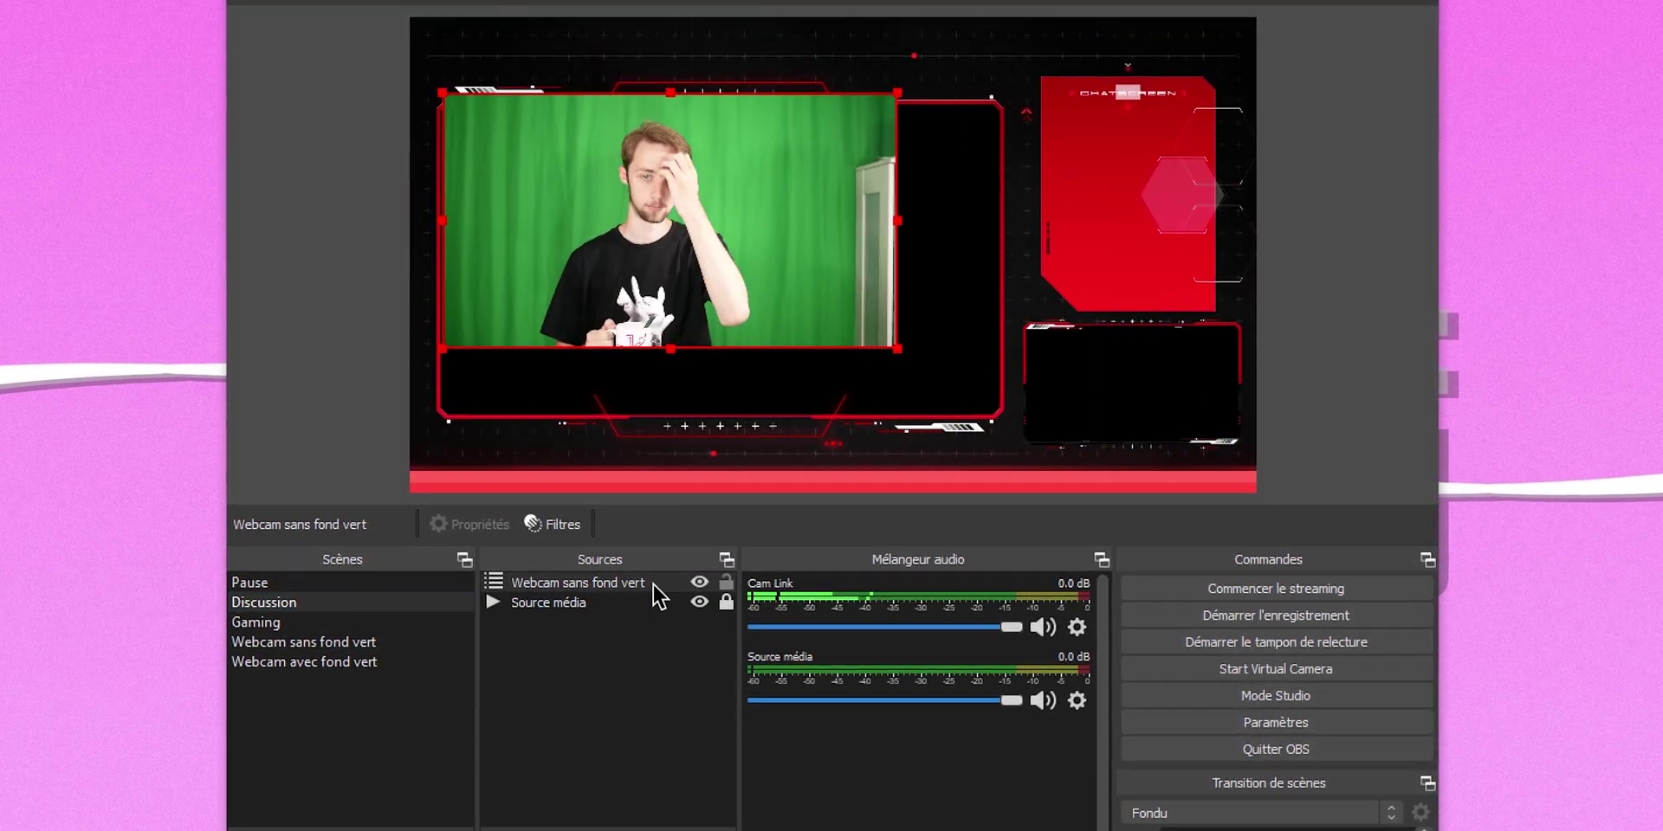
drag(658, 592, 659, 612)
drag(742, 253, 731, 252)
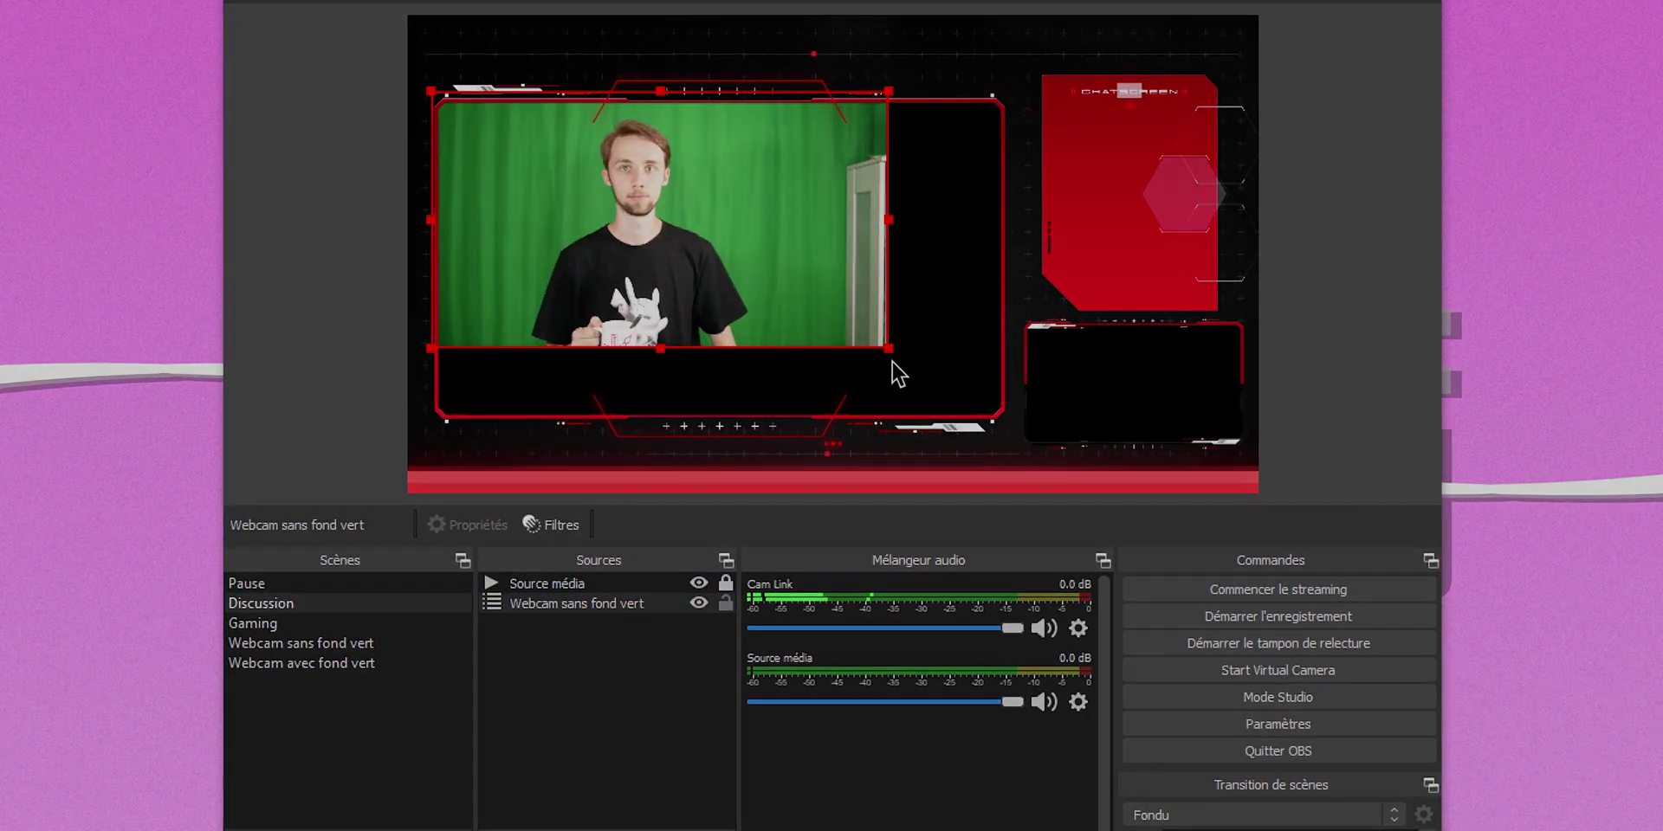